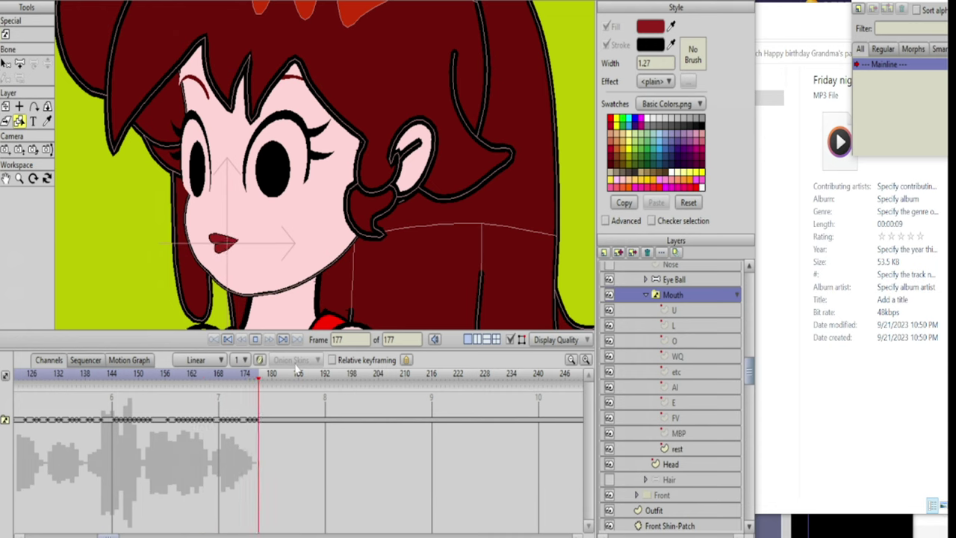
- Stop the lip-sync playback and rewind the timeline to frame 0
{"action": "left_click", "coordinate": [255, 339]}
{"action": "left_click", "coordinate": [21, 374]}
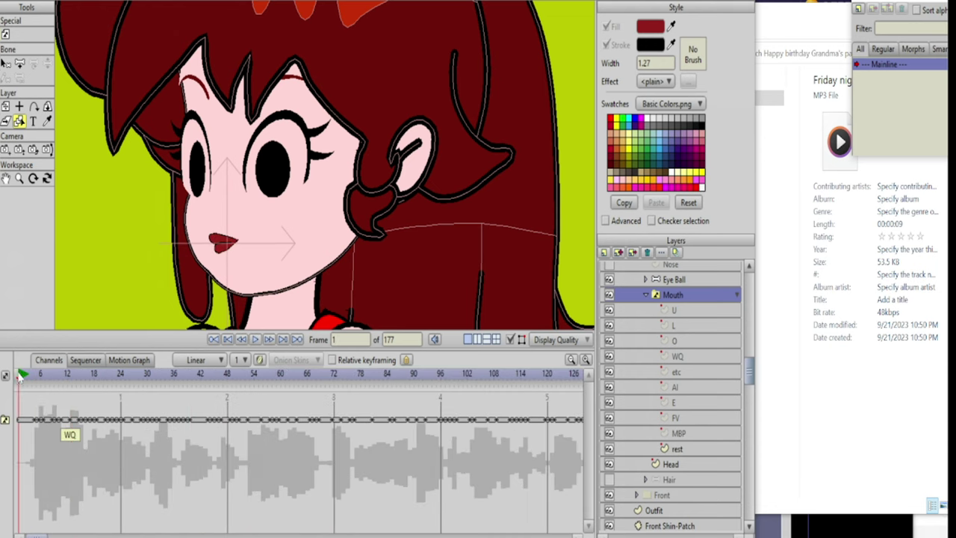
{"action": "scroll", "coordinate": [439, 230], "scroll_direction": "down", "scroll_amount": 5}
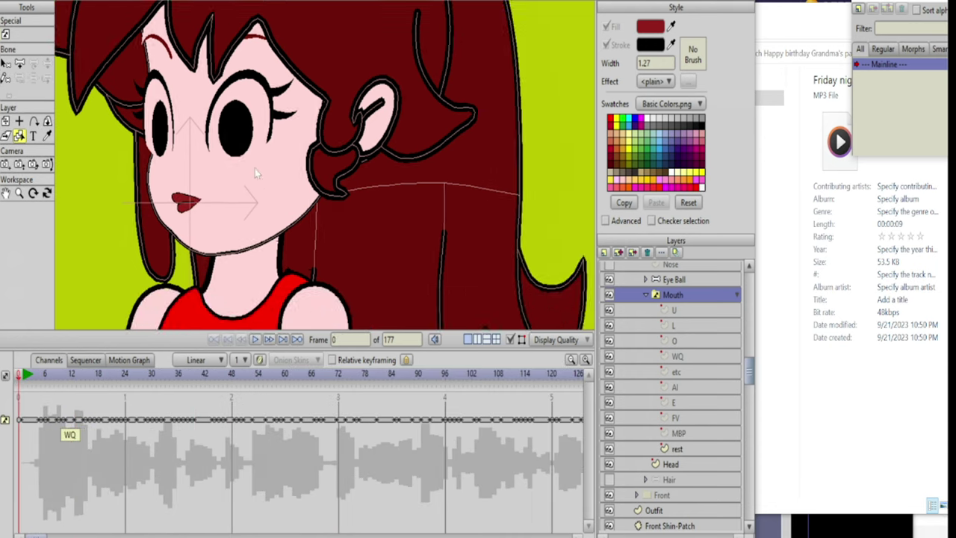
- Collapse the Mouth group and, on the Eye Ball layer at frame 1, rotate the Eye Left & Right bone to shift the pupils toward the ear
{"action": "left_click", "coordinate": [647, 295]}
{"action": "left_click", "coordinate": [672, 279]}
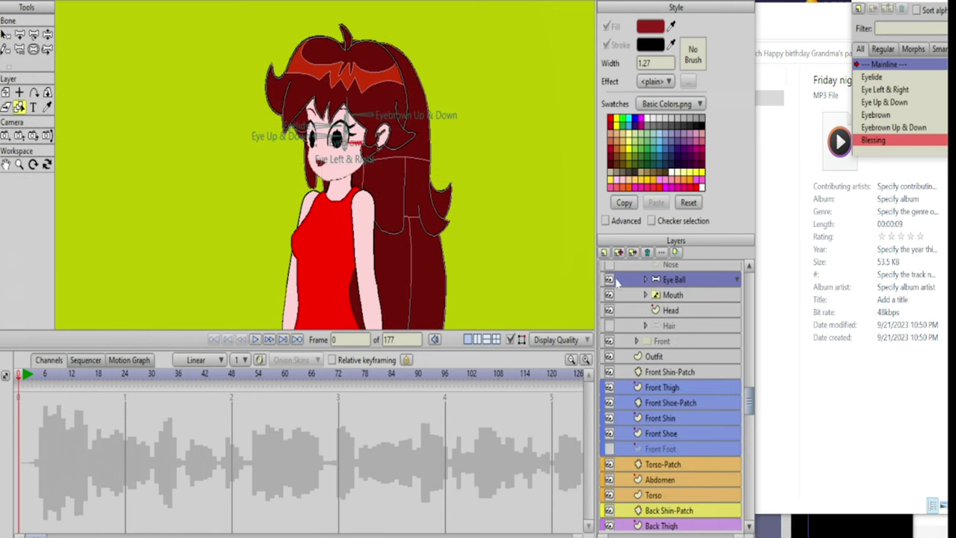
{"action": "scroll", "coordinate": [300, 216], "scroll_direction": "up", "scroll_amount": 5}
{"action": "scroll", "coordinate": [316, 195], "scroll_direction": "up", "scroll_amount": 2}
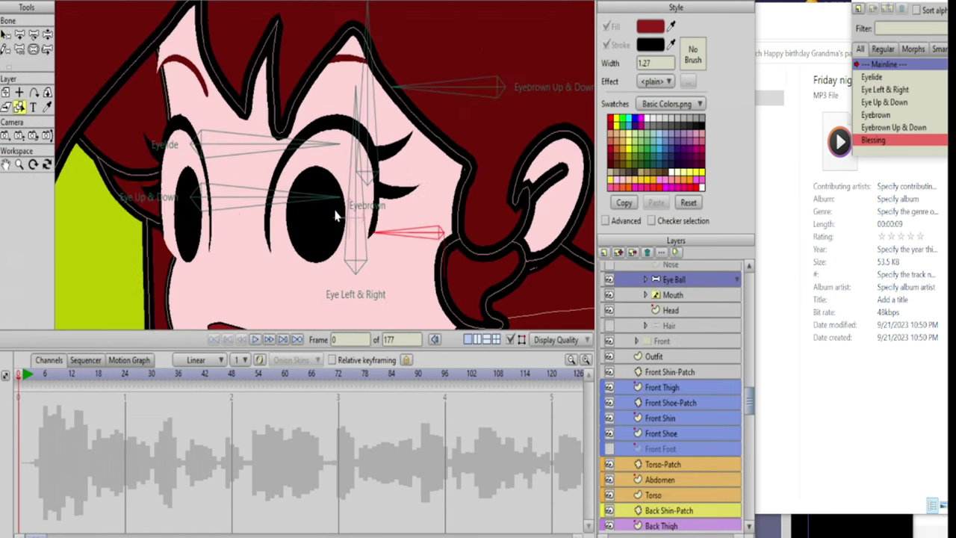
{"action": "left_click", "coordinate": [22, 378]}
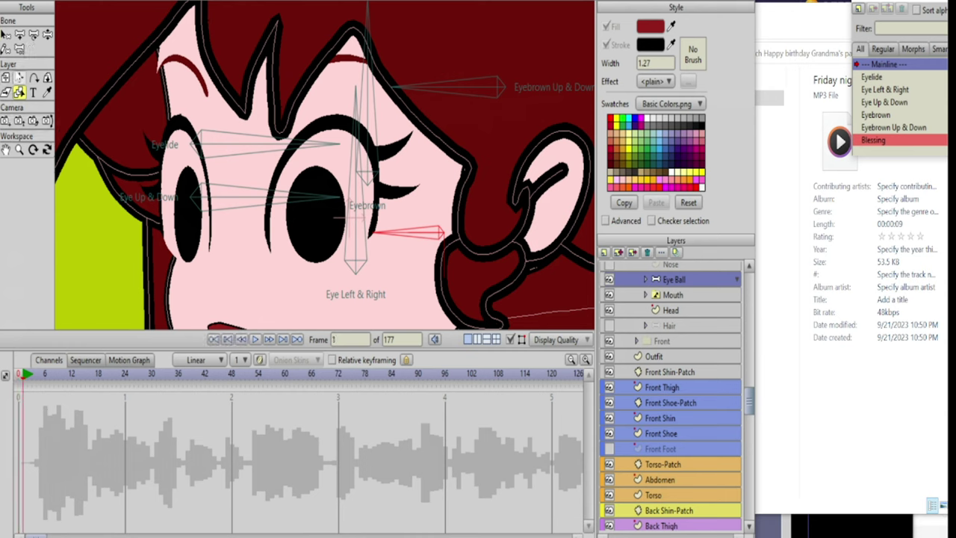
{"action": "left_click", "coordinate": [47, 35]}
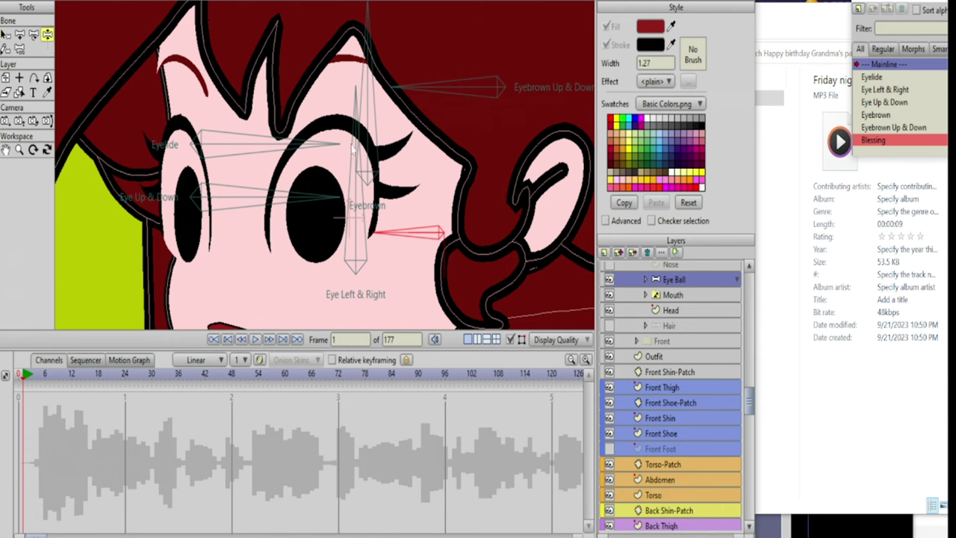
{"action": "left_click_drag", "start_coordinate": [375, 257], "coordinate": [400, 257]}
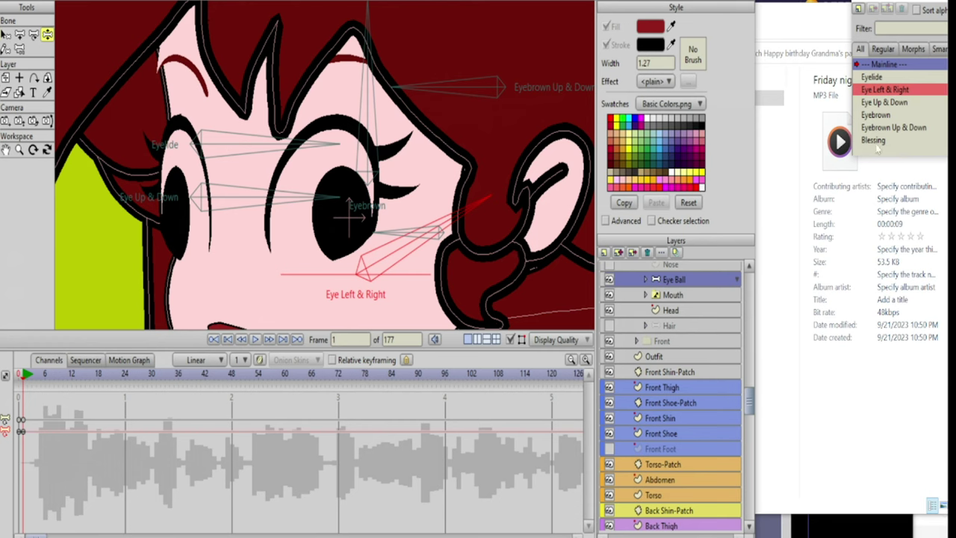
- Bring the Actions window beside the face and open the Eye Left & Right action for editing
{"action": "left_click_drag", "start_coordinate": [885, 2], "coordinate": [499, 70]}
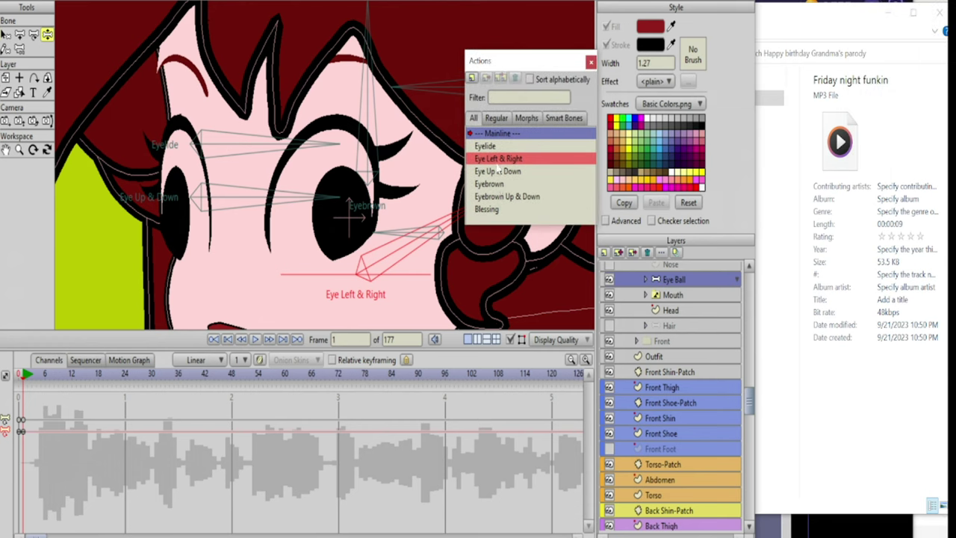
{"action": "double_click", "coordinate": [498, 159]}
{"action": "left_click_drag", "start_coordinate": [139, 297], "coordinate": [206, 254]}
{"action": "left_click", "coordinate": [18, 95]}
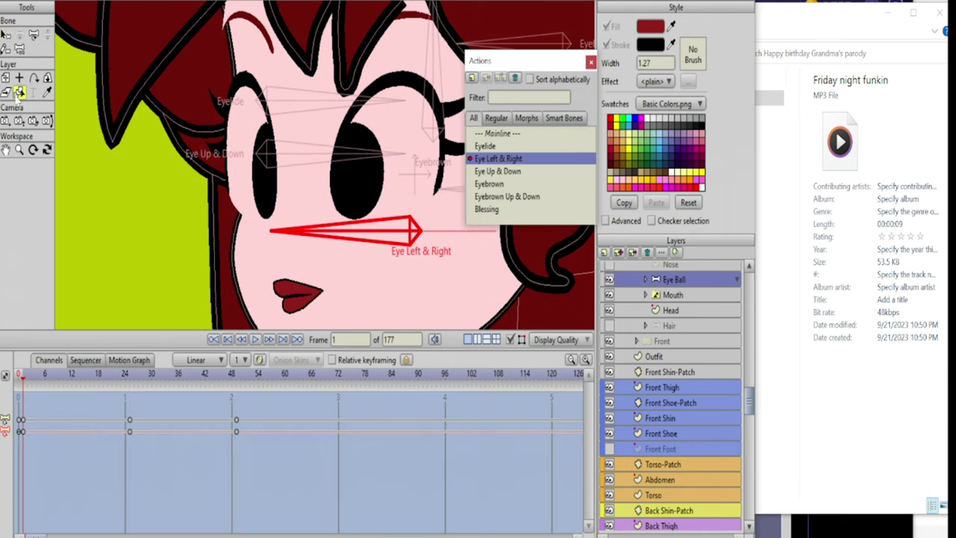
- Reverse the back eyeball's motion keys at frames 1 and 49 of the action, and return to the Eye Ball layer's Mainline at frame 1
{"action": "left_click", "coordinate": [262, 195]}
{"action": "left_click_drag", "start_coordinate": [33, 447], "coordinate": [236, 430]}
{"action": "key", "text": "ctrl+z"}
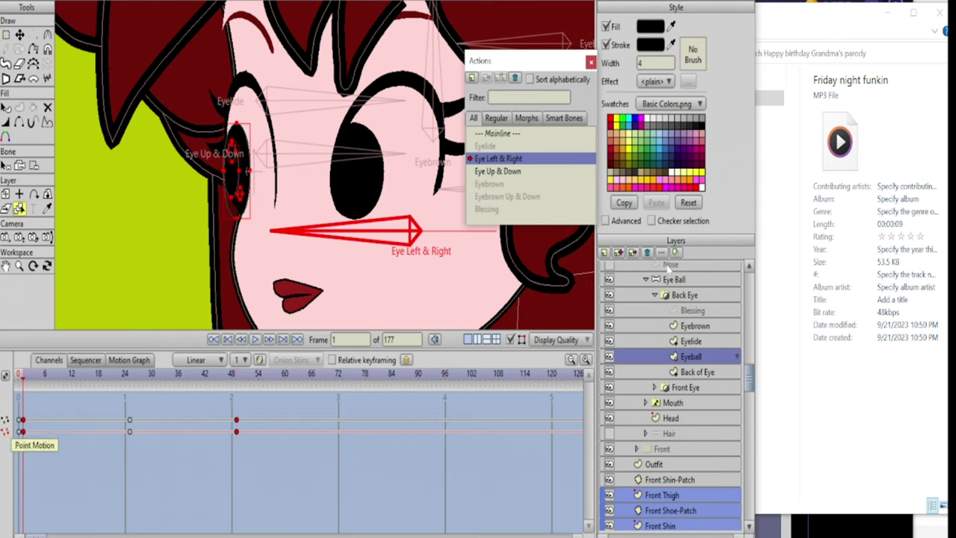
{"action": "left_click", "coordinate": [672, 279]}
{"action": "left_click_drag", "start_coordinate": [34, 374], "coordinate": [24, 374]}
{"action": "left_click_drag", "start_coordinate": [174, 269], "coordinate": [71, 311]}
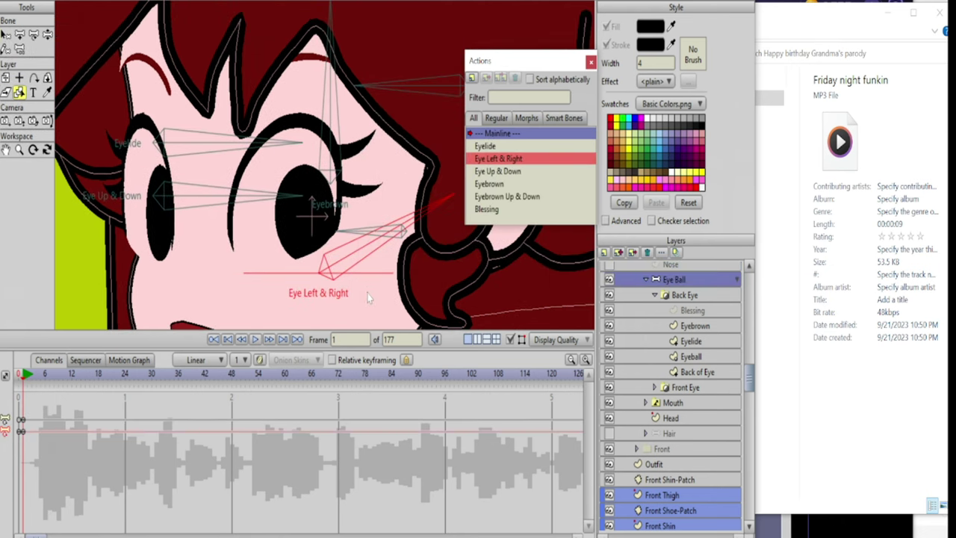
{"action": "left_click", "coordinate": [330, 259]}
{"action": "left_click", "coordinate": [325, 243]}
{"action": "left_click", "coordinate": [336, 262]}
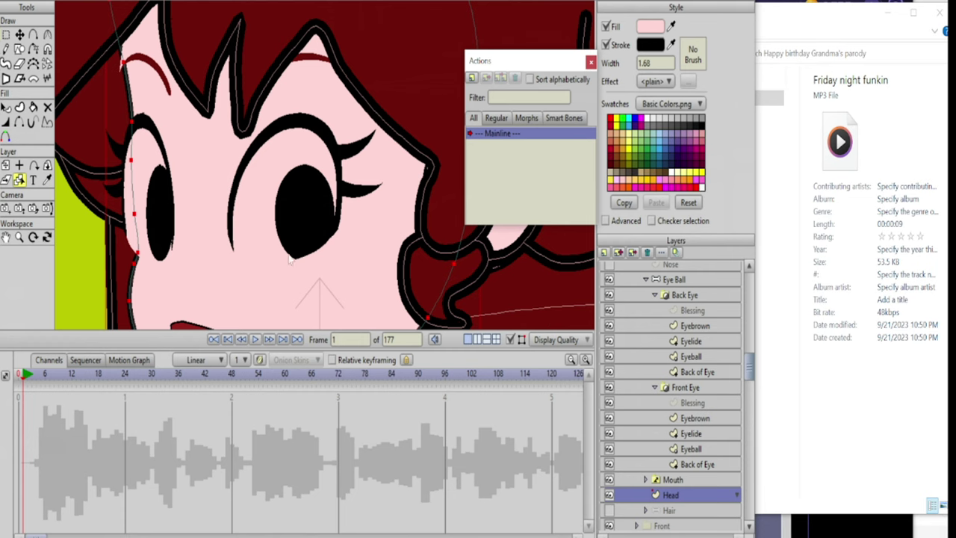
{"action": "left_click", "coordinate": [284, 37]}
{"action": "left_click", "coordinate": [217, 221]}
{"action": "left_click_drag", "start_coordinate": [185, 294], "coordinate": [270, 233]}
{"action": "left_click", "coordinate": [231, 167]}
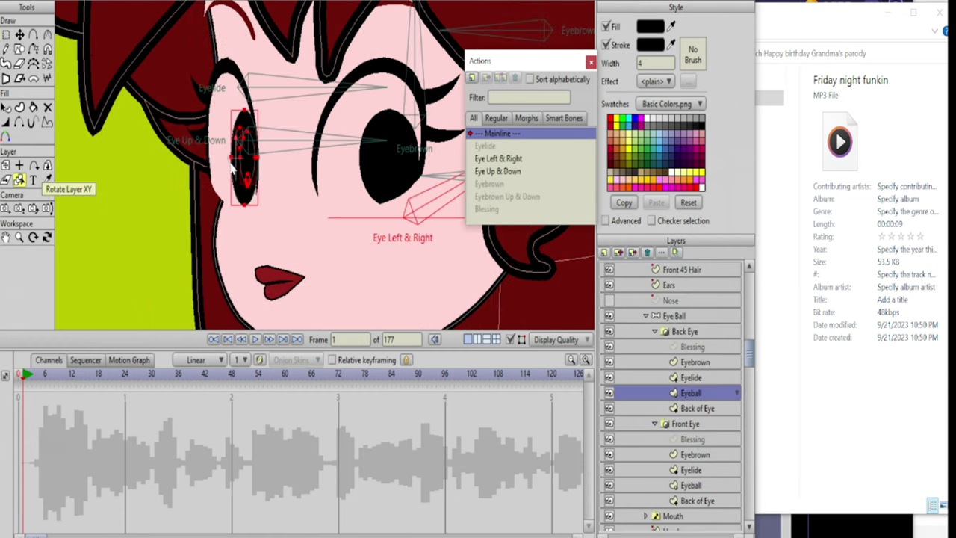
{"action": "left_click", "coordinate": [216, 122]}
{"action": "left_click", "coordinate": [173, 59]}
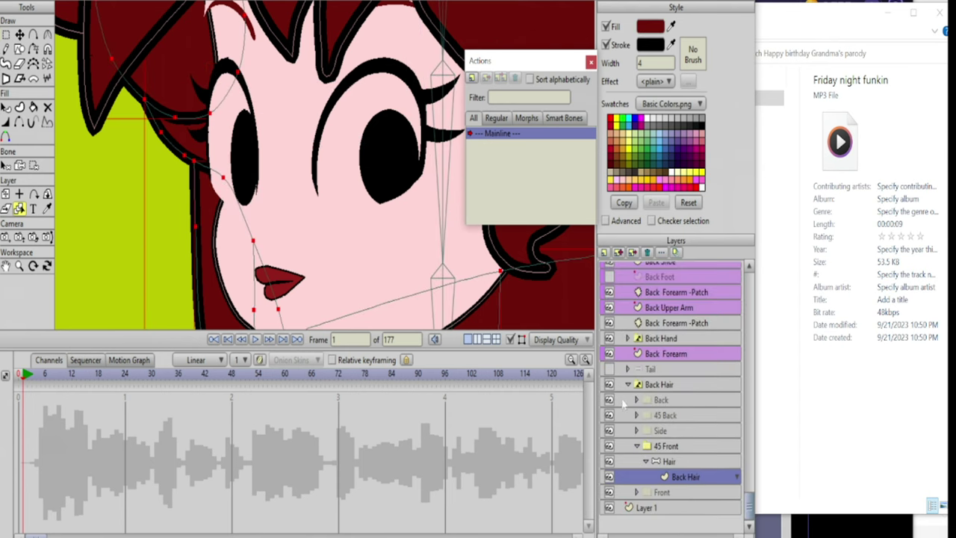
- Collapse the Hair and Back Hair groups in the layer stack
{"action": "left_click", "coordinate": [666, 462]}
{"action": "left_click", "coordinate": [646, 463]}
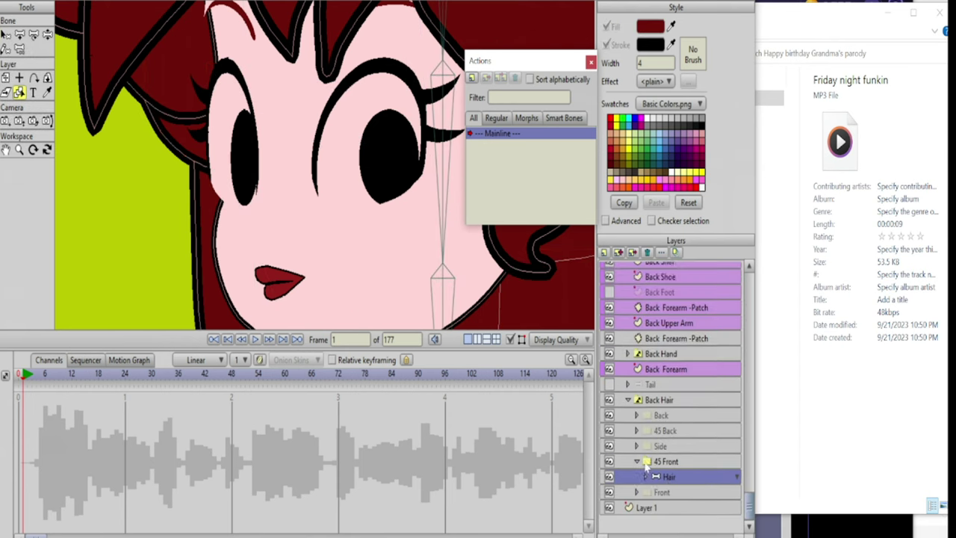
{"action": "left_click", "coordinate": [631, 401]}
{"action": "scroll", "coordinate": [658, 326], "scroll_direction": "up", "scroll_amount": 9}
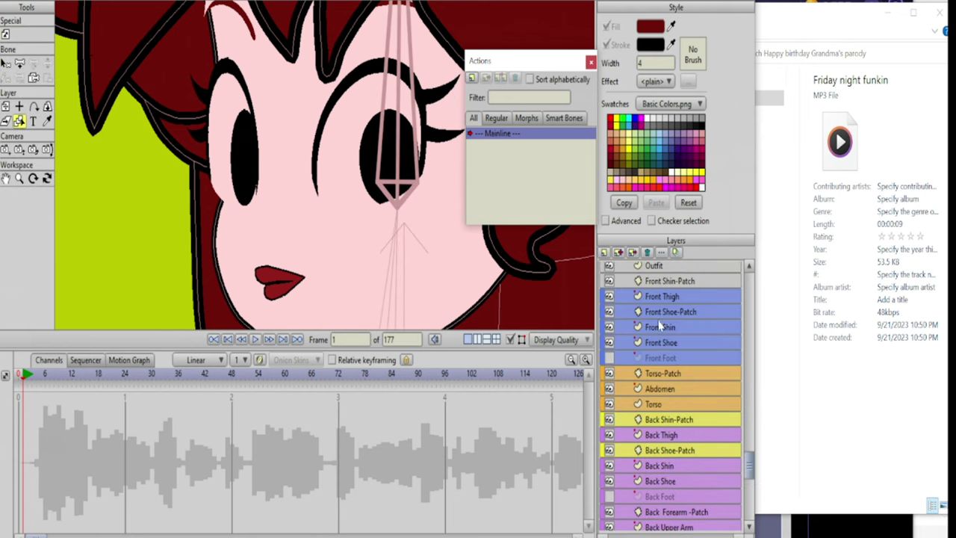
{"action": "scroll", "coordinate": [658, 326], "scroll_direction": "up", "scroll_amount": 5}
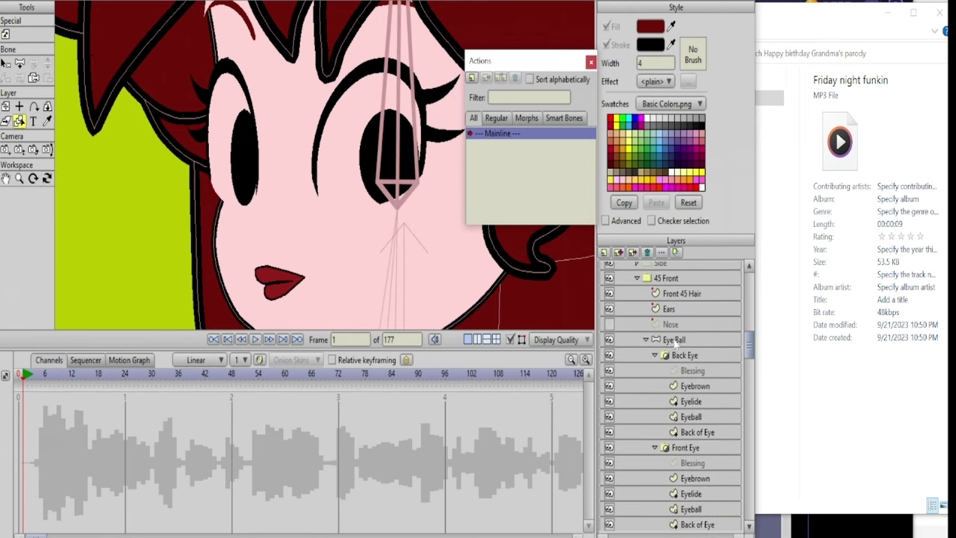
- On the Eye Ball layer at frame 1, rotate the Eye Left & Right bone to nearly upright so the pupils sit near the middle
{"action": "left_click", "coordinate": [675, 341]}
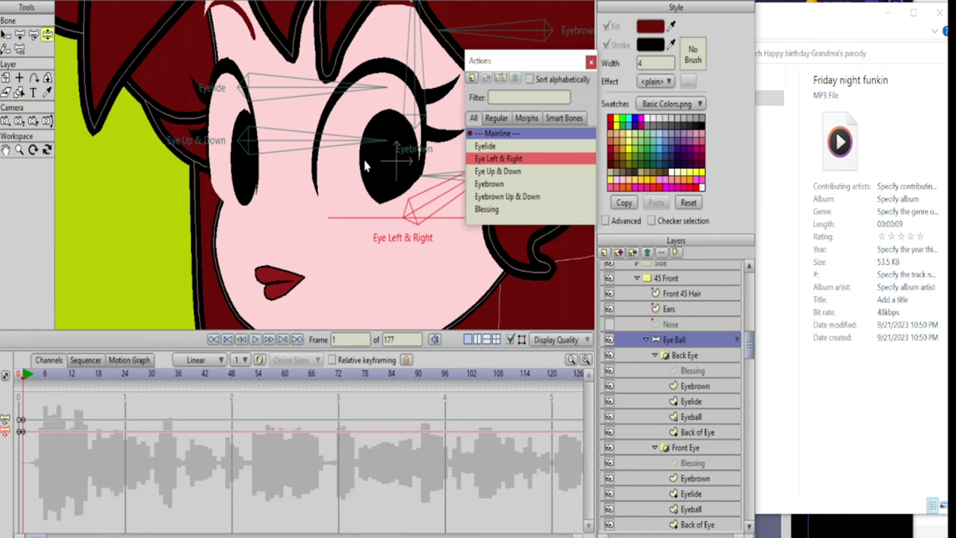
{"action": "left_click_drag", "start_coordinate": [366, 166], "coordinate": [283, 205]}
{"action": "left_click_drag", "start_coordinate": [338, 238], "coordinate": [325, 219]}
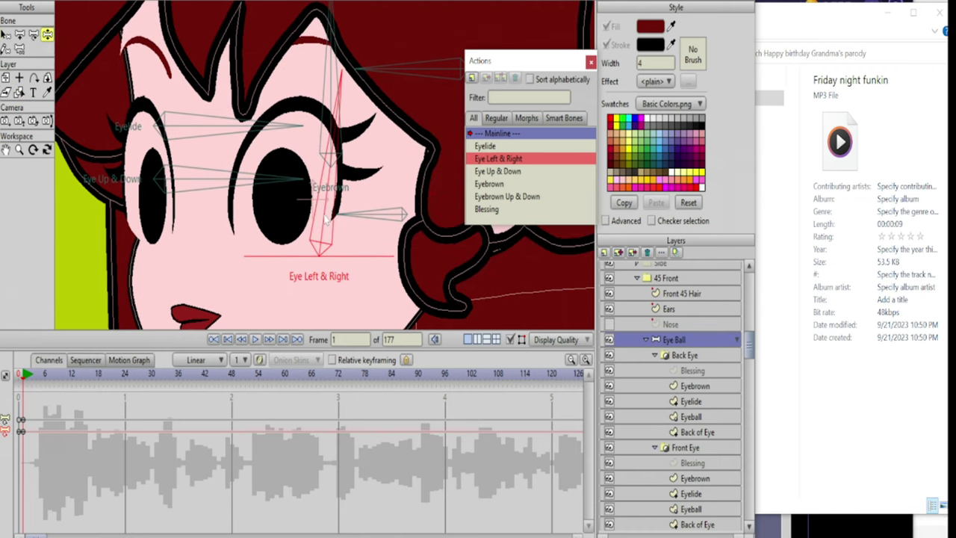
{"action": "mouse_move", "coordinate": [302, 269]}
{"action": "left_mouse_down"}
{"action": "mouse_move", "coordinate": [292, 252]}
{"action": "mouse_move", "coordinate": [312, 265]}
{"action": "left_mouse_up"}
{"action": "left_click_drag", "start_coordinate": [336, 230], "coordinate": [335, 227]}
- Select the Girlfriend 45 Front rig and go to frame 8 to pose the body
{"action": "left_click_drag", "start_coordinate": [274, 120], "coordinate": [245, 197]}
{"action": "scroll", "coordinate": [229, 146], "scroll_direction": "down", "scroll_amount": 2}
{"action": "scroll", "coordinate": [229, 146], "scroll_direction": "down", "scroll_amount": 2}
{"action": "left_click_drag", "start_coordinate": [241, 261], "coordinate": [204, 134]}
{"action": "scroll", "coordinate": [678, 298], "scroll_direction": "up", "scroll_amount": 5}
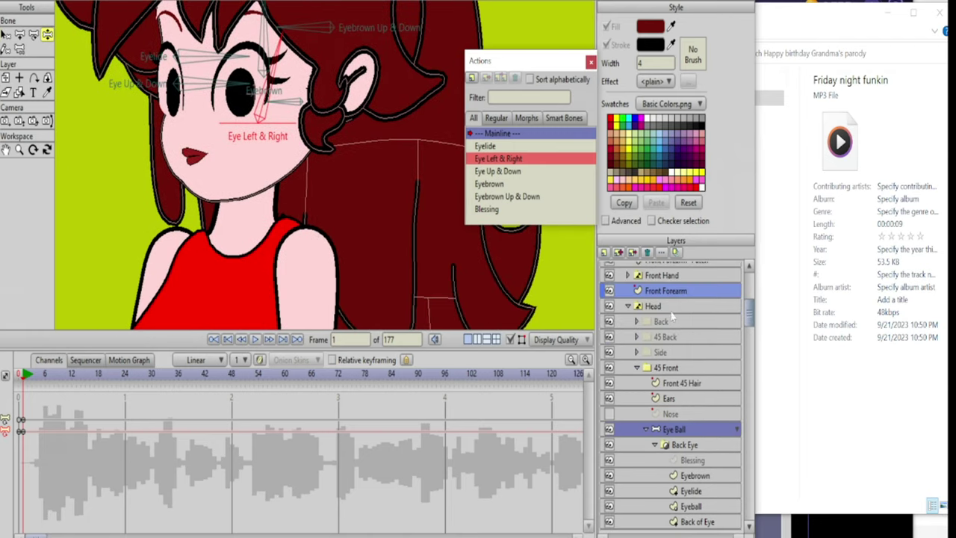
{"action": "left_click", "coordinate": [654, 287]}
{"action": "scroll", "coordinate": [364, 197], "scroll_direction": "down", "scroll_amount": 4}
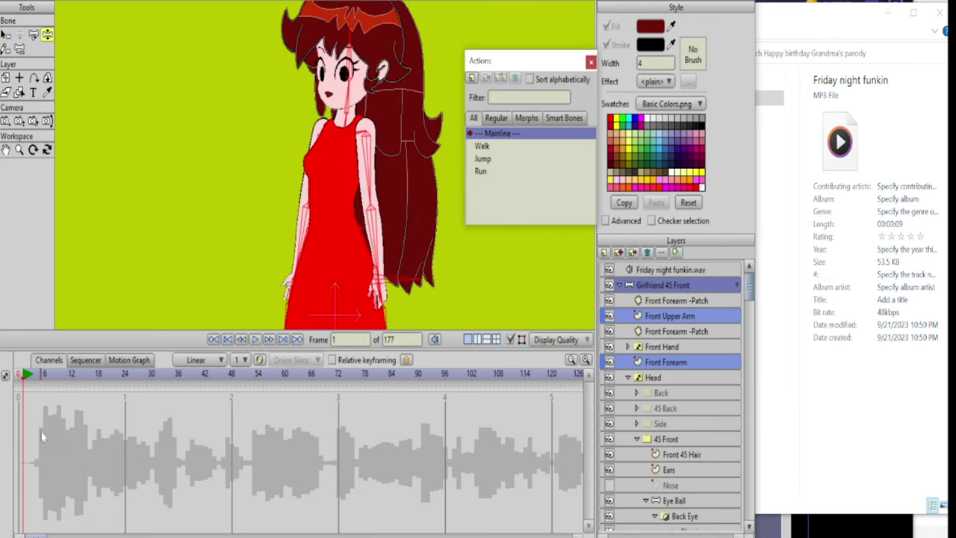
{"action": "left_click_drag", "start_coordinate": [43, 377], "coordinate": [54, 379]}
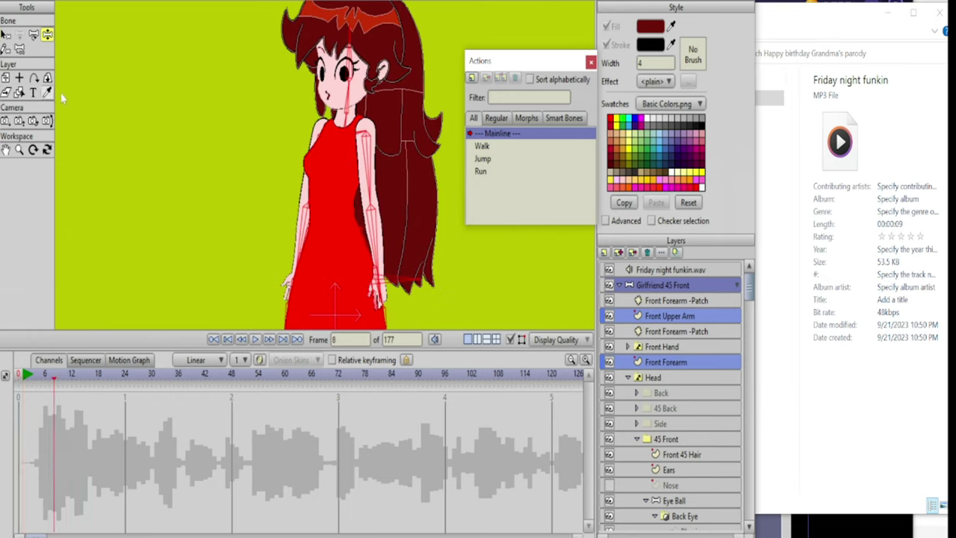
{"action": "left_click_drag", "start_coordinate": [328, 200], "coordinate": [332, 164]}
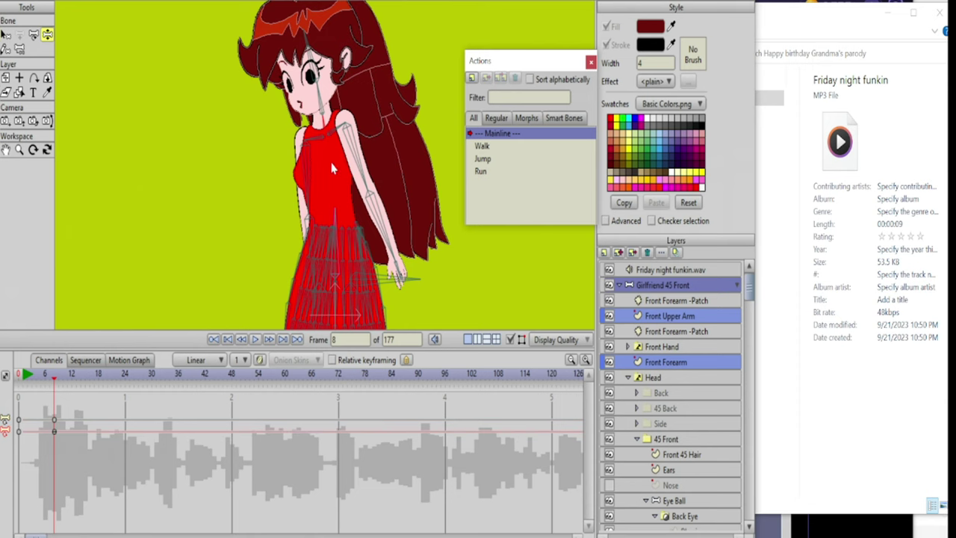
{"action": "left_click_drag", "start_coordinate": [323, 276], "coordinate": [260, 207]}
{"action": "scroll", "coordinate": [260, 207], "scroll_direction": "up", "scroll_amount": 3}
{"action": "left_click_drag", "start_coordinate": [280, 271], "coordinate": [302, 301]}
{"action": "left_click_drag", "start_coordinate": [333, 261], "coordinate": [416, 198]}
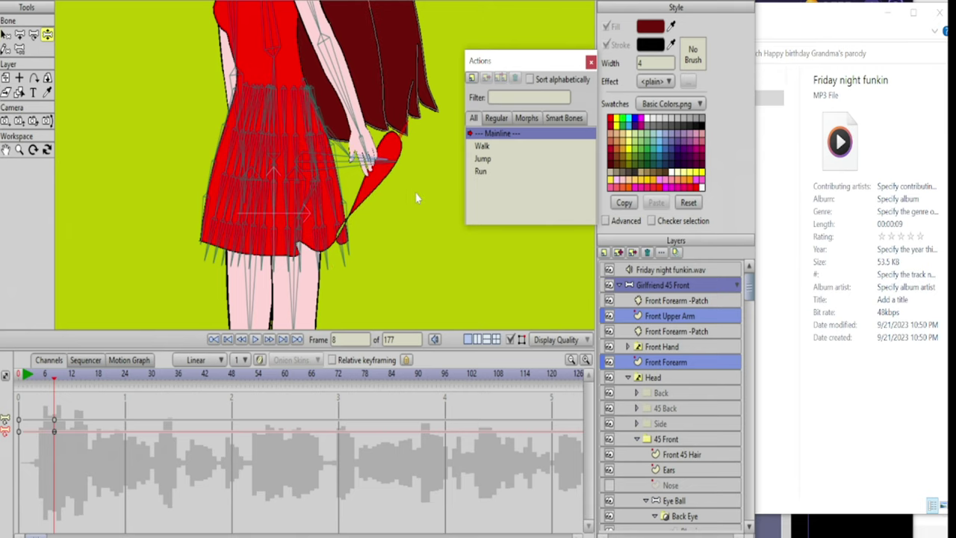
{"action": "key", "text": "ctrl+z"}
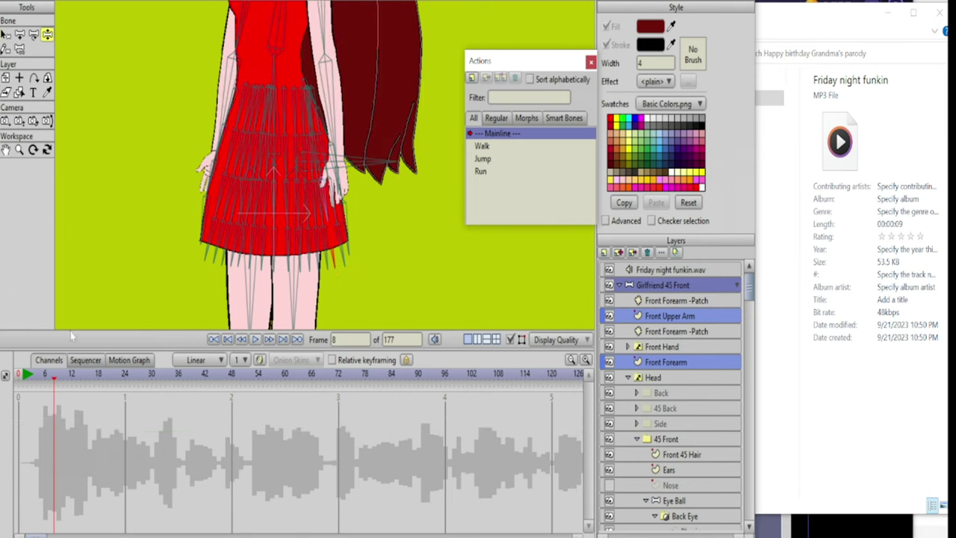
- At frame 8, lean the torso backward from the waist and raise the back arm with the elbow bent and forearm pointing up
{"action": "left_click_drag", "start_coordinate": [262, 119], "coordinate": [256, 167]}
{"action": "left_click_drag", "start_coordinate": [220, 247], "coordinate": [269, 140]}
{"action": "scroll", "coordinate": [271, 149], "scroll_direction": "up", "scroll_amount": 3}
{"action": "left_click_drag", "start_coordinate": [236, 81], "coordinate": [198, 84]}
{"action": "left_click_drag", "start_coordinate": [272, 183], "coordinate": [146, 38]}
- Pose the front arm by rotating its upper arm, forearm and hand bones so it swings out away from the hip
{"action": "left_click_drag", "start_coordinate": [423, 183], "coordinate": [405, 186]}
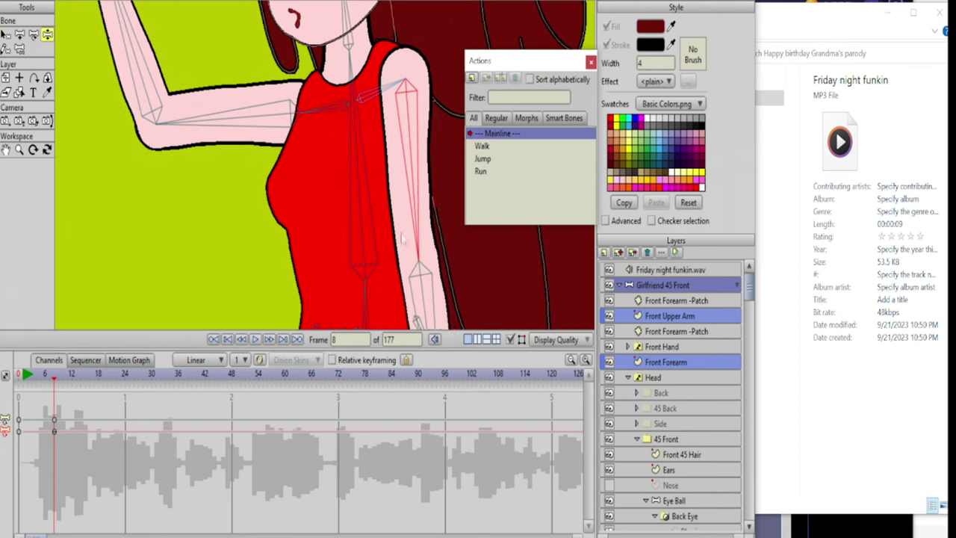
{"action": "left_click_drag", "start_coordinate": [418, 254], "coordinate": [341, 111]}
{"action": "mouse_move", "coordinate": [377, 182]}
{"action": "left_mouse_down"}
{"action": "mouse_move", "coordinate": [383, 173]}
{"action": "mouse_move", "coordinate": [371, 186]}
{"action": "left_mouse_up"}
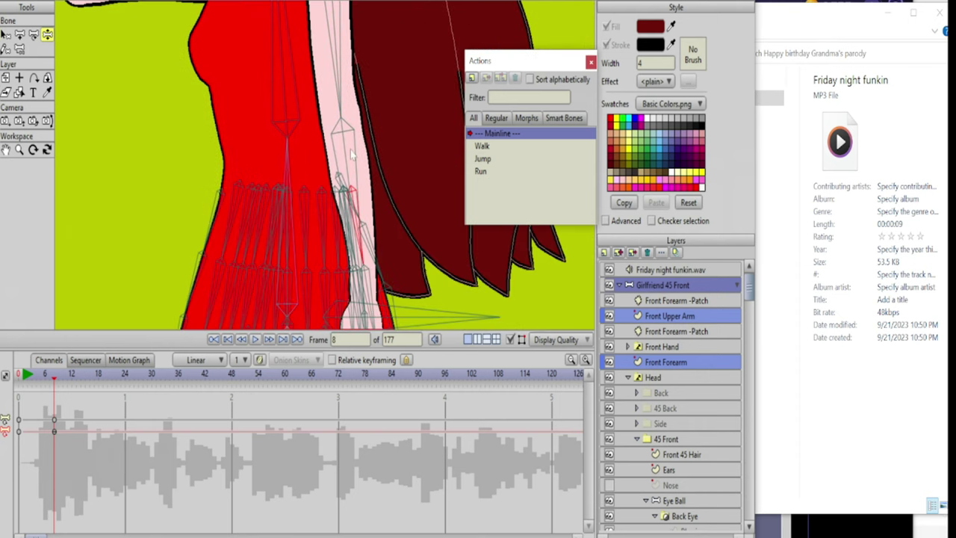
{"action": "left_click_drag", "start_coordinate": [350, 149], "coordinate": [418, 254]}
{"action": "left_click_drag", "start_coordinate": [418, 296], "coordinate": [430, 266]}
{"action": "left_click_drag", "start_coordinate": [372, 208], "coordinate": [393, 246]}
- Adjust the head's tilt by rotating the head bone at frame 8
{"action": "left_click_drag", "start_coordinate": [329, 125], "coordinate": [377, 326]}
{"action": "mouse_move", "coordinate": [311, 67]}
{"action": "left_mouse_down"}
{"action": "mouse_move", "coordinate": [307, 149]}
{"action": "mouse_move", "coordinate": [295, 68]}
{"action": "left_mouse_up"}
{"action": "scroll", "coordinate": [316, 174], "scroll_direction": "down", "scroll_amount": 3}
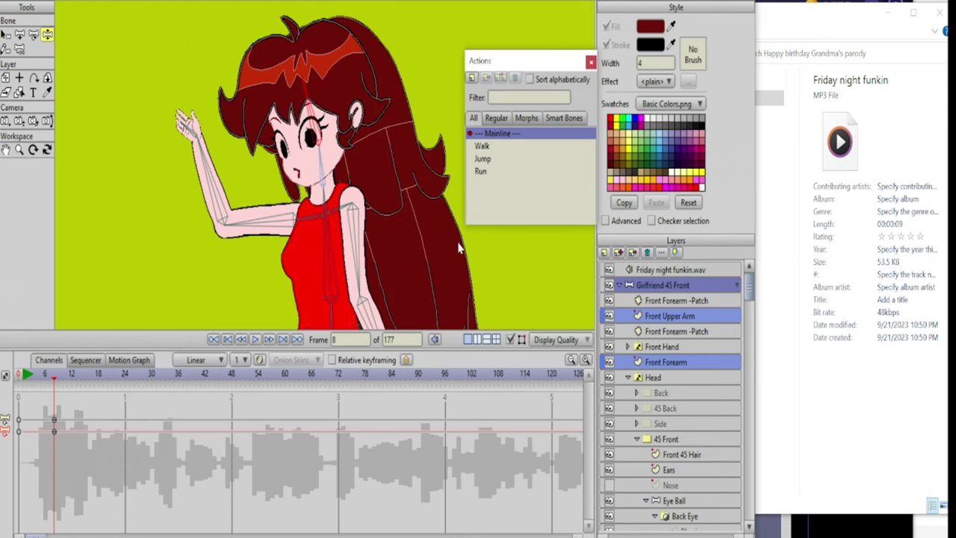
- Refine the raised back arm by lifting the upper arm and straightening the forearm upward
{"action": "left_click_drag", "start_coordinate": [261, 218], "coordinate": [318, 224]}
{"action": "left_click_drag", "start_coordinate": [270, 191], "coordinate": [363, 228]}
{"action": "scroll", "coordinate": [364, 228], "scroll_direction": "up", "scroll_amount": 5}
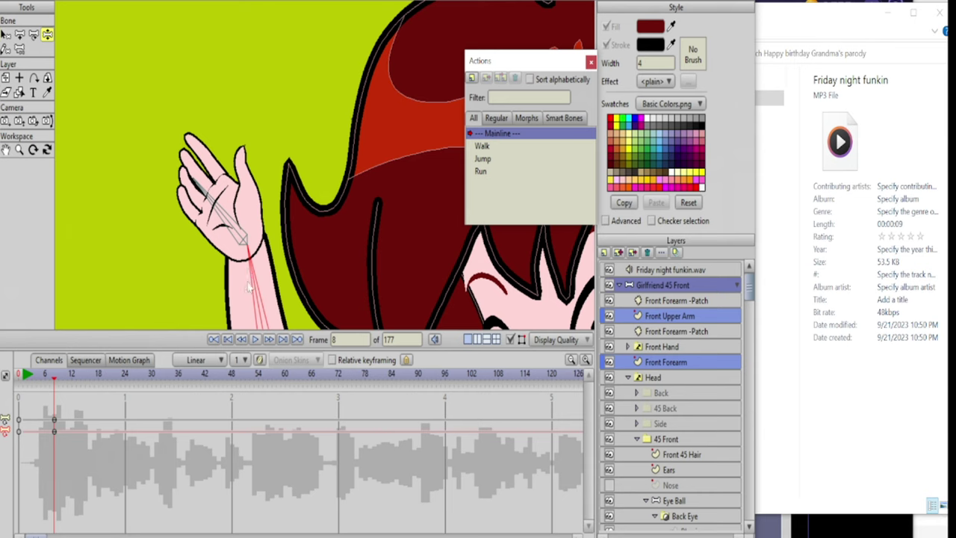
{"action": "scroll", "coordinate": [245, 286], "scroll_direction": "down", "scroll_amount": 5}
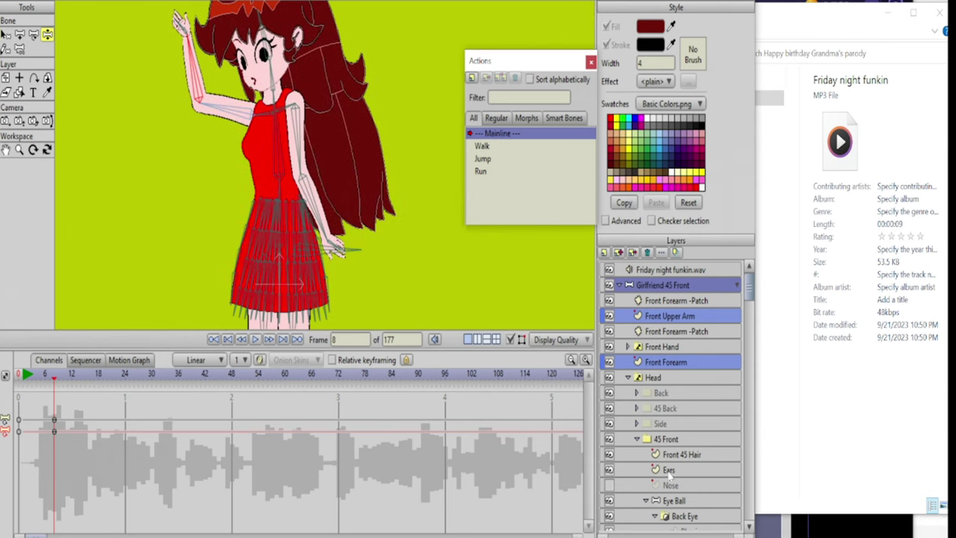
- Collapse the Front Eye group and select the Back Forearm -Patch layer between Back Upper Arm and Back Hand
{"action": "scroll", "coordinate": [685, 337], "scroll_direction": "down", "scroll_amount": 10}
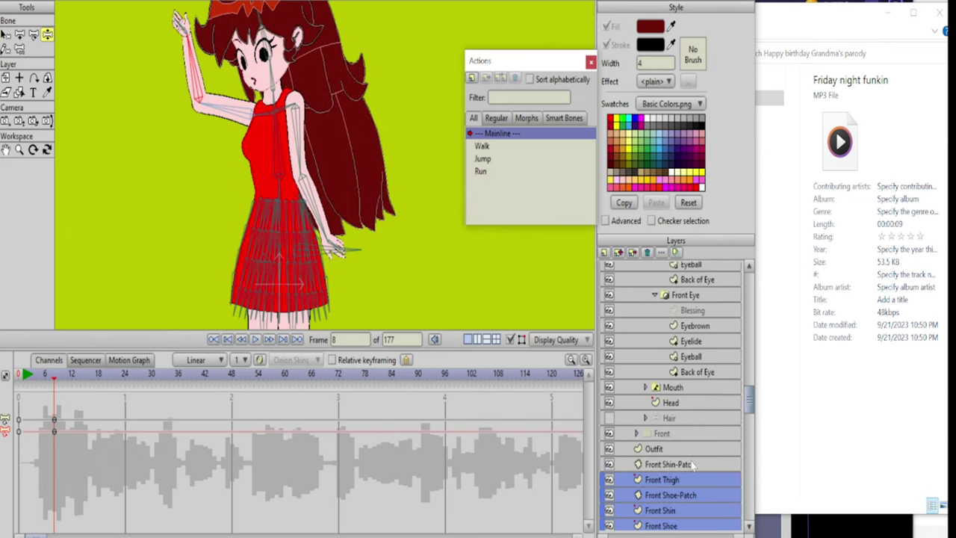
{"action": "left_click", "coordinate": [654, 295]}
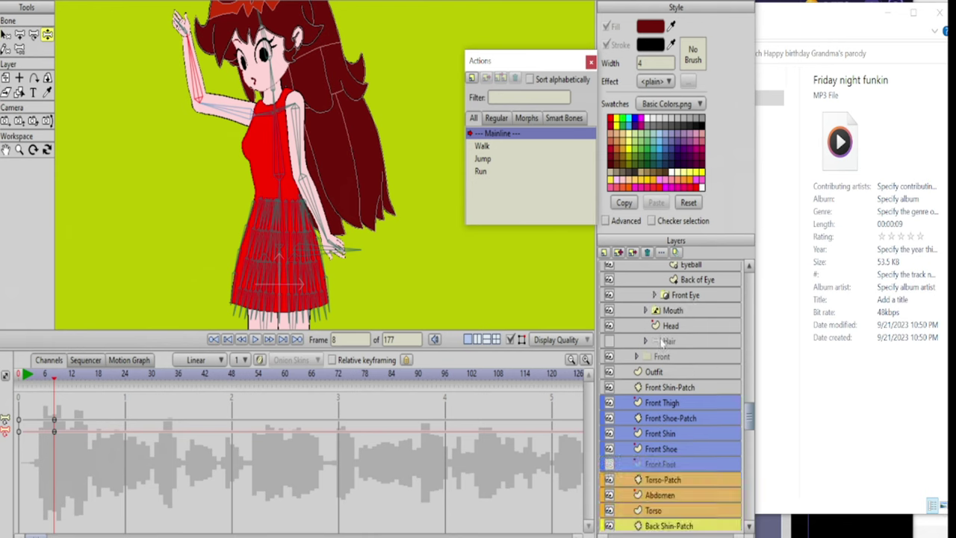
{"action": "scroll", "coordinate": [676, 437], "scroll_direction": "down", "scroll_amount": 5}
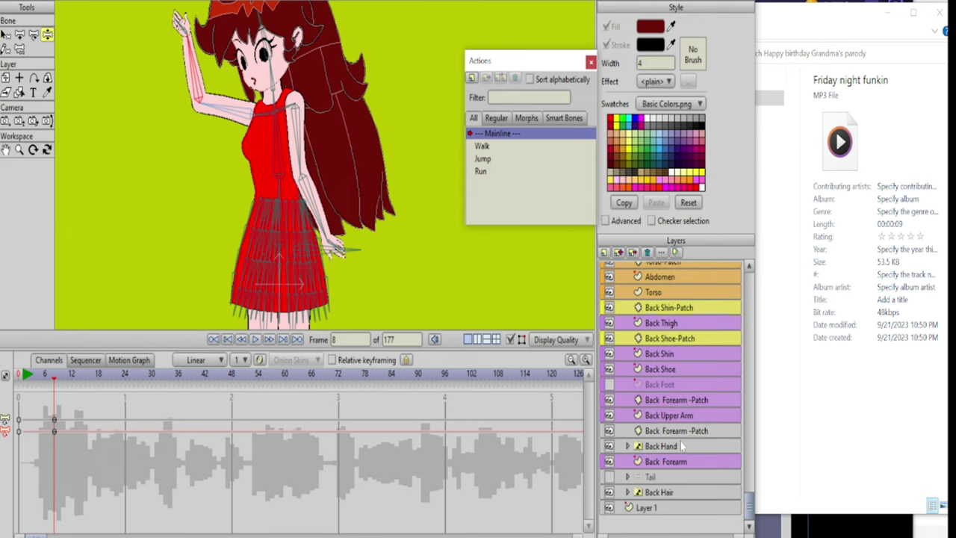
{"action": "left_click", "coordinate": [684, 431]}
{"action": "left_click_drag", "start_coordinate": [258, 214], "coordinate": [385, 279]}
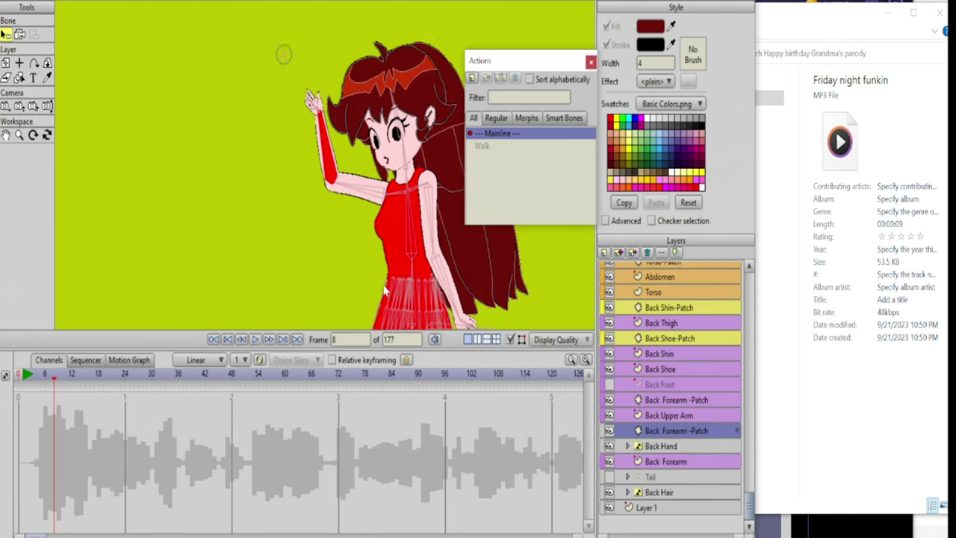
{"action": "scroll", "coordinate": [352, 149], "scroll_direction": "up", "scroll_amount": 2}
{"action": "scroll", "coordinate": [351, 150], "scroll_direction": "down", "scroll_amount": 2}
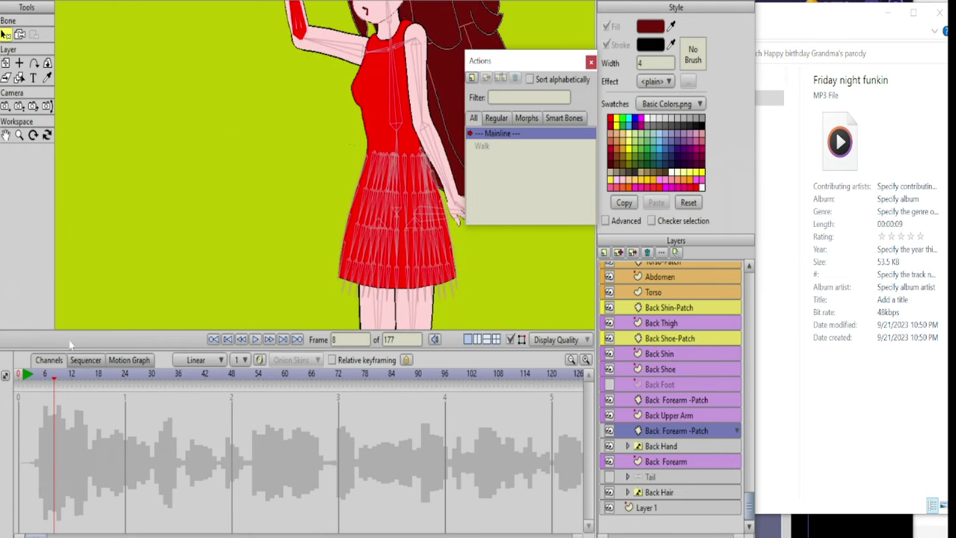
- Enlarge the Back Forearm -Patch layer at frame 0 and shift it upward over the back wrist joint
{"action": "left_click", "coordinate": [27, 374]}
{"action": "scroll", "coordinate": [268, 179], "scroll_direction": "up", "scroll_amount": 6}
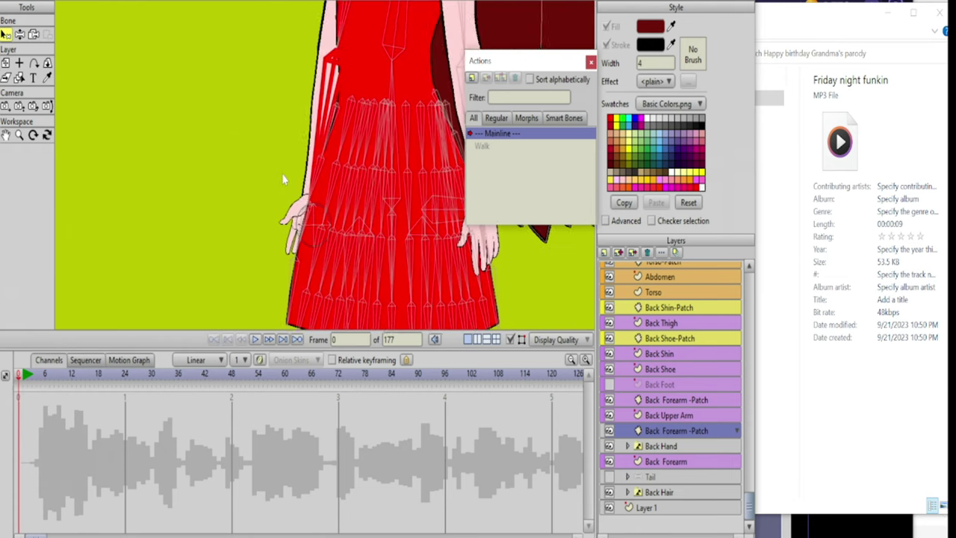
{"action": "scroll", "coordinate": [270, 164], "scroll_direction": "down", "scroll_amount": 1}
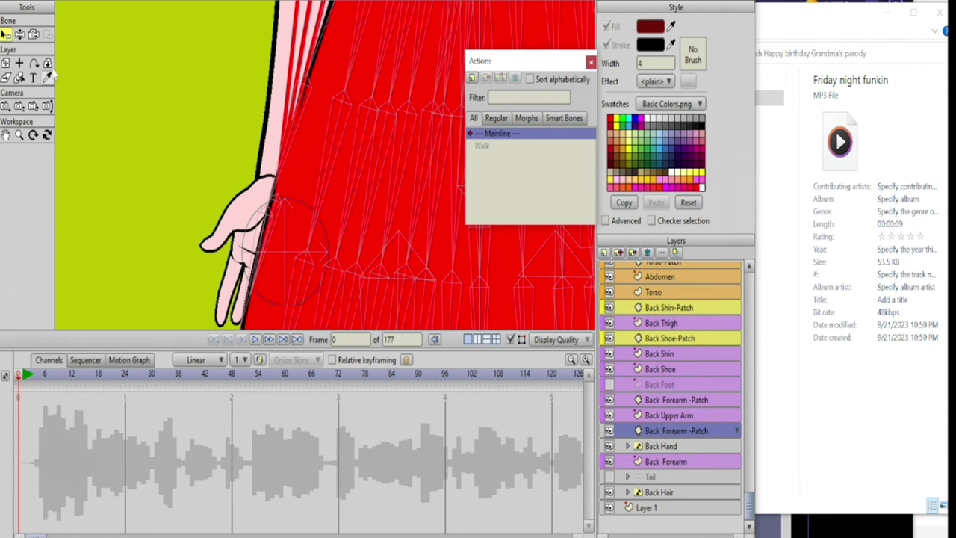
{"action": "left_click", "coordinate": [6, 63]}
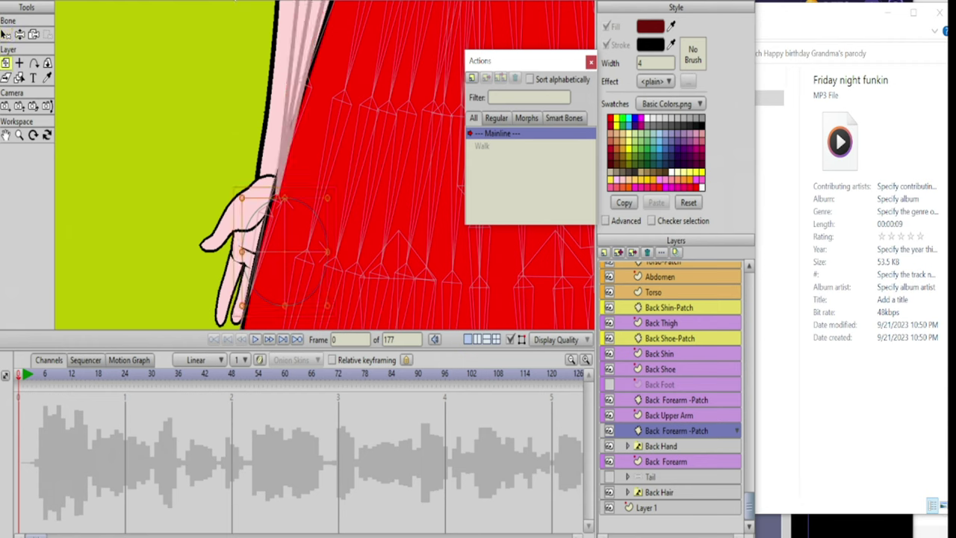
{"action": "left_click_drag", "start_coordinate": [242, 198], "coordinate": [119, 45]}
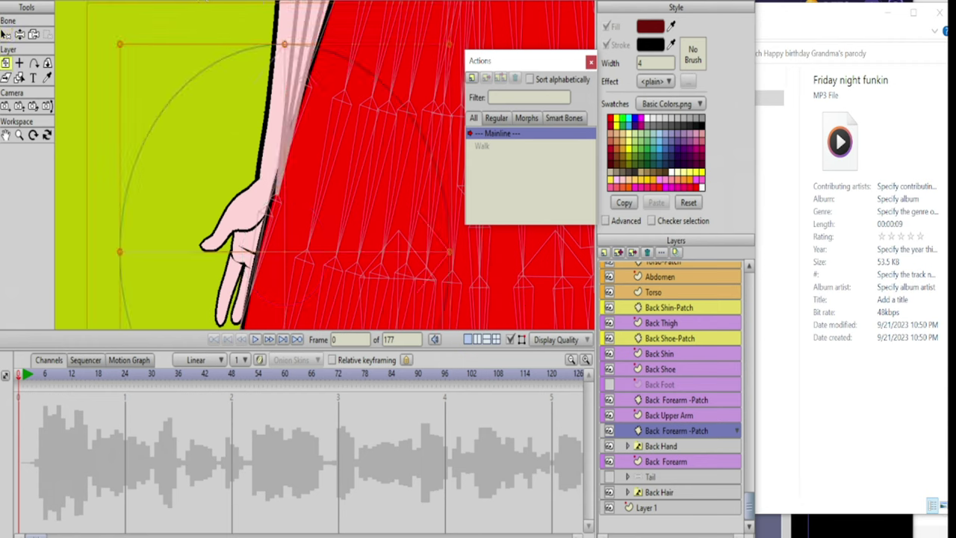
{"action": "left_click", "coordinate": [205, 1]}
{"action": "left_click_drag", "start_coordinate": [459, 291], "coordinate": [386, 166]}
{"action": "left_click_drag", "start_coordinate": [405, 265], "coordinate": [202, 58]}
{"action": "left_click_drag", "start_coordinate": [70, 234], "coordinate": [154, 99]}
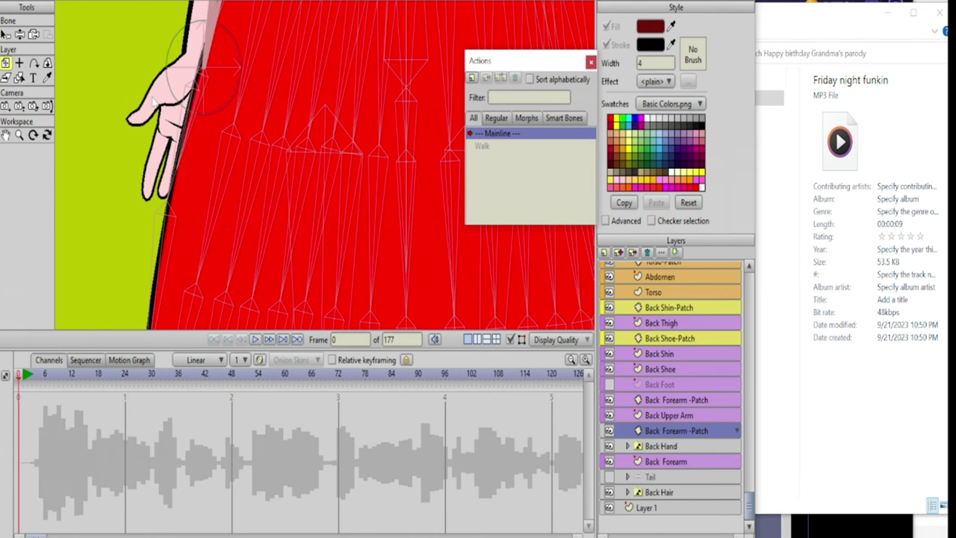
{"action": "scroll", "coordinate": [155, 102], "scroll_direction": "down", "scroll_amount": 5}
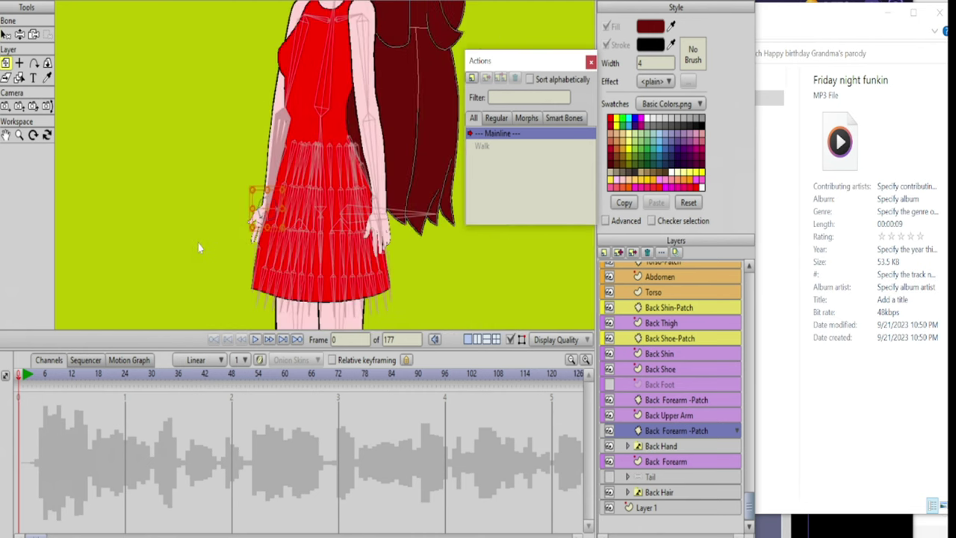
- Scrub the timeline from frame 2 to frame 9 to check the back wrist while the arm swings up
{"action": "left_click_drag", "start_coordinate": [26, 377], "coordinate": [27, 377]}
{"action": "left_click_drag", "start_coordinate": [170, 201], "coordinate": [121, 310]}
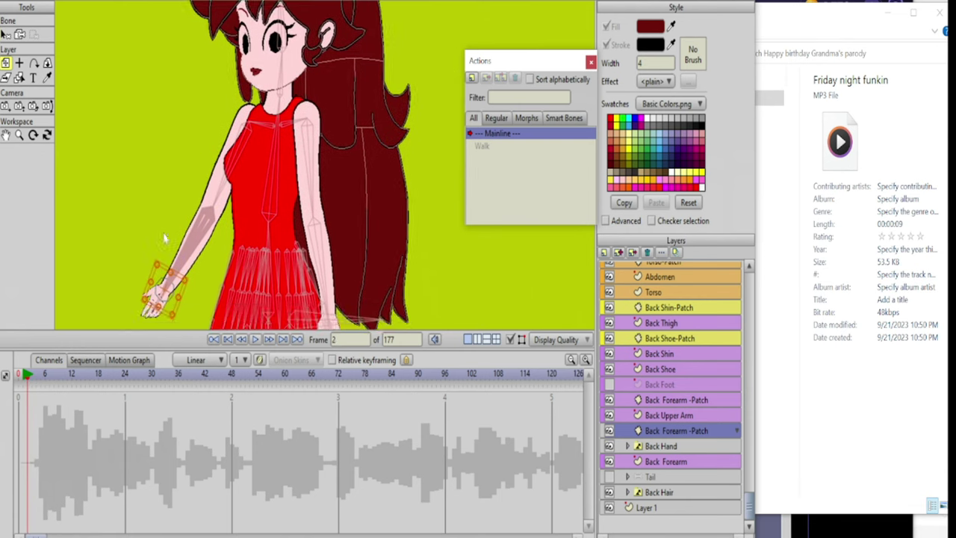
{"action": "left_click_drag", "start_coordinate": [163, 233], "coordinate": [171, 254]}
{"action": "left_click", "coordinate": [41, 377]}
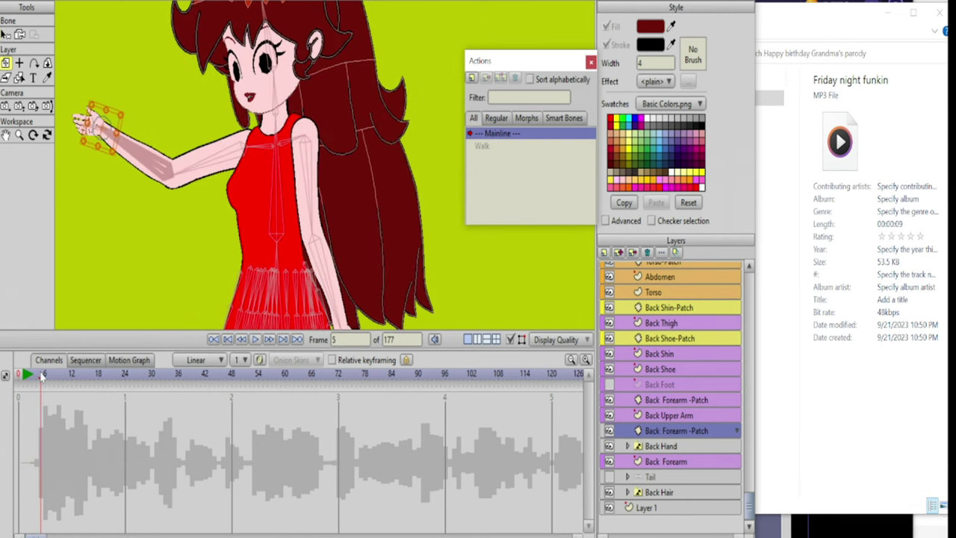
{"action": "mouse_move", "coordinate": [44, 378]}
{"action": "left_mouse_down"}
{"action": "mouse_move", "coordinate": [142, 384]}
{"action": "mouse_move", "coordinate": [2, 386]}
{"action": "mouse_move", "coordinate": [37, 378]}
{"action": "mouse_move", "coordinate": [60, 386]}
{"action": "left_mouse_up"}
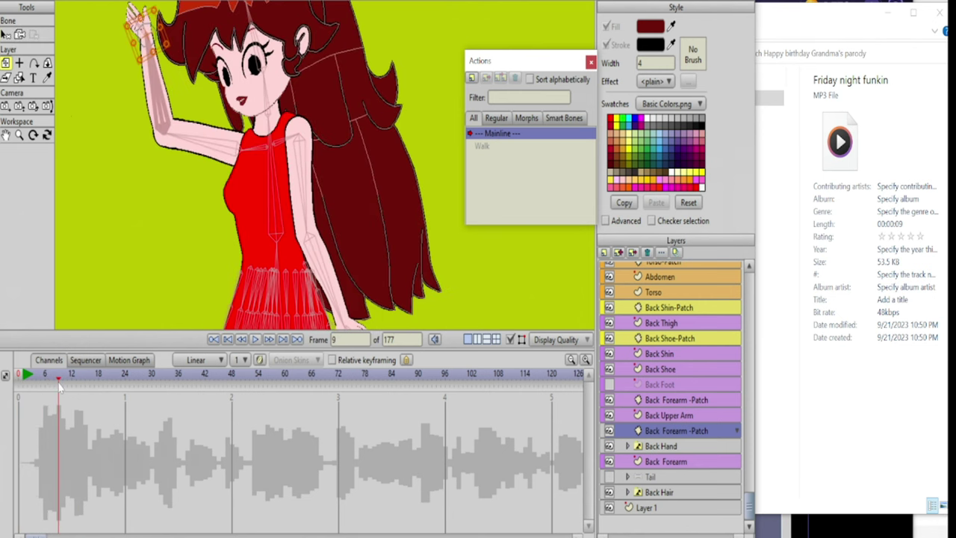
- Select the Girlfriend 45 Front layer and move the playhead to frame 13, keeping the character's position unchanged
{"action": "scroll", "coordinate": [682, 268], "scroll_direction": "up", "scroll_amount": 12}
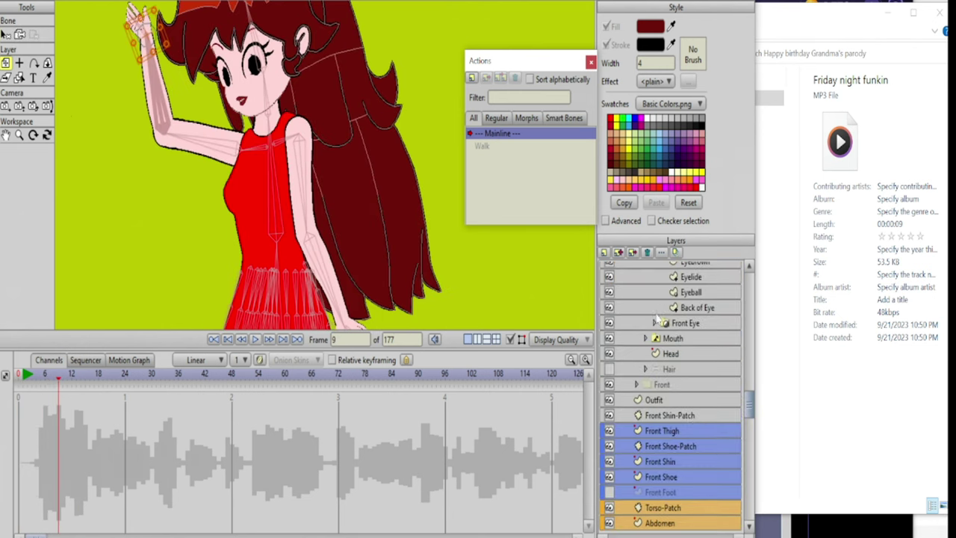
{"action": "left_click", "coordinate": [662, 285]}
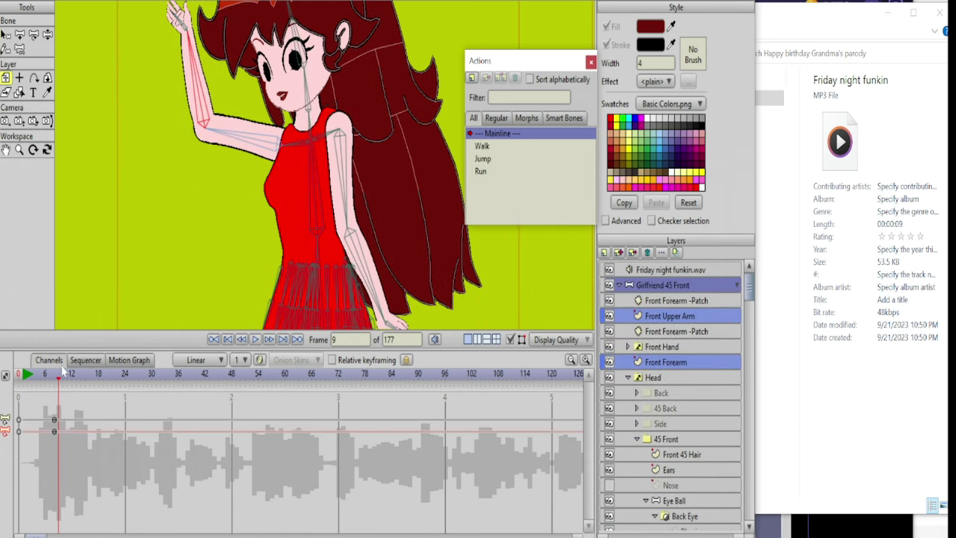
{"action": "left_click_drag", "start_coordinate": [53, 374], "coordinate": [76, 373]}
{"action": "left_click_drag", "start_coordinate": [312, 162], "coordinate": [333, 151]}
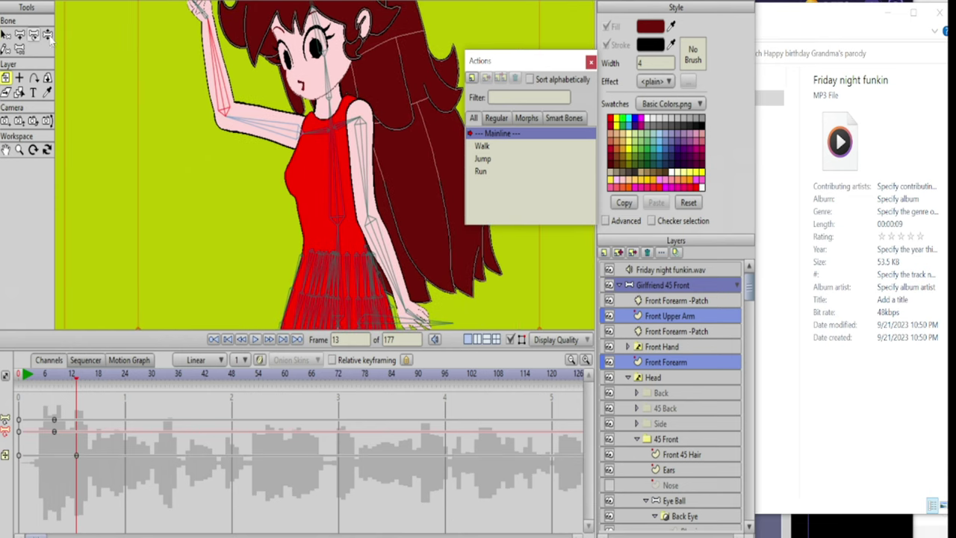
{"action": "key", "text": "ctrl+z"}
- Pose frame 13 by straightening the torso, raising the back upper arm overhead, angling its hand and tilting the head bone
{"action": "left_click", "coordinate": [48, 37]}
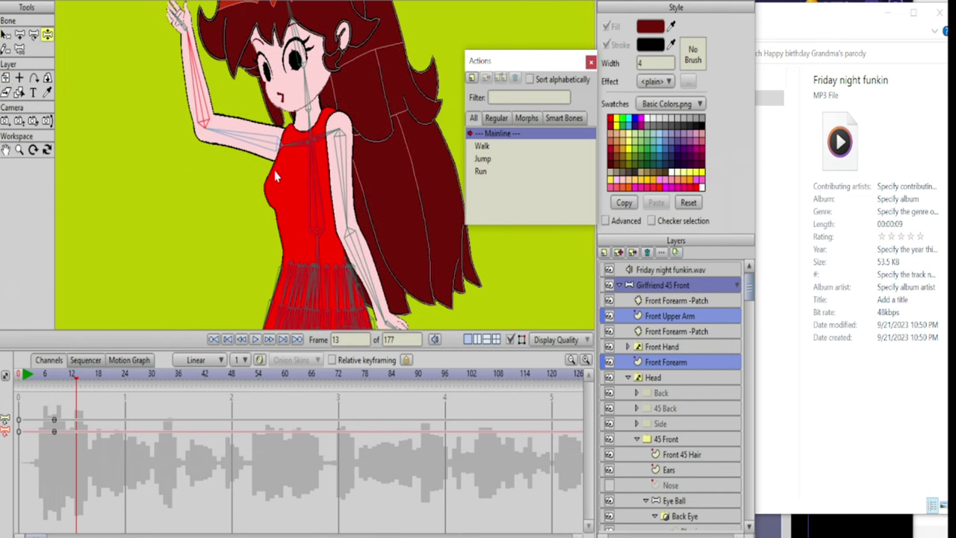
{"action": "left_click_drag", "start_coordinate": [301, 198], "coordinate": [379, 199]}
{"action": "left_click_drag", "start_coordinate": [380, 278], "coordinate": [383, 279]}
{"action": "left_click_drag", "start_coordinate": [275, 110], "coordinate": [277, 182]}
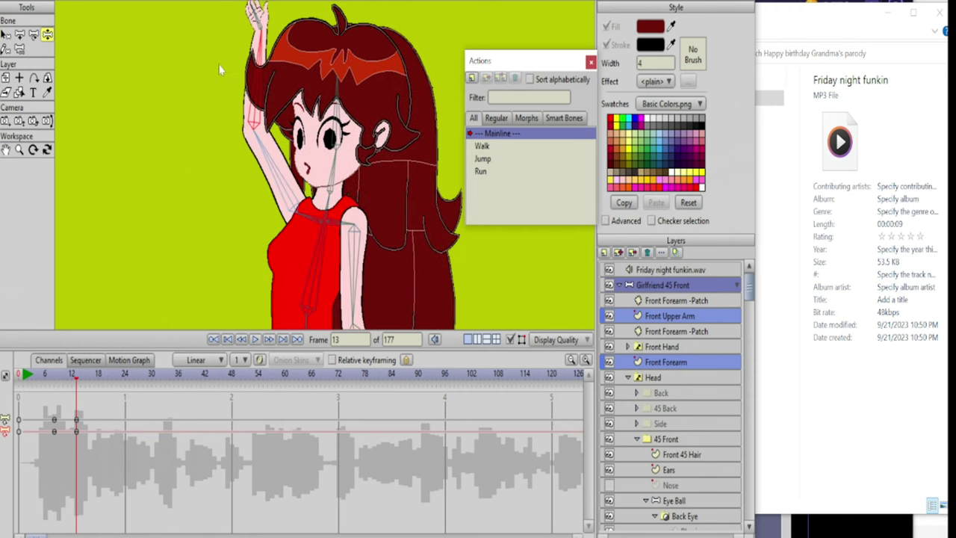
{"action": "left_click_drag", "start_coordinate": [251, 8], "coordinate": [269, 7]}
{"action": "left_click_drag", "start_coordinate": [340, 118], "coordinate": [351, 117]}
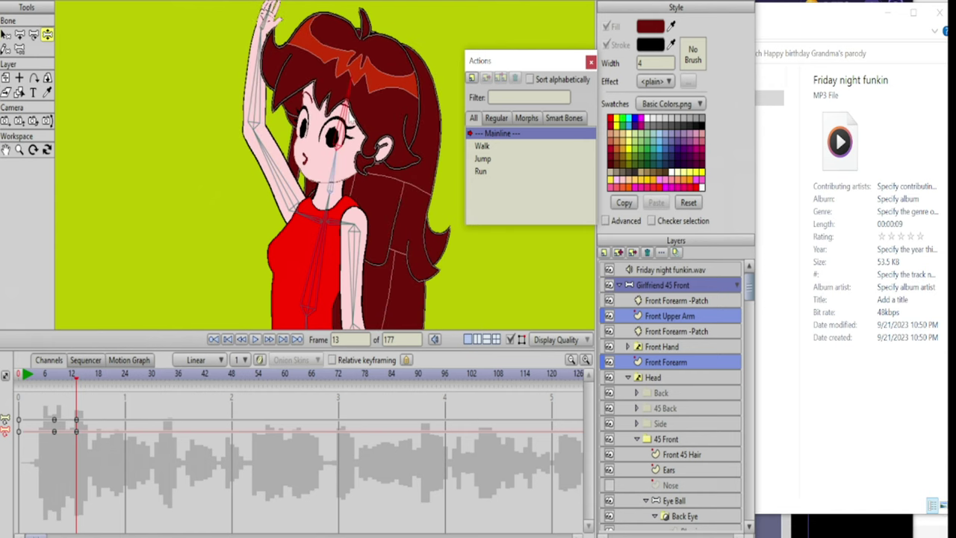
- At frame 17, swing the raised back arm outward by rotating its upper arm, forearm and hand, and preview the motion
{"action": "left_click", "coordinate": [94, 380]}
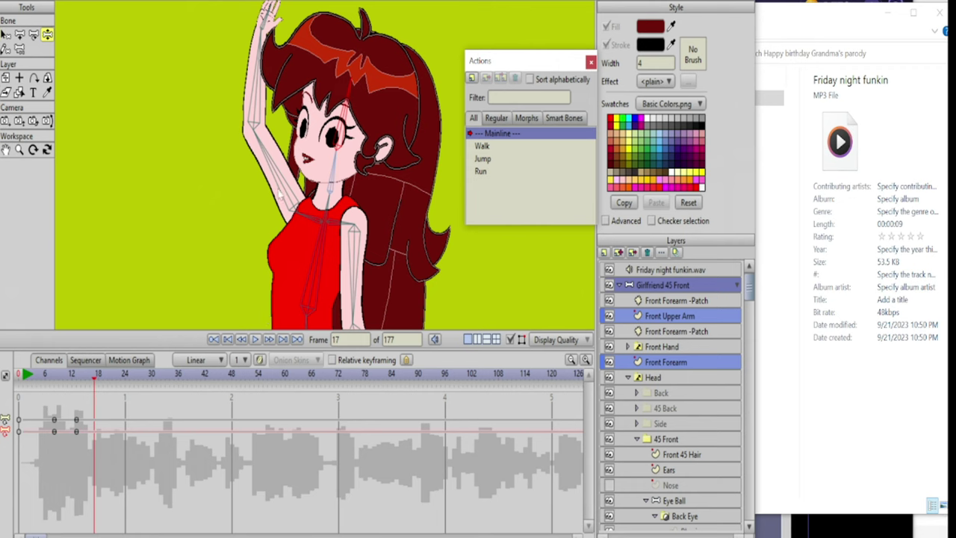
{"action": "left_click_drag", "start_coordinate": [278, 190], "coordinate": [235, 214]}
{"action": "left_click_drag", "start_coordinate": [210, 118], "coordinate": [193, 121]}
{"action": "left_click_drag", "start_coordinate": [180, 71], "coordinate": [169, 68]}
{"action": "left_click", "coordinate": [28, 373]}
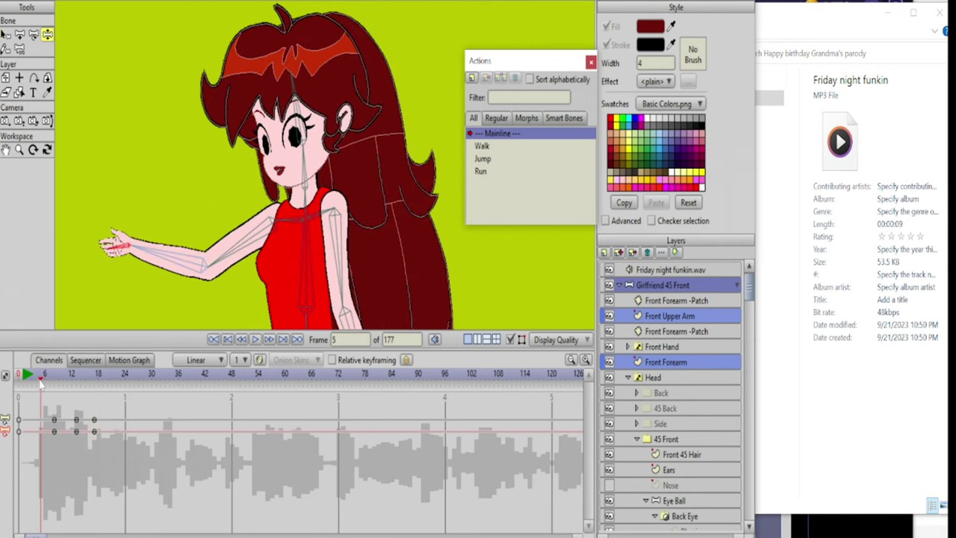
{"action": "key", "text": "space"}
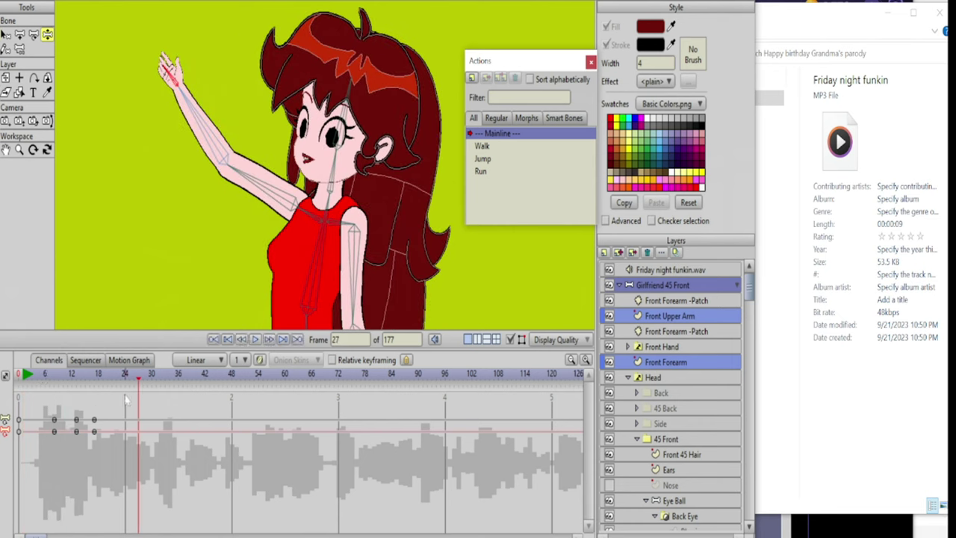
- Copy the bone keyframes at frames 13 and 17, paste them at frame 21, and play back the repeated wave
{"action": "mouse_move", "coordinate": [114, 382]}
{"action": "left_mouse_down"}
{"action": "mouse_move", "coordinate": [19, 375]}
{"action": "mouse_move", "coordinate": [114, 368]}
{"action": "left_mouse_up"}
{"action": "left_click_drag", "start_coordinate": [109, 440], "coordinate": [71, 396]}
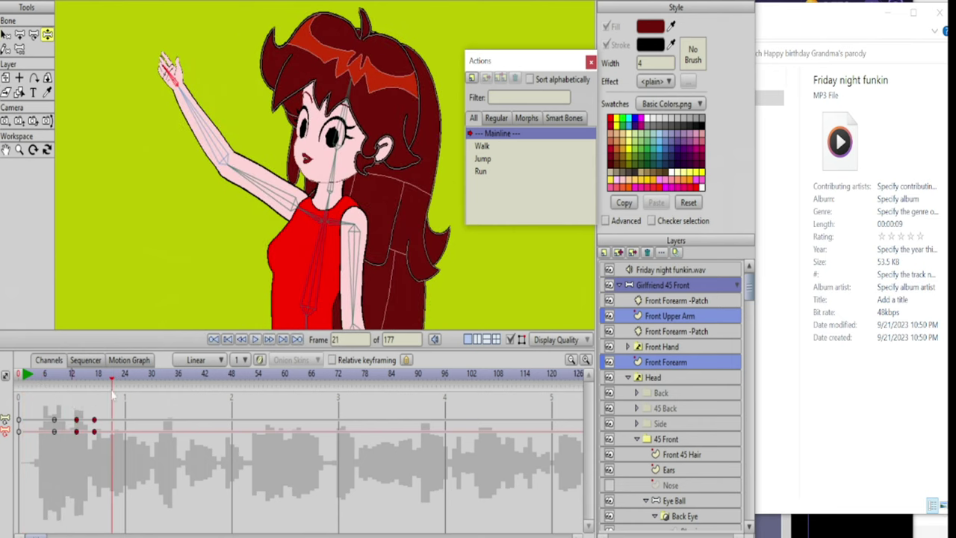
{"action": "key", "text": "ctrl+c"}
{"action": "key", "text": "ctrl+v"}
{"action": "left_click", "coordinate": [91, 380]}
{"action": "key", "text": "shift+Left"}
{"action": "key", "text": "space"}
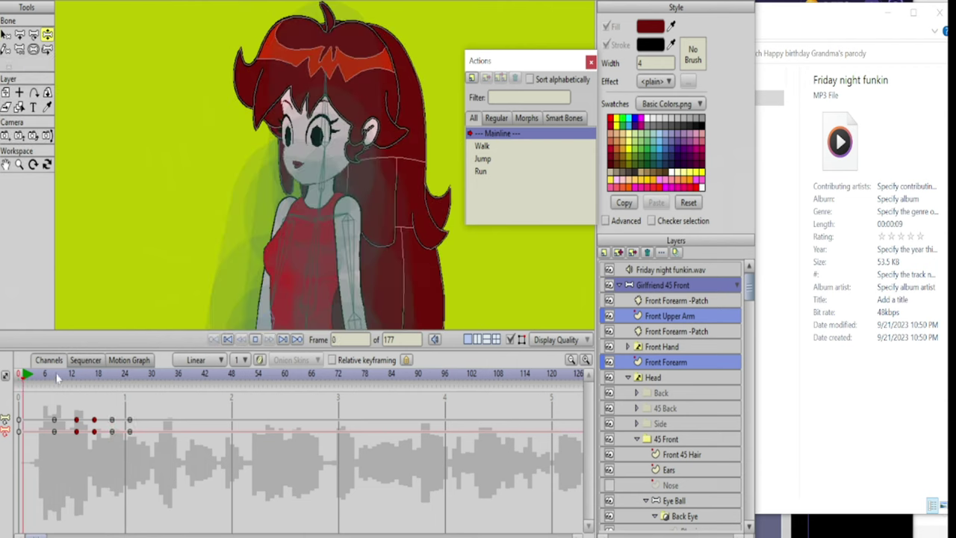
{"action": "key", "text": "space"}
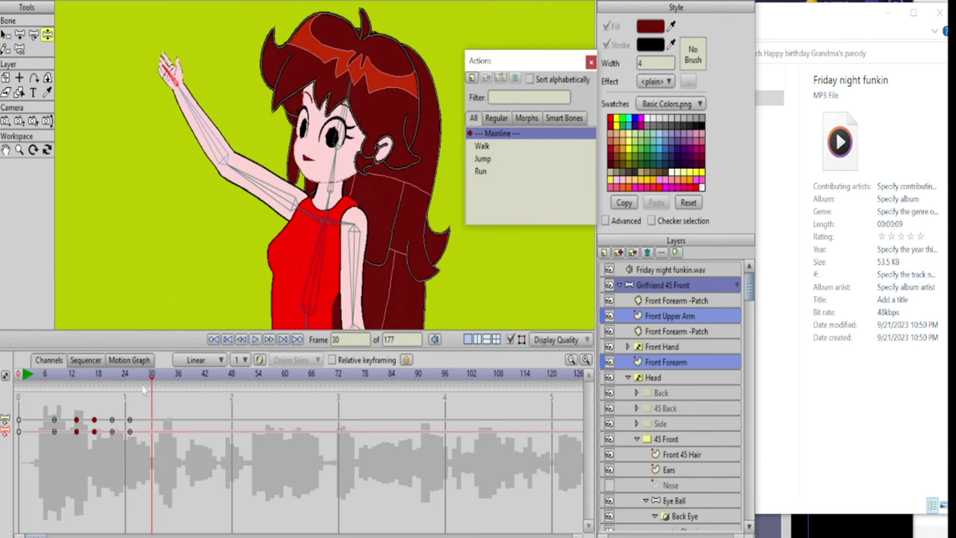
- Reset all bones to their rest pose at frame 27
{"action": "left_click", "coordinate": [127, 372]}
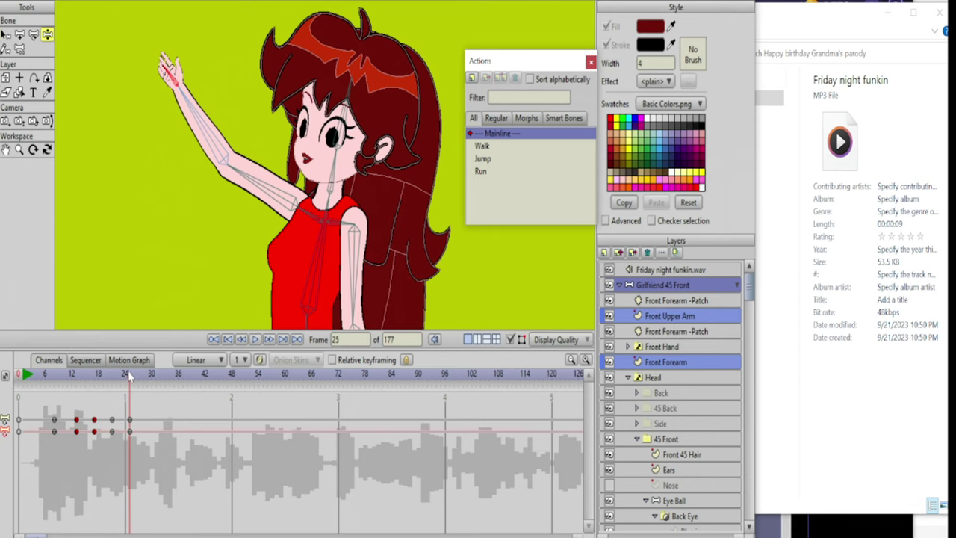
{"action": "left_click", "coordinate": [139, 374]}
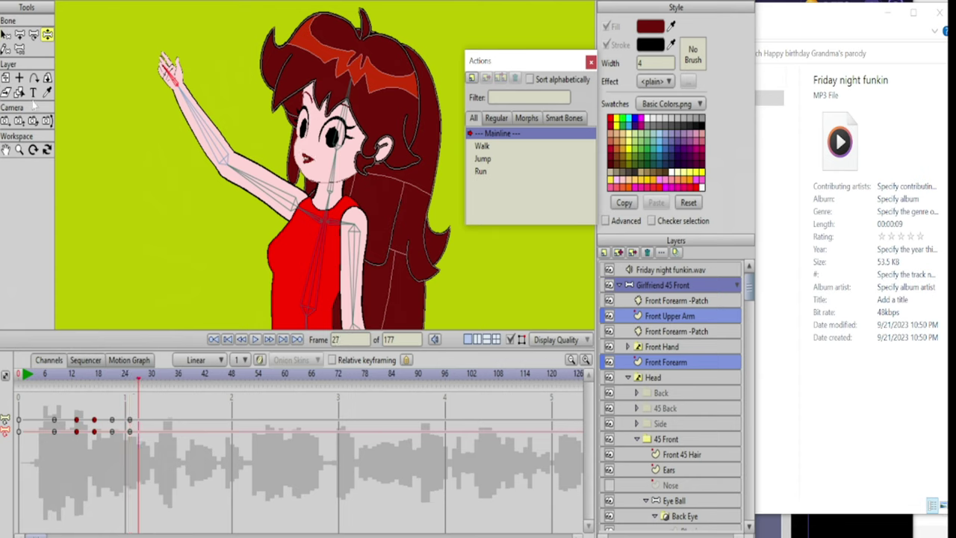
{"action": "left_click", "coordinate": [34, 34]}
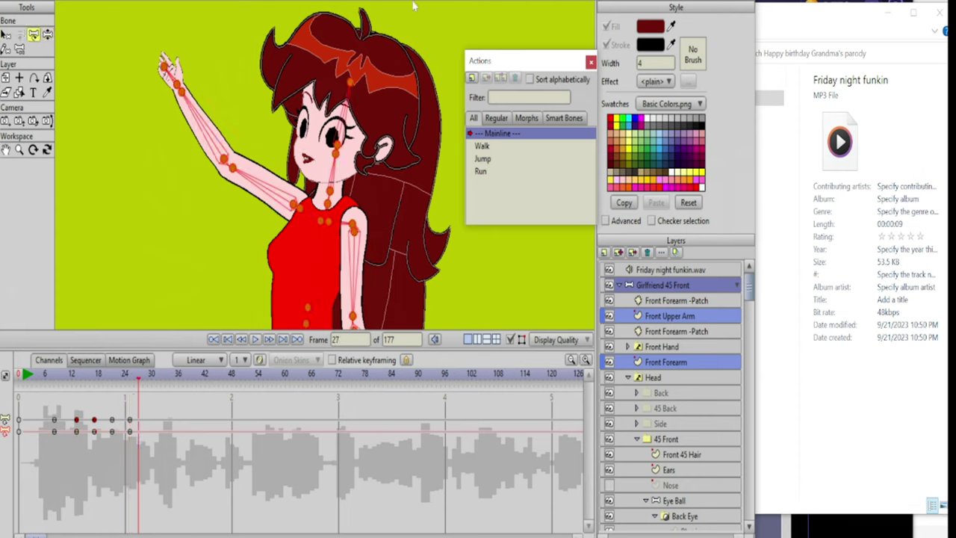
{"action": "left_click", "coordinate": [327, 2]}
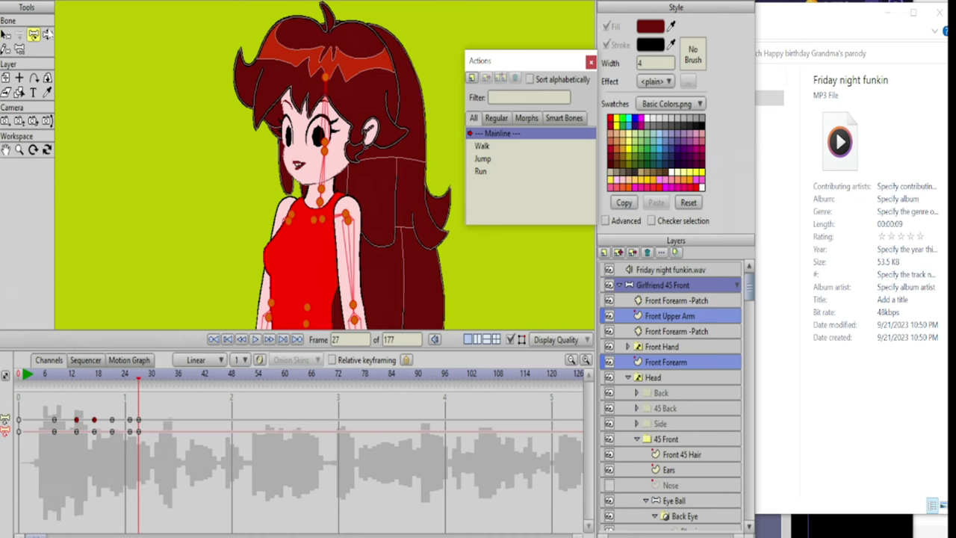
- Pose frame 30 by leaning the torso and bending the front arm so its hand rests on the chest
{"action": "left_click", "coordinate": [49, 35]}
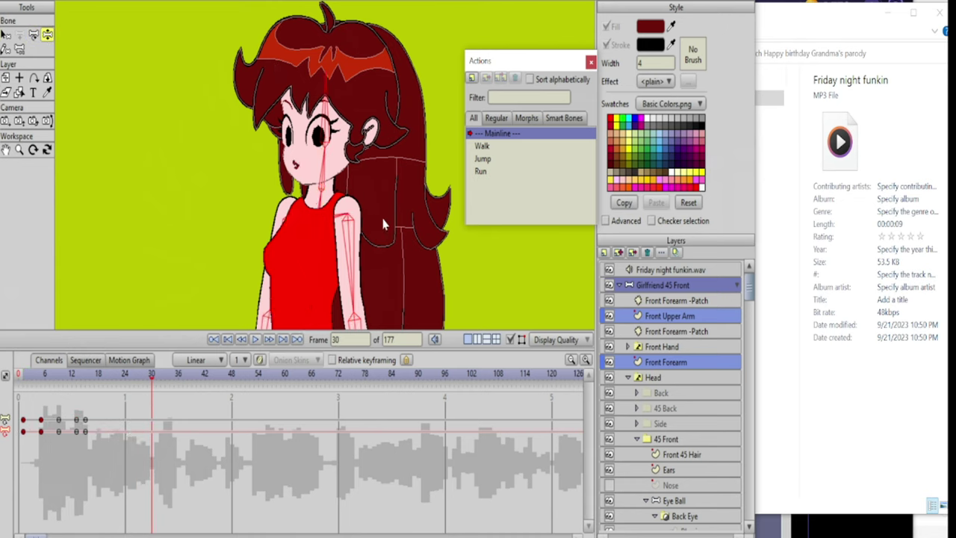
{"action": "left_click_drag", "start_coordinate": [386, 221], "coordinate": [298, 106]}
{"action": "left_click_drag", "start_coordinate": [272, 254], "coordinate": [205, 107]}
{"action": "left_click_drag", "start_coordinate": [183, 140], "coordinate": [236, 176]}
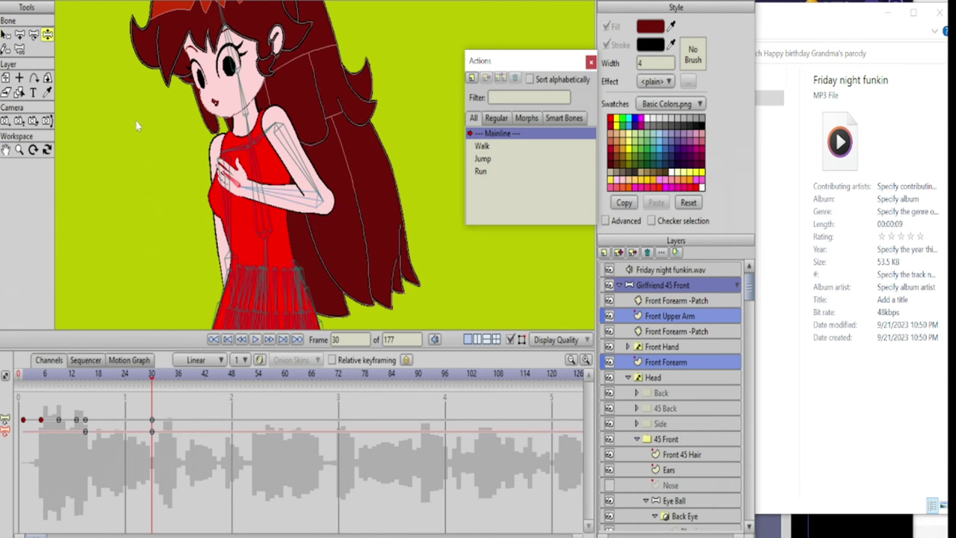
- Shorten the front forearm at frame 30 with the Transform Bone tool, bringing the elbow closer in while the hand stays on the chest
{"action": "left_click", "coordinate": [33, 35]}
{"action": "scroll", "coordinate": [271, 187], "scroll_direction": "up", "scroll_amount": 5}
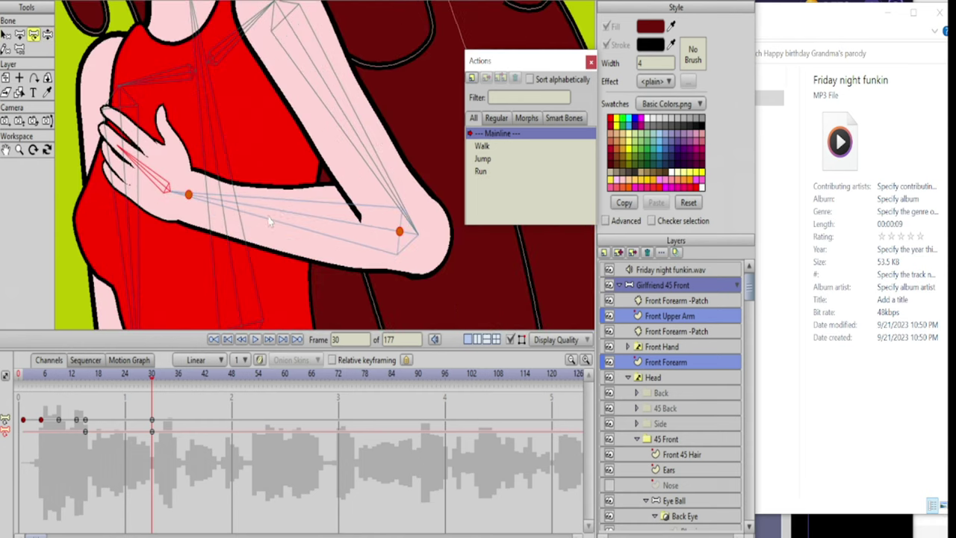
{"action": "left_click_drag", "start_coordinate": [191, 198], "coordinate": [270, 253]}
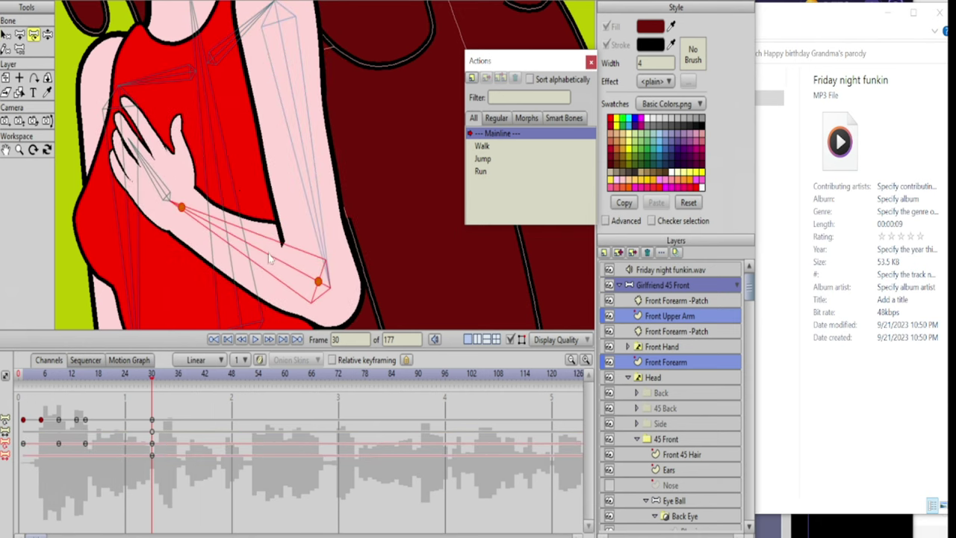
- At frame 24, lengthen the front forearm so the hand reaches outward past the waist
{"action": "scroll", "coordinate": [270, 252], "scroll_direction": "down", "scroll_amount": 5}
{"action": "mouse_move", "coordinate": [135, 382]}
{"action": "left_mouse_down"}
{"action": "mouse_move", "coordinate": [117, 379]}
{"action": "mouse_move", "coordinate": [127, 380]}
{"action": "left_mouse_up"}
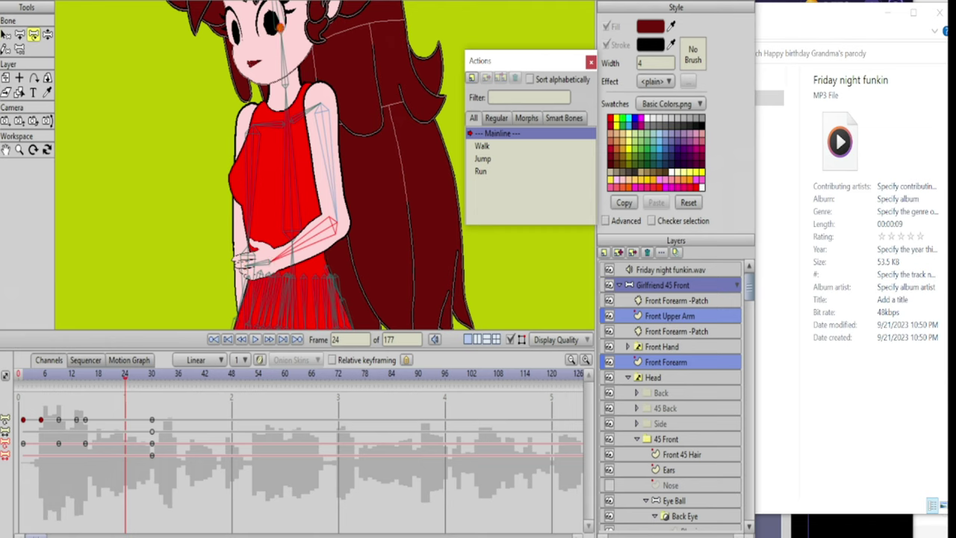
{"action": "left_click_drag", "start_coordinate": [250, 257], "coordinate": [216, 278]}
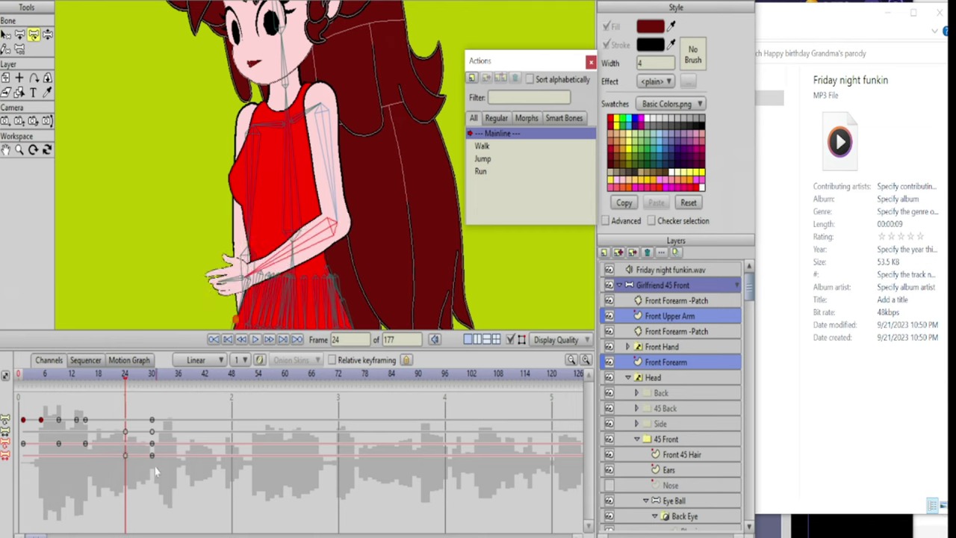
- Scrub the animation from frame 24 to frame 50 and examine the character's pose within the whole scene
{"action": "left_click_drag", "start_coordinate": [126, 381], "coordinate": [241, 382]}
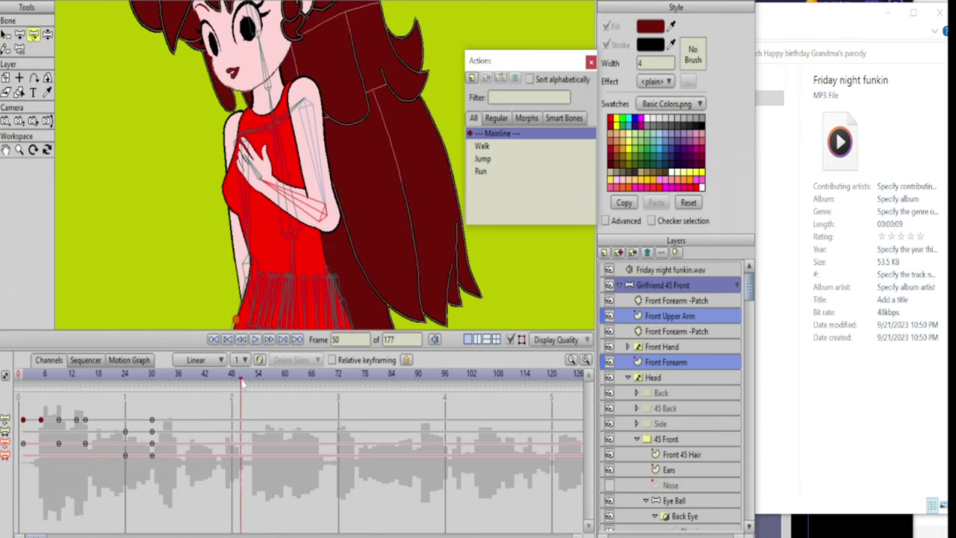
{"action": "scroll", "coordinate": [242, 141], "scroll_direction": "down", "scroll_amount": 5}
{"action": "left_click_drag", "start_coordinate": [181, 110], "coordinate": [227, 86]}
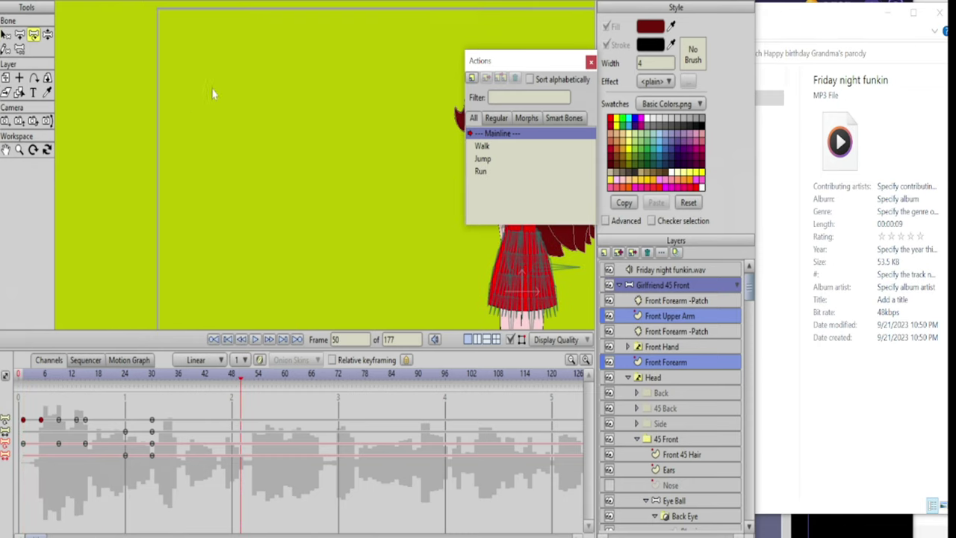
{"action": "left_click_drag", "start_coordinate": [295, 117], "coordinate": [159, 73]}
{"action": "mouse_move", "coordinate": [232, 145]}
{"action": "left_mouse_down"}
{"action": "mouse_move", "coordinate": [233, 130]}
{"action": "mouse_move", "coordinate": [305, 155]}
{"action": "mouse_move", "coordinate": [233, 154]}
{"action": "left_mouse_up"}
{"action": "left_click_drag", "start_coordinate": [283, 266], "coordinate": [231, 268]}
{"action": "left_click_drag", "start_coordinate": [161, 169], "coordinate": [275, 147]}
{"action": "left_click_drag", "start_coordinate": [301, 184], "coordinate": [226, 232]}
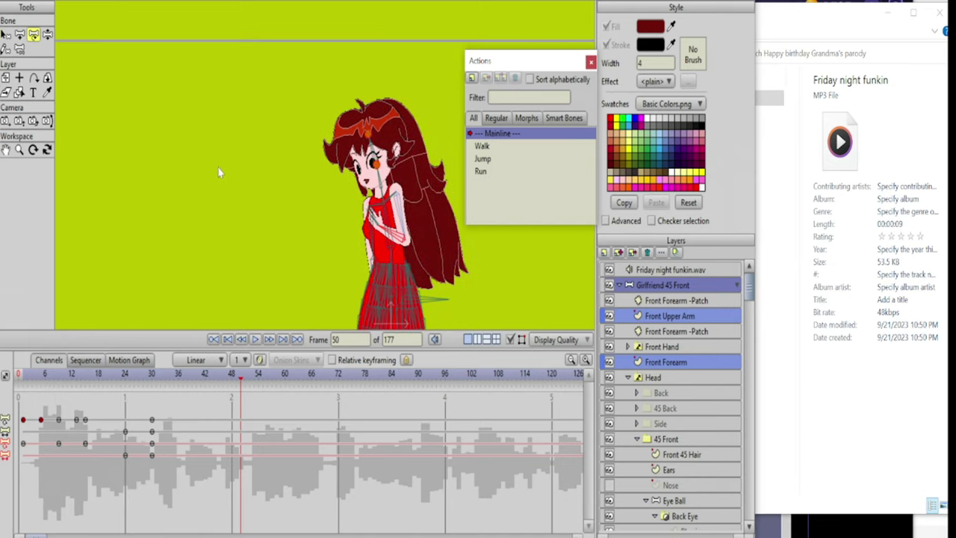
{"action": "left_click_drag", "start_coordinate": [203, 175], "coordinate": [241, 106]}
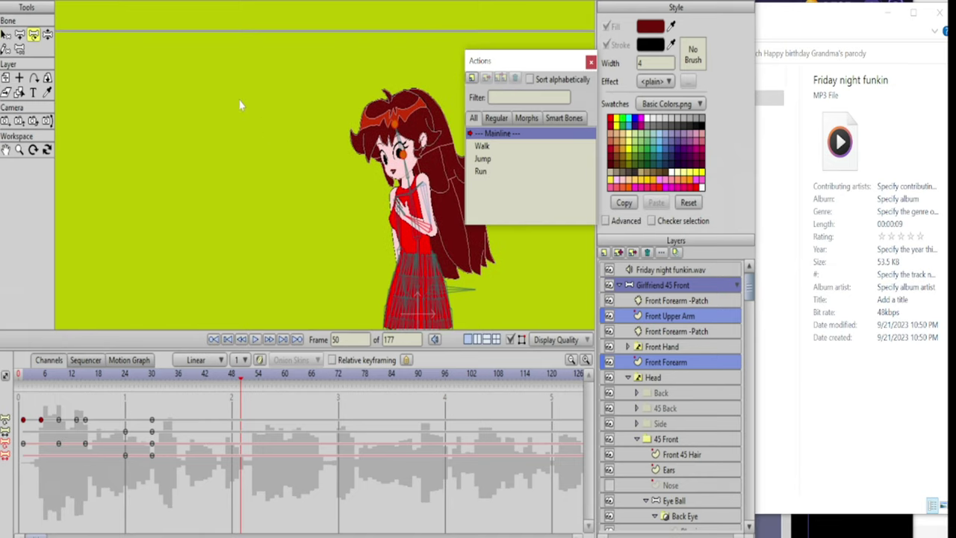
- Collapse the Girlfriend 45 Front group and, at frame 0, duplicate Layer 1 three times
{"action": "left_click", "coordinate": [621, 287]}
{"action": "left_click", "coordinate": [639, 305]}
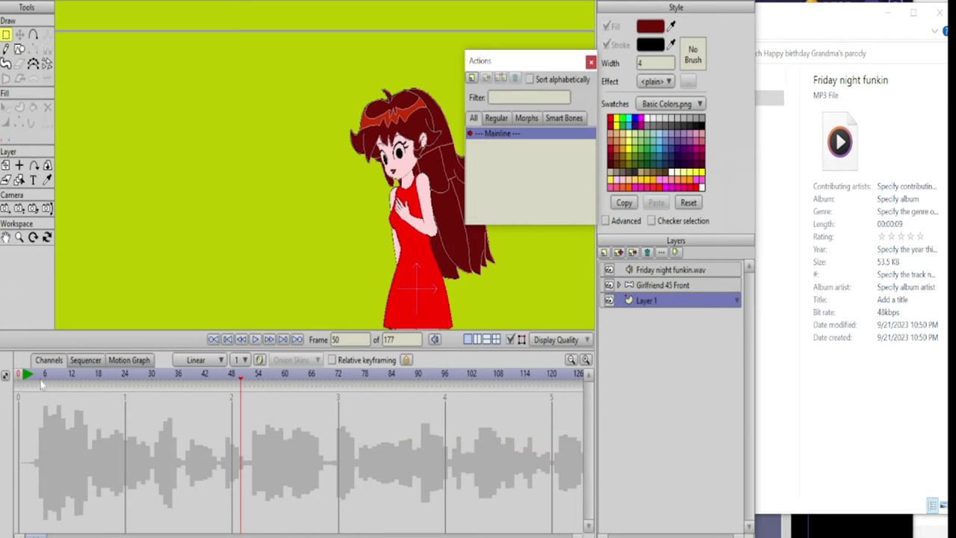
{"action": "left_click_drag", "start_coordinate": [35, 376], "coordinate": [3, 381]}
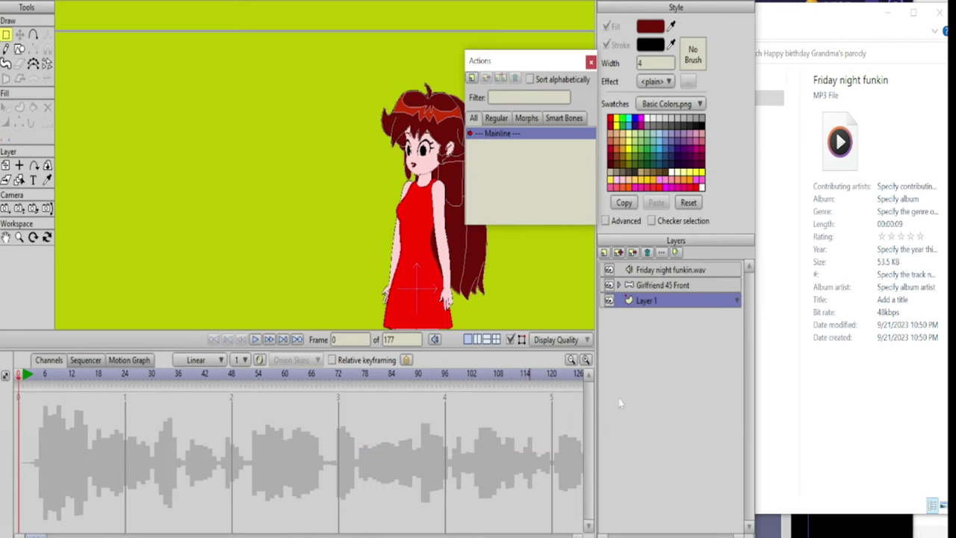
{"action": "left_click", "coordinate": [623, 255]}
{"action": "left_click", "coordinate": [623, 255]}
{"action": "left_click", "coordinate": [623, 255]}
{"action": "left_click_drag", "start_coordinate": [177, 216], "coordinate": [254, 232]}
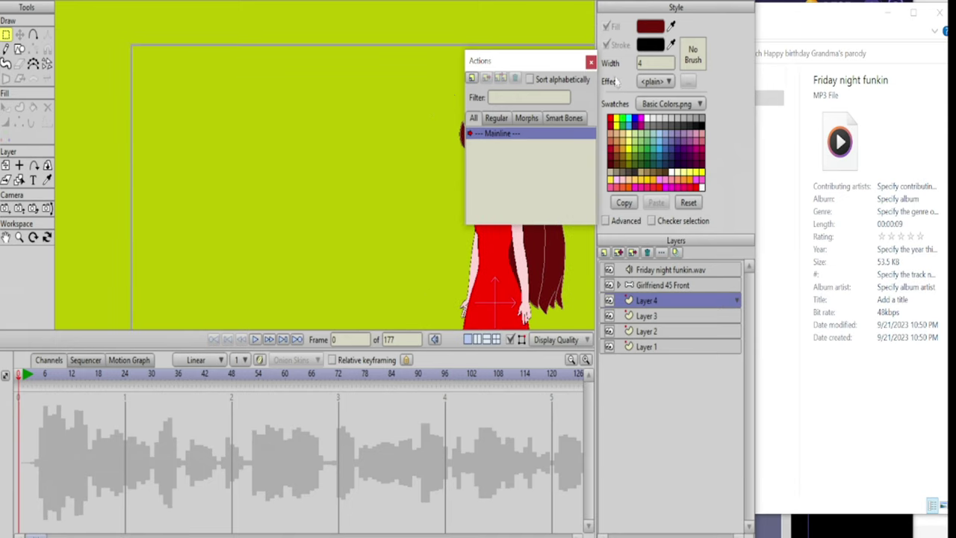
- Draw a wide rectangle on Layer 4 in the upper part of the scene, in front of the character
{"action": "left_click", "coordinate": [642, 122]}
{"action": "left_click", "coordinate": [19, 49]}
{"action": "left_click_drag", "start_coordinate": [140, 74], "coordinate": [407, 158]}
{"action": "key", "text": "ctrl+z"}
{"action": "left_click", "coordinate": [640, 121]}
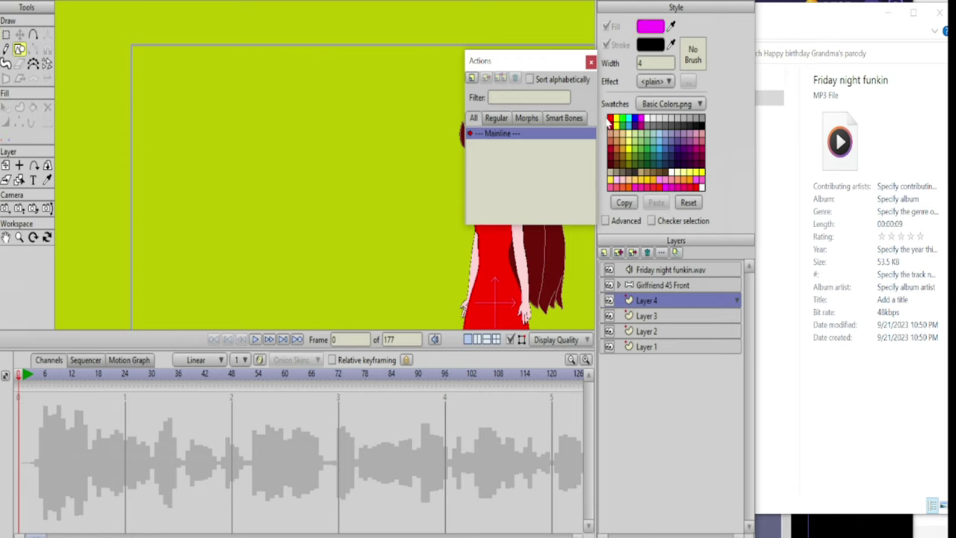
{"action": "left_click_drag", "start_coordinate": [177, 76], "coordinate": [411, 160]}
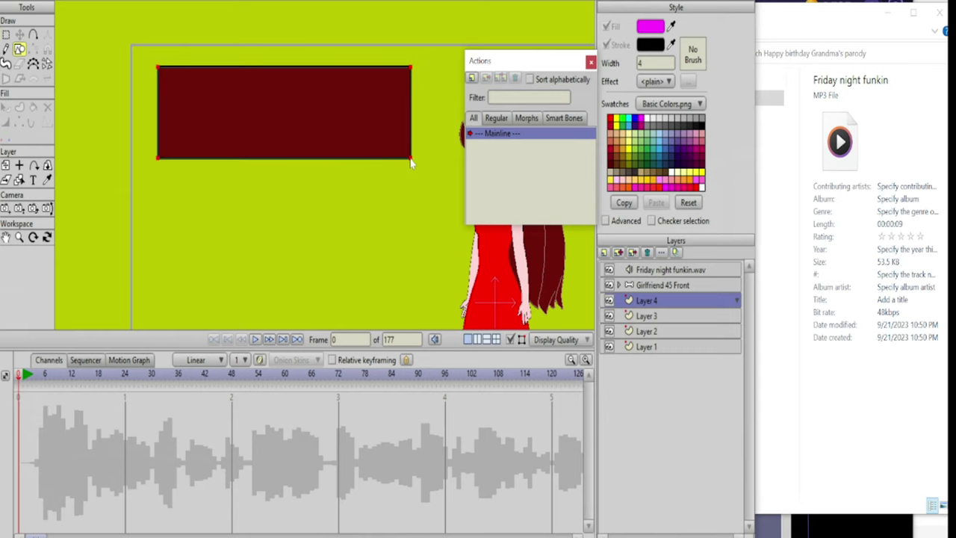
- Change the rectangle's fill colour to magenta
{"action": "left_click", "coordinate": [6, 107]}
{"action": "left_click", "coordinate": [292, 116]}
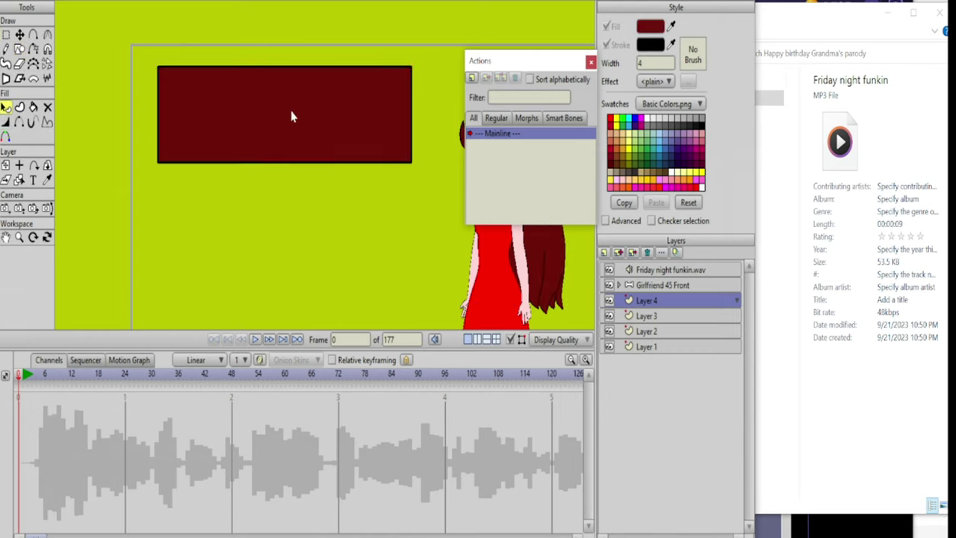
{"action": "left_click", "coordinate": [639, 122]}
{"action": "left_click_drag", "start_coordinate": [385, 215], "coordinate": [290, 207]}
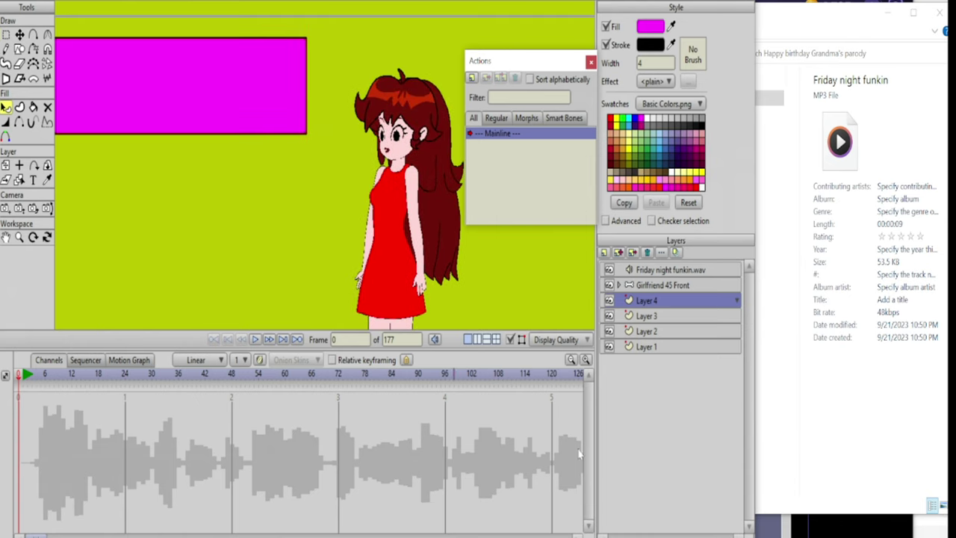
- Allow animated layer effects for Layer 4 and make the layer invisible at frame 0
{"action": "double_click", "coordinate": [644, 299]}
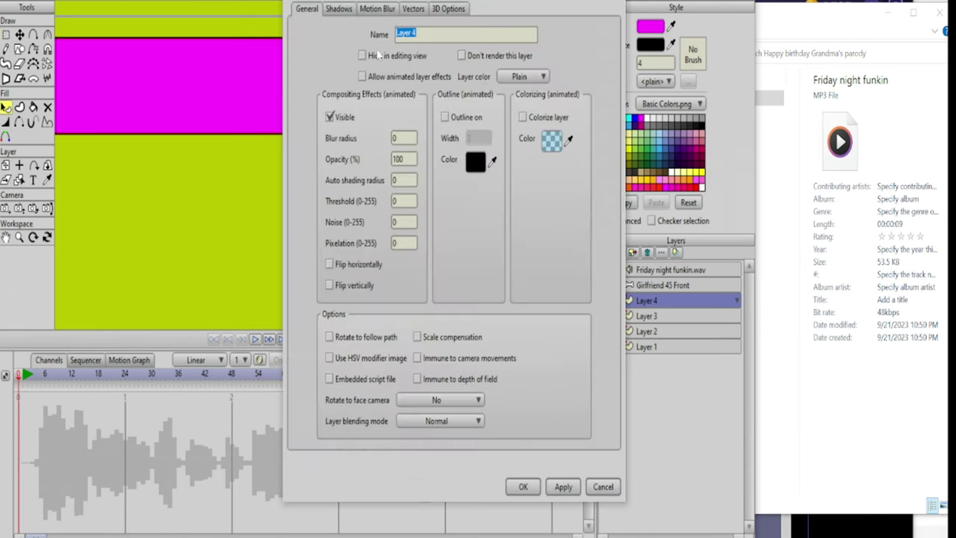
{"action": "left_click", "coordinate": [363, 76]}
{"action": "left_click", "coordinate": [330, 117]}
{"action": "left_click", "coordinate": [563, 487]}
{"action": "left_click", "coordinate": [522, 486]}
- Make Layer 4 visible at frame 51 of the animation
{"action": "left_click_drag", "start_coordinate": [273, 282], "coordinate": [329, 264]}
{"action": "left_click_drag", "start_coordinate": [28, 375], "coordinate": [167, 386]}
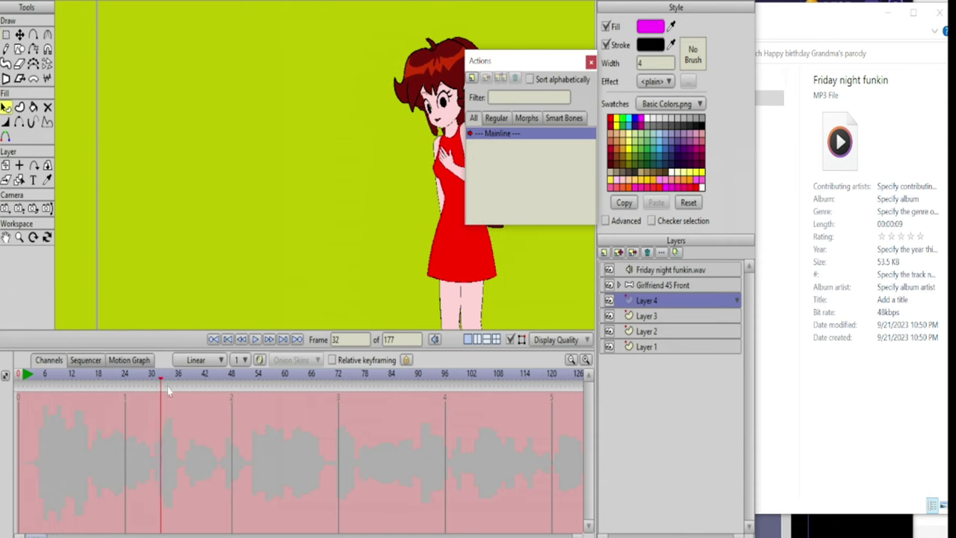
{"action": "left_click", "coordinate": [224, 396]}
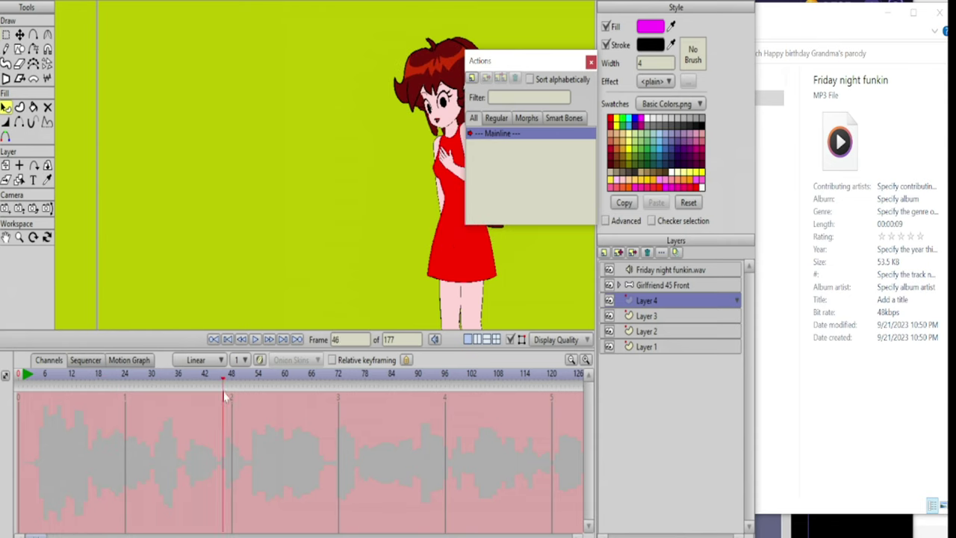
{"action": "left_click_drag", "start_coordinate": [233, 388], "coordinate": [244, 379]}
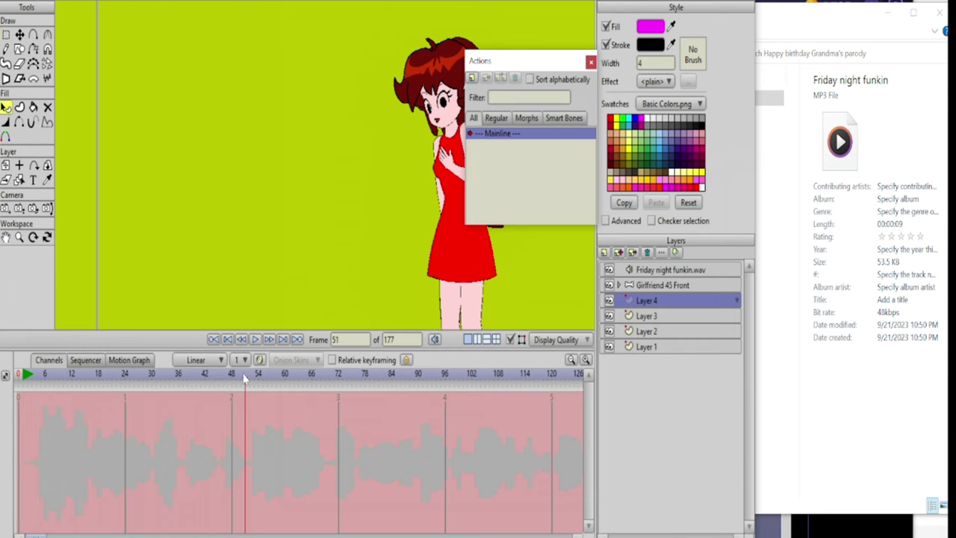
{"action": "double_click", "coordinate": [656, 303]}
{"action": "left_click", "coordinate": [329, 117]}
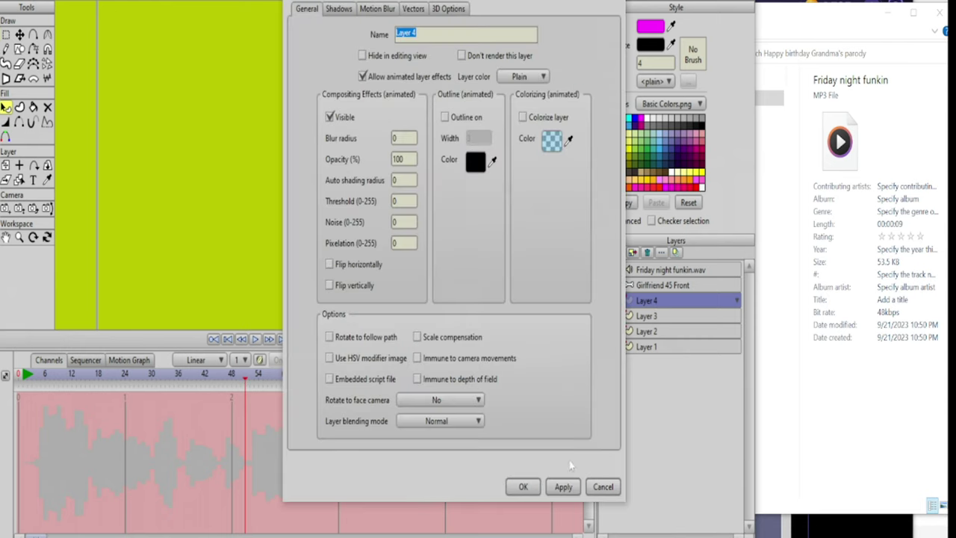
{"action": "left_click", "coordinate": [564, 486]}
{"action": "left_click", "coordinate": [523, 484]}
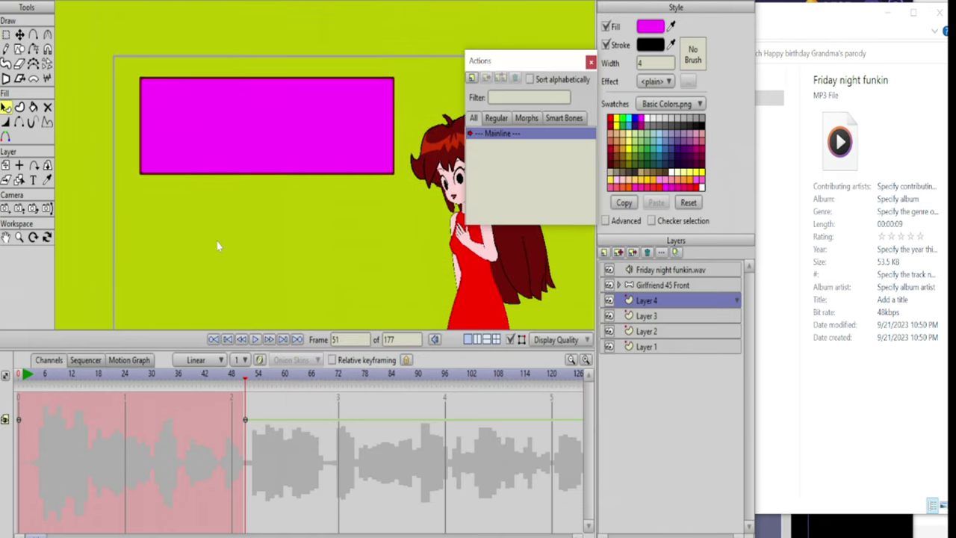
- Add keyframes for all bones of the Girlfriend 45 Front layer at frame 46
{"action": "left_click_drag", "start_coordinate": [36, 378], "coordinate": [241, 386]}
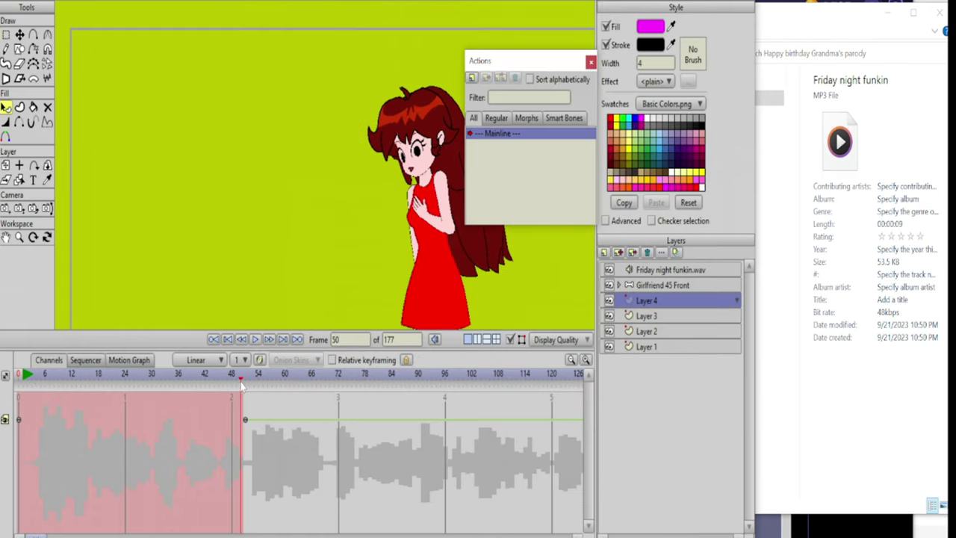
{"action": "left_click", "coordinate": [245, 386]}
{"action": "left_click", "coordinate": [222, 386]}
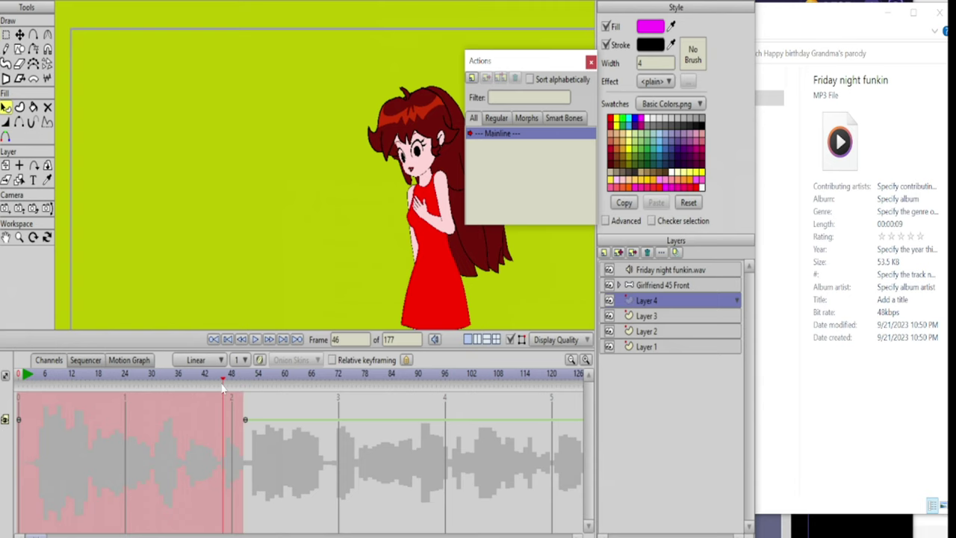
{"action": "left_click", "coordinate": [634, 286]}
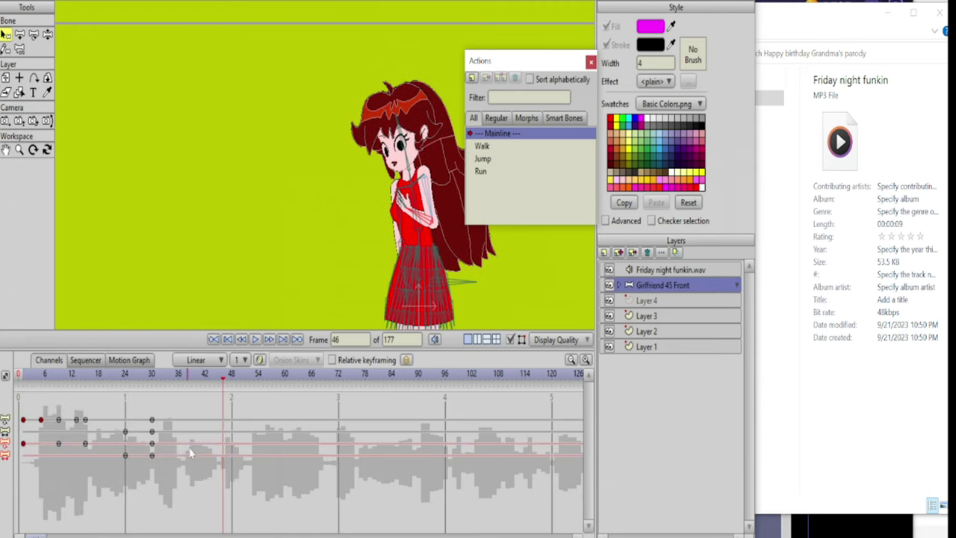
{"action": "key", "text": "ctrl+a"}
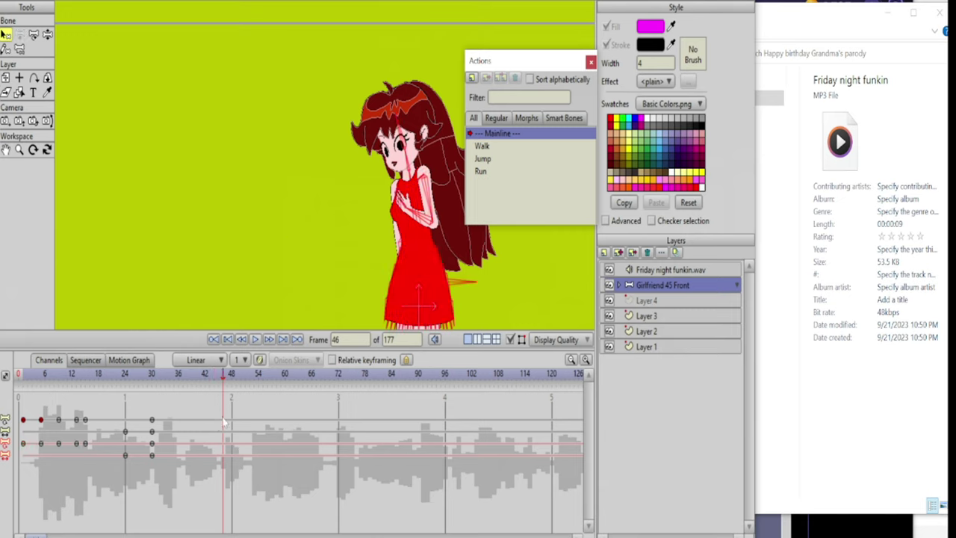
{"action": "right_click", "coordinate": [223, 424]}
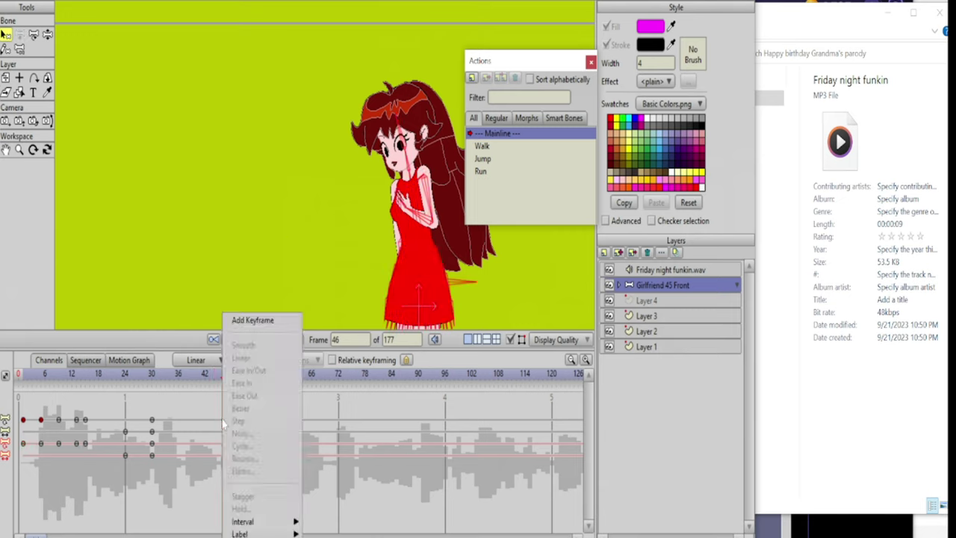
{"action": "left_click", "coordinate": [244, 322]}
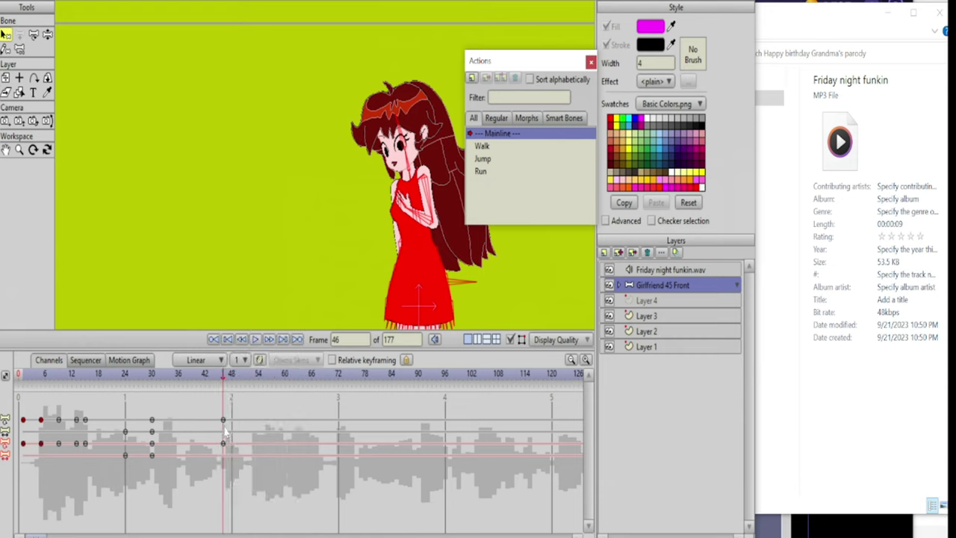
{"action": "right_click", "coordinate": [225, 431]}
{"action": "left_click", "coordinate": [249, 322]}
- At frame 52, straighten the torso and raise the far arm so its hand reaches the magenta rectangle's lower corner
{"action": "left_click_drag", "start_coordinate": [375, 191], "coordinate": [235, 399]}
{"action": "left_click_drag", "start_coordinate": [268, 340], "coordinate": [314, 121]}
{"action": "left_click_drag", "start_coordinate": [237, 381], "coordinate": [249, 377]}
{"action": "left_click", "coordinate": [47, 36]}
{"action": "left_click_drag", "start_coordinate": [307, 190], "coordinate": [321, 177]}
{"action": "left_click_drag", "start_coordinate": [290, 250], "coordinate": [211, 112]}
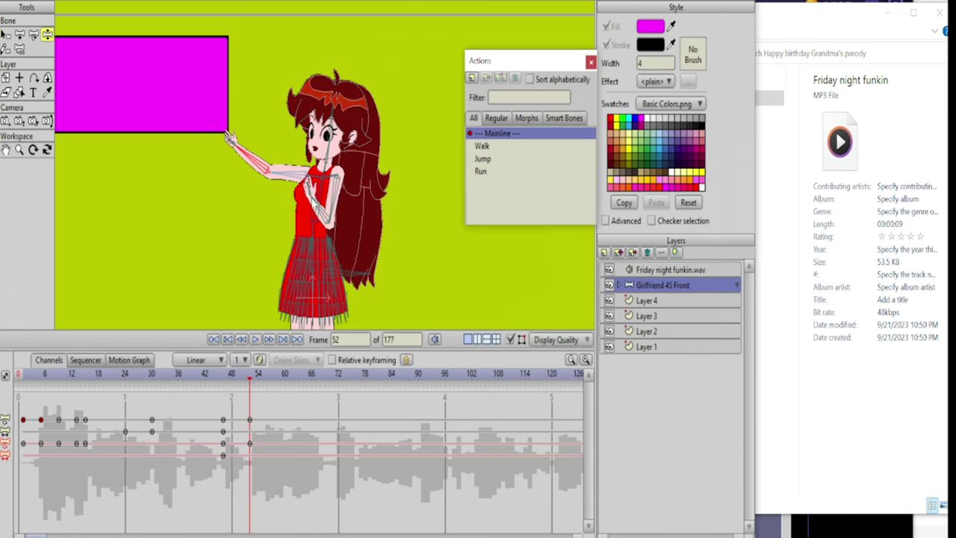
- At frame 52, lower the front arm to the character's side and lengthen its forearm with the Transform Bone tool
{"action": "left_click_drag", "start_coordinate": [323, 180], "coordinate": [352, 241]}
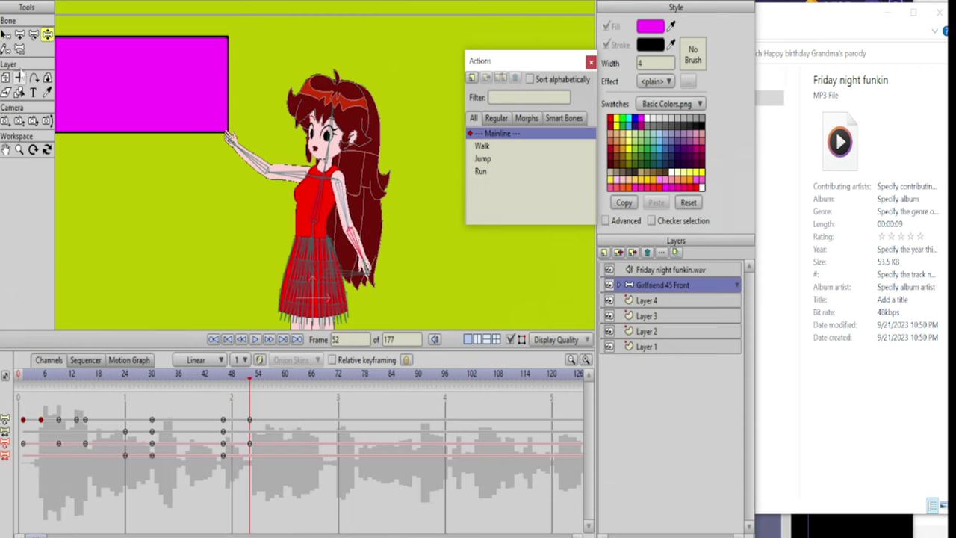
{"action": "left_click", "coordinate": [33, 34]}
{"action": "left_click_drag", "start_coordinate": [362, 259], "coordinate": [371, 272]}
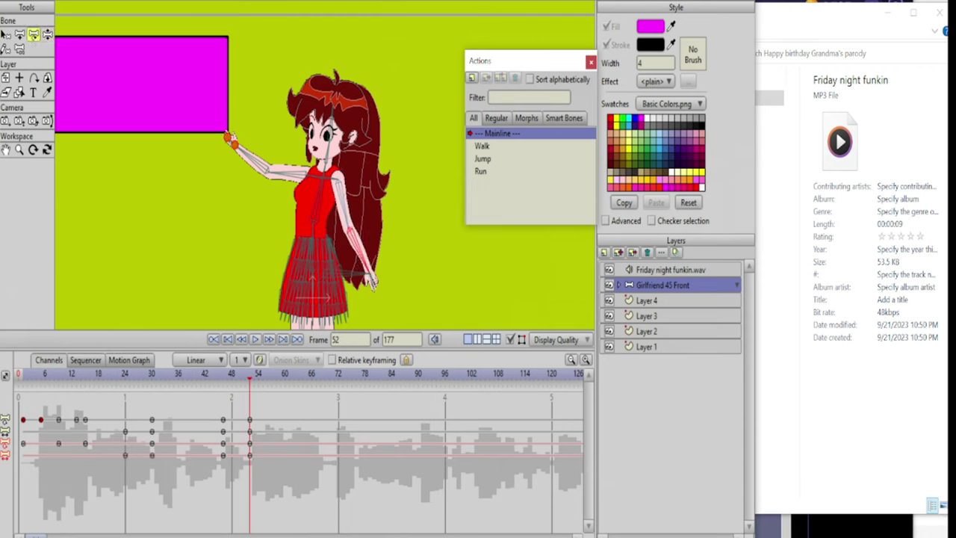
- Add keyframes for all bones at frame 81 to hold the pointing pose
{"action": "left_click_drag", "start_coordinate": [138, 375], "coordinate": [380, 350]}
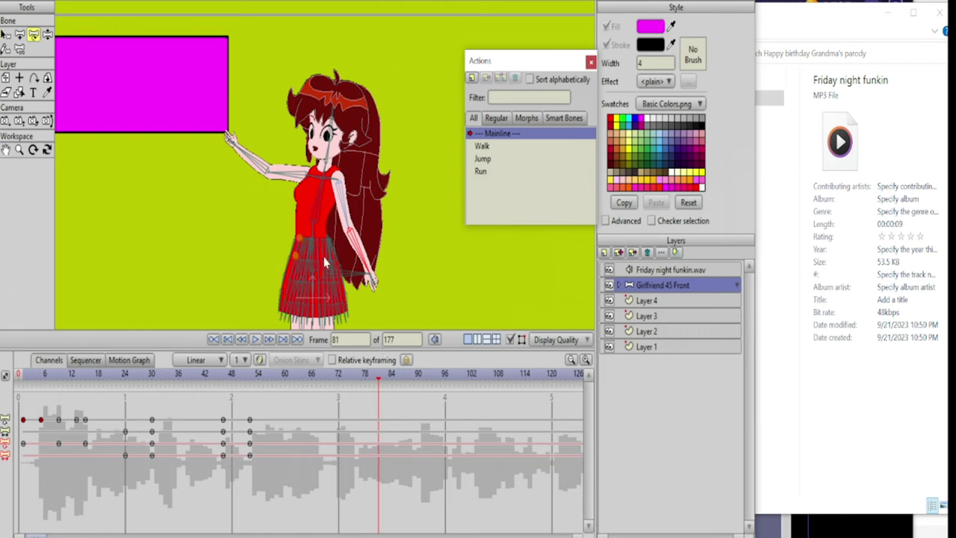
{"action": "right_click", "coordinate": [377, 425]}
{"action": "left_click", "coordinate": [399, 321]}
{"action": "left_click_drag", "start_coordinate": [375, 420], "coordinate": [378, 421]}
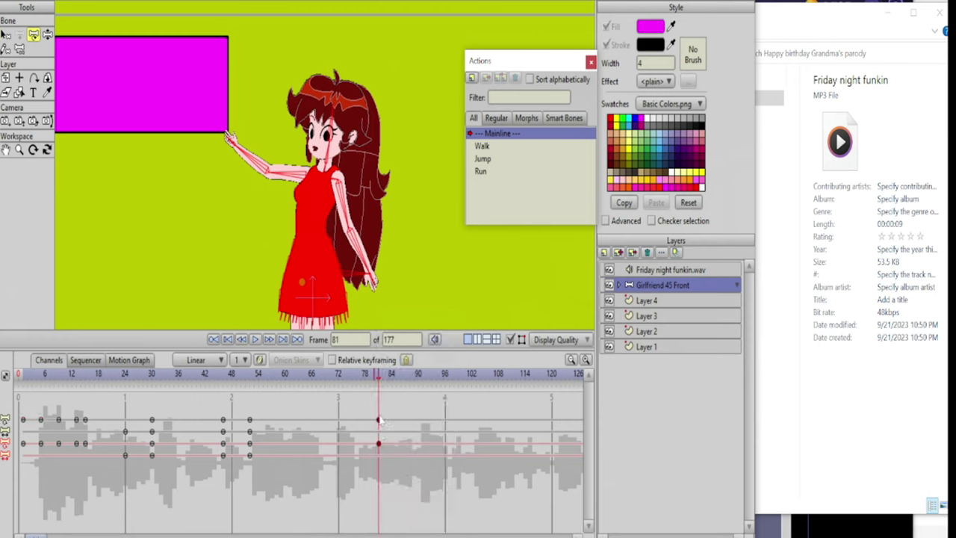
{"action": "right_click", "coordinate": [379, 437]}
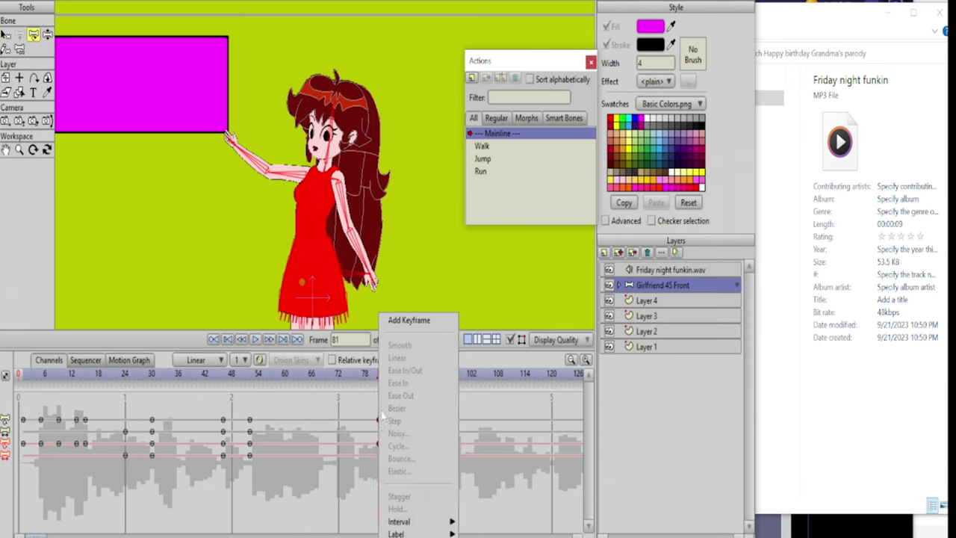
{"action": "left_click", "coordinate": [397, 320]}
- At frame 89, reset all bones so both arms hang at the character's sides
{"action": "left_click_drag", "start_coordinate": [313, 375], "coordinate": [379, 393]}
{"action": "scroll", "coordinate": [396, 291], "scroll_direction": "up", "scroll_amount": 5}
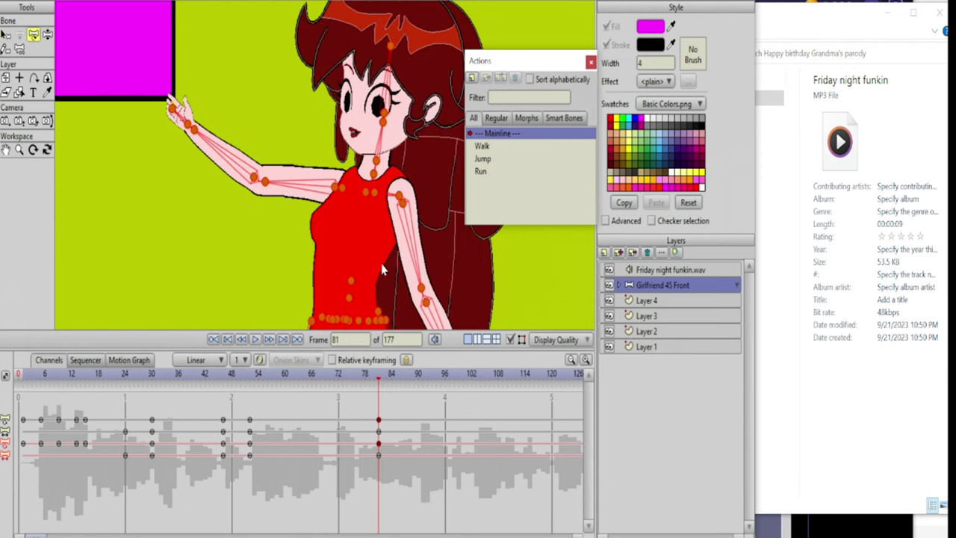
{"action": "scroll", "coordinate": [392, 258], "scroll_direction": "down", "scroll_amount": 2}
{"action": "scroll", "coordinate": [389, 256], "scroll_direction": "up", "scroll_amount": 4}
{"action": "scroll", "coordinate": [358, 247], "scroll_direction": "down", "scroll_amount": 3}
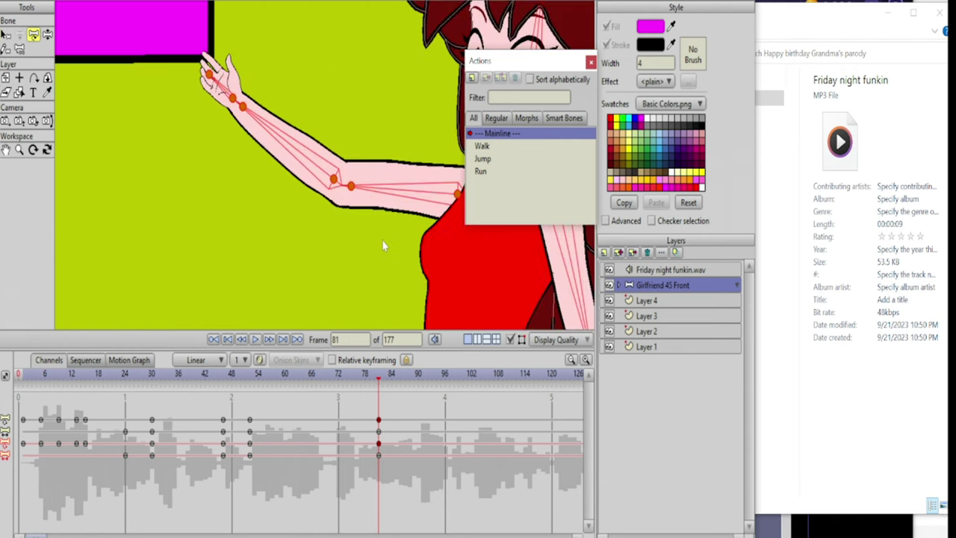
{"action": "left_click_drag", "start_coordinate": [193, 381], "coordinate": [418, 379]}
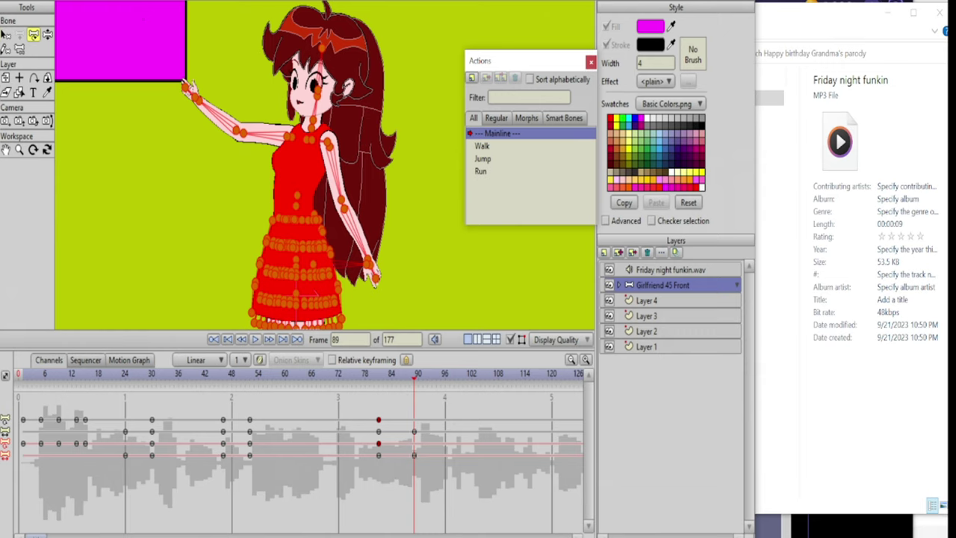
{"action": "left_click", "coordinate": [444, 0]}
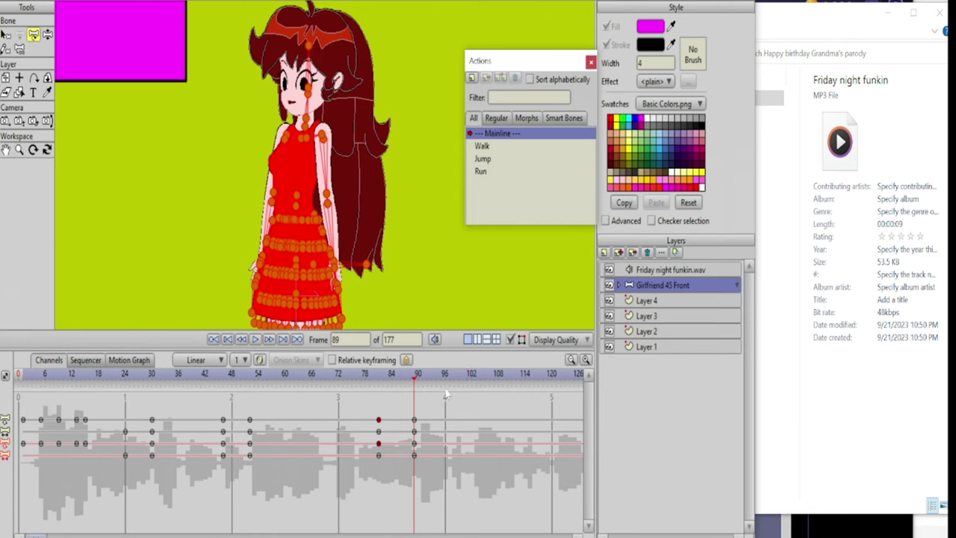
- At frame 89, hold the far forearm out in front of the waist and slightly adjust the front arm and head
{"action": "left_click", "coordinate": [47, 35]}
{"action": "left_click_drag", "start_coordinate": [273, 222], "coordinate": [245, 185]}
{"action": "mouse_move", "coordinate": [315, 171]}
{"action": "left_mouse_down"}
{"action": "mouse_move", "coordinate": [299, 165]}
{"action": "mouse_move", "coordinate": [317, 173]}
{"action": "left_mouse_up"}
{"action": "left_click_drag", "start_coordinate": [328, 207], "coordinate": [322, 210]}
{"action": "left_click_drag", "start_coordinate": [315, 185], "coordinate": [313, 186]}
{"action": "mouse_move", "coordinate": [263, 37]}
{"action": "left_mouse_down"}
{"action": "mouse_move", "coordinate": [274, 25]}
{"action": "mouse_move", "coordinate": [267, 47]}
{"action": "left_mouse_up"}
- Make Layer 4 with the magenta rectangle invisible at frame 81
{"action": "left_click_drag", "start_coordinate": [322, 376], "coordinate": [378, 377]}
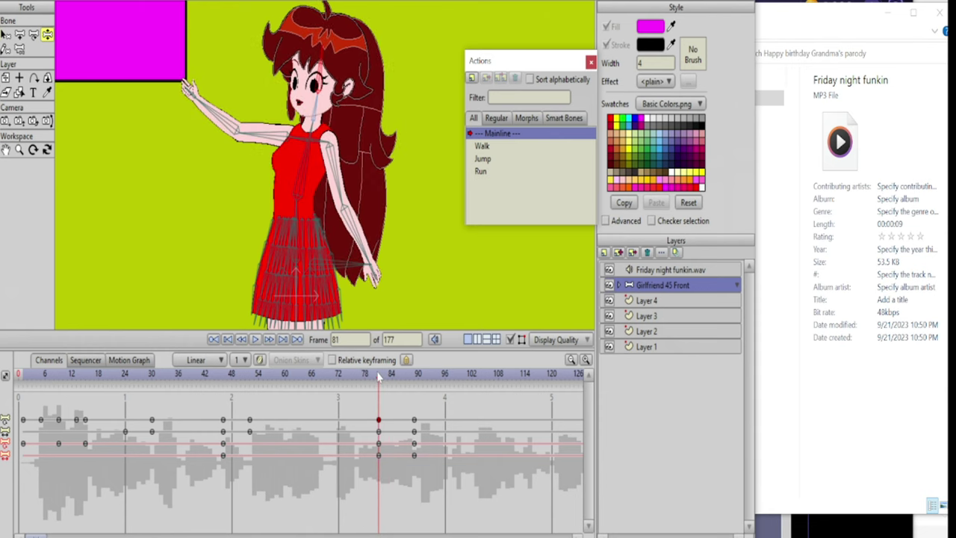
{"action": "double_click", "coordinate": [644, 302]}
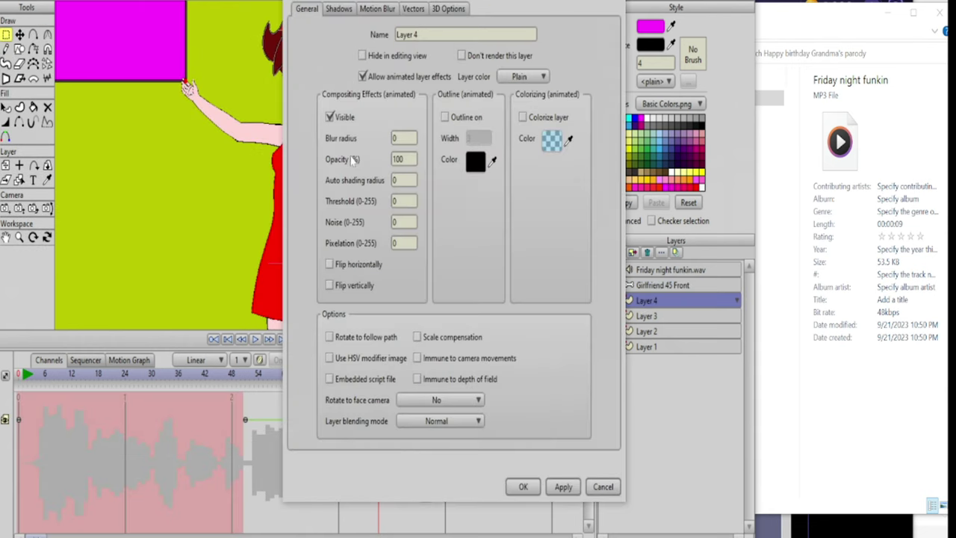
{"action": "left_click", "coordinate": [330, 116]}
{"action": "left_click", "coordinate": [563, 487]}
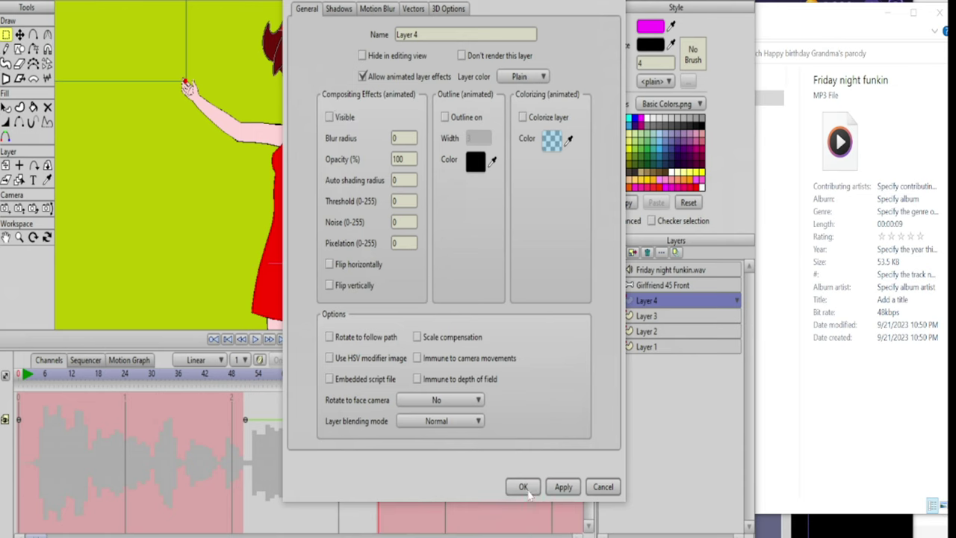
{"action": "left_click", "coordinate": [523, 487]}
- Play the animation from the start to review the arm gestures and the rectangle's timing
{"action": "left_click", "coordinate": [22, 377]}
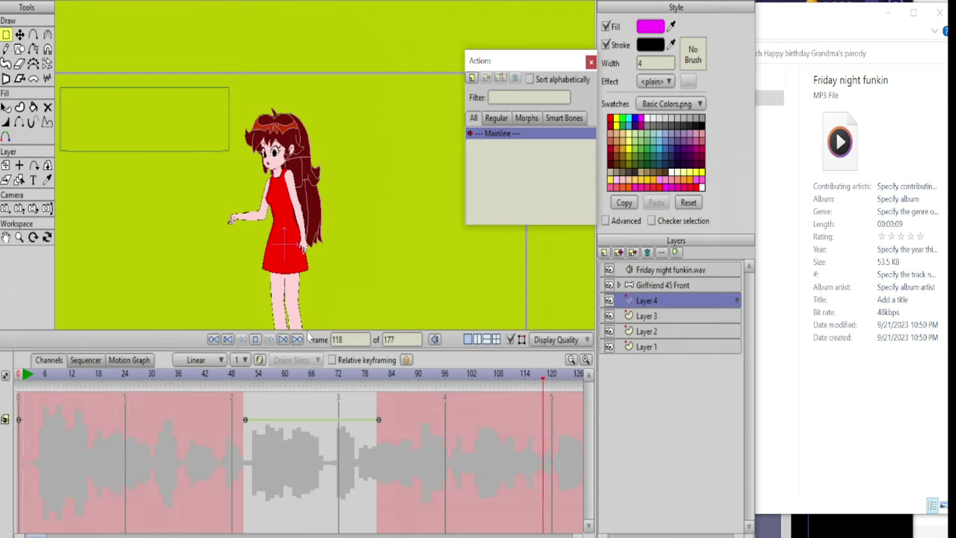
{"action": "key", "text": "space"}
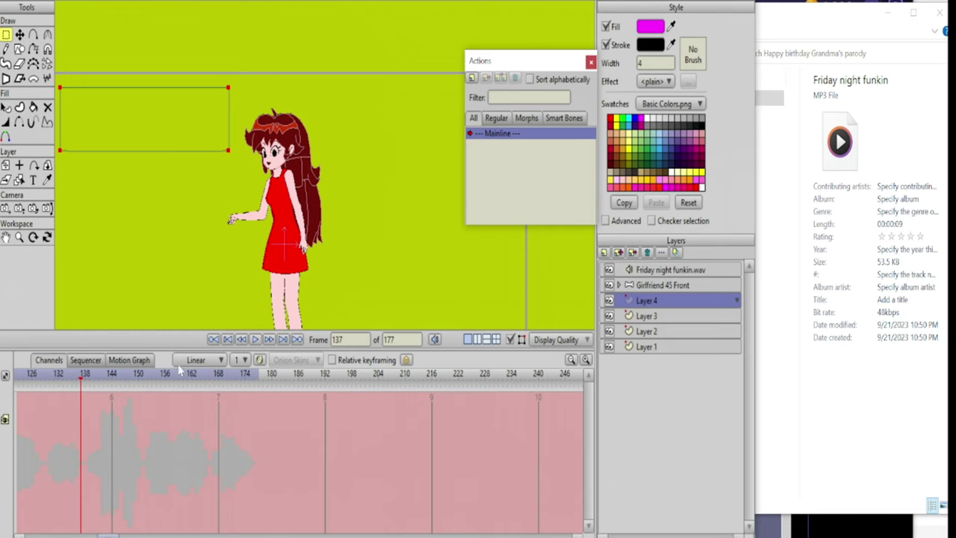
{"action": "left_click_drag", "start_coordinate": [110, 279], "coordinate": [96, 194]}
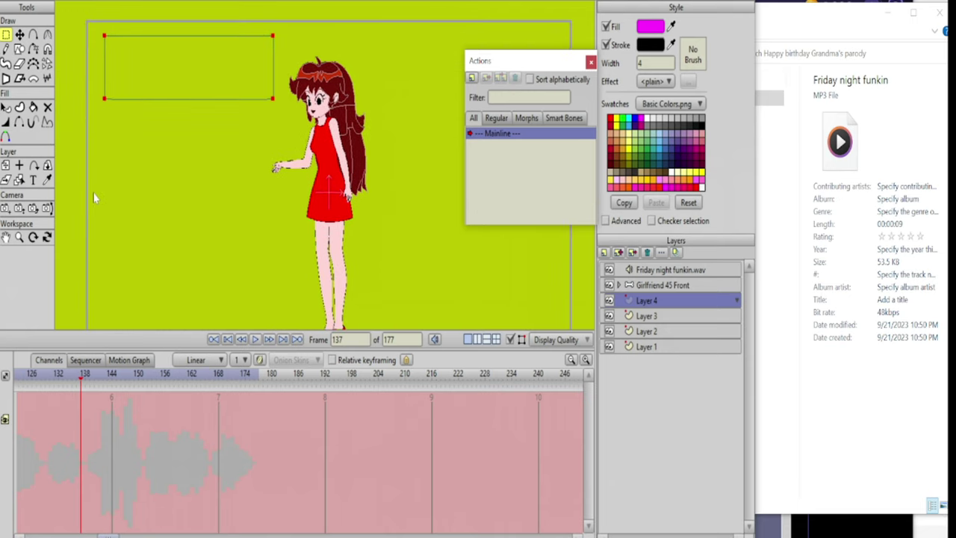
- Make Layer 4 with the magenta rectangle visible at frame 137
{"action": "left_click_drag", "start_coordinate": [180, 308], "coordinate": [240, 321]}
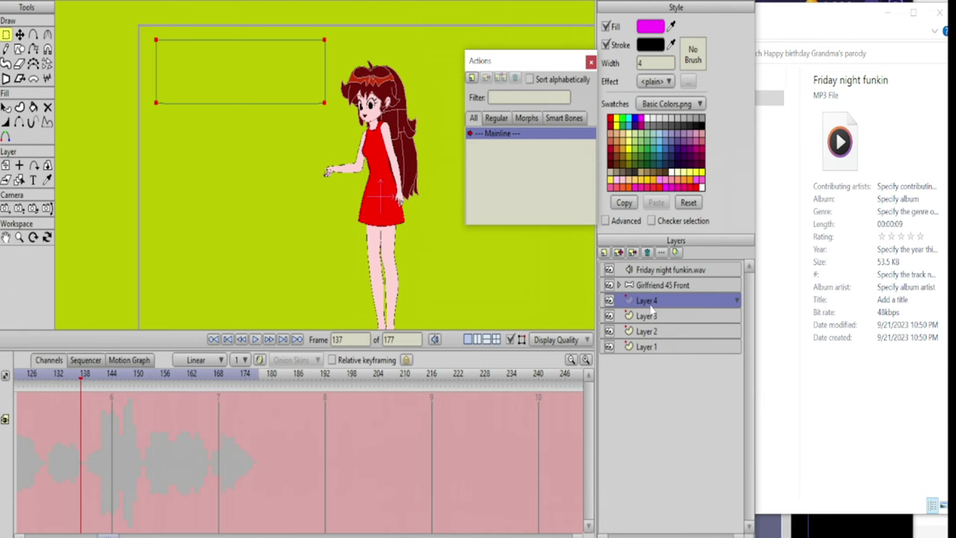
{"action": "double_click", "coordinate": [648, 302]}
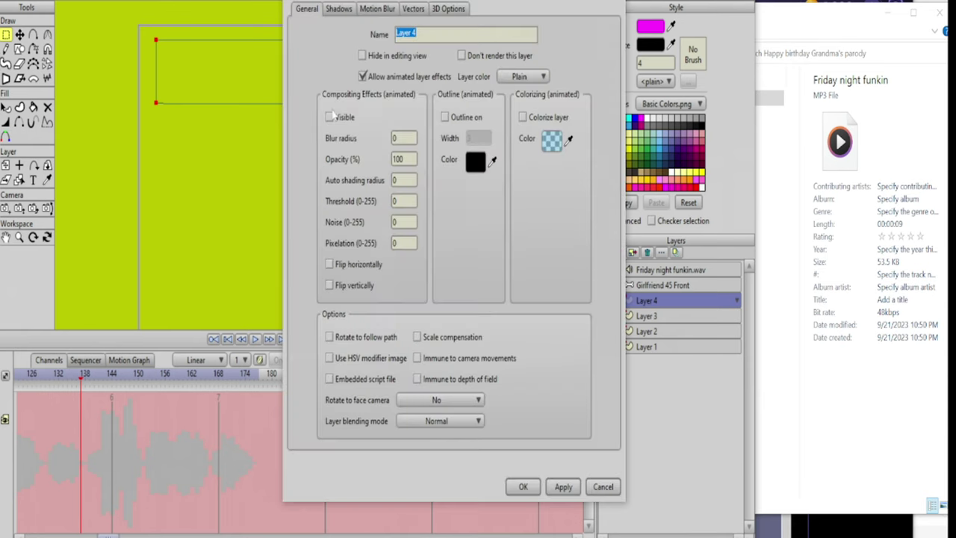
{"action": "left_click", "coordinate": [562, 486]}
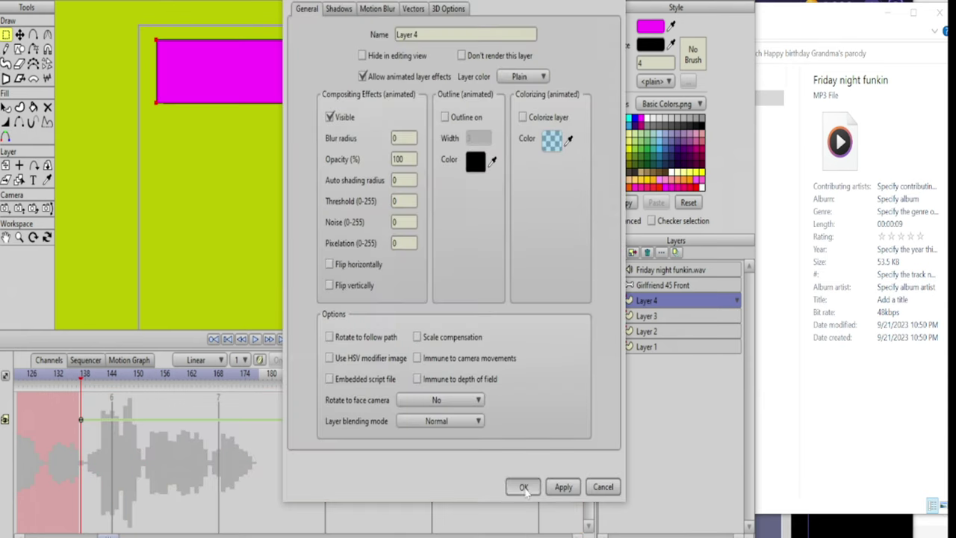
{"action": "left_click", "coordinate": [523, 486]}
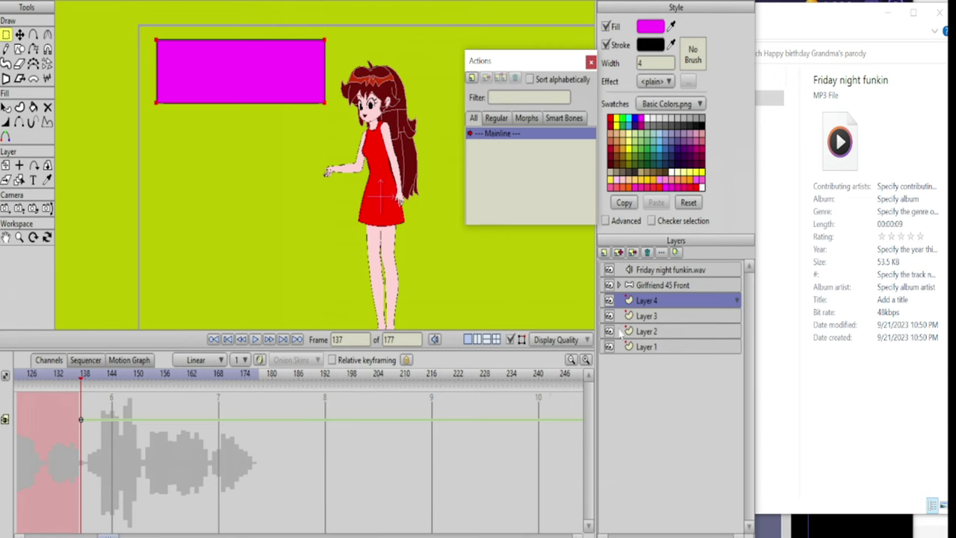
- Copy the Girlfriend 45 Front layer's pose keyframes from frame 89 to frame 137
{"action": "left_click", "coordinate": [643, 287]}
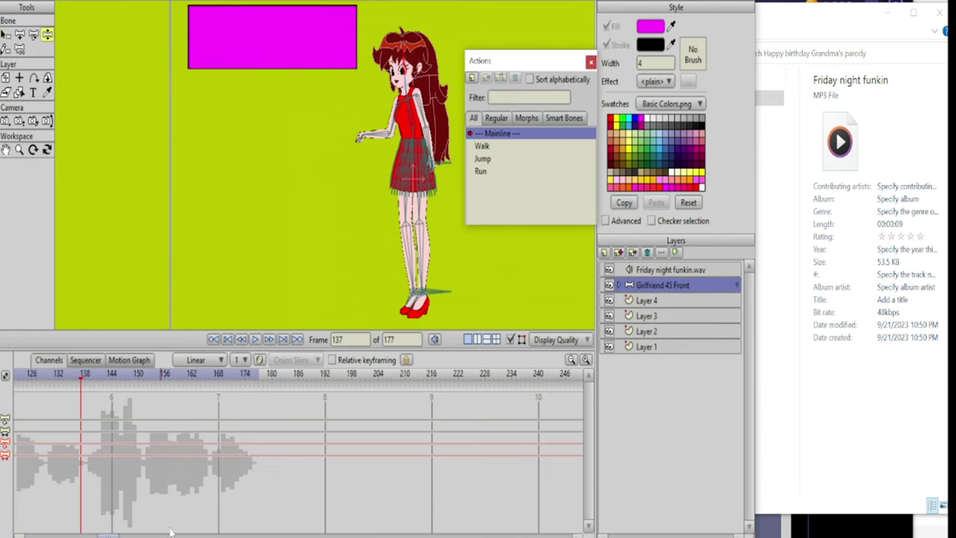
{"action": "left_click_drag", "start_coordinate": [109, 535], "coordinate": [69, 536]}
{"action": "left_click_drag", "start_coordinate": [212, 493], "coordinate": [135, 370]}
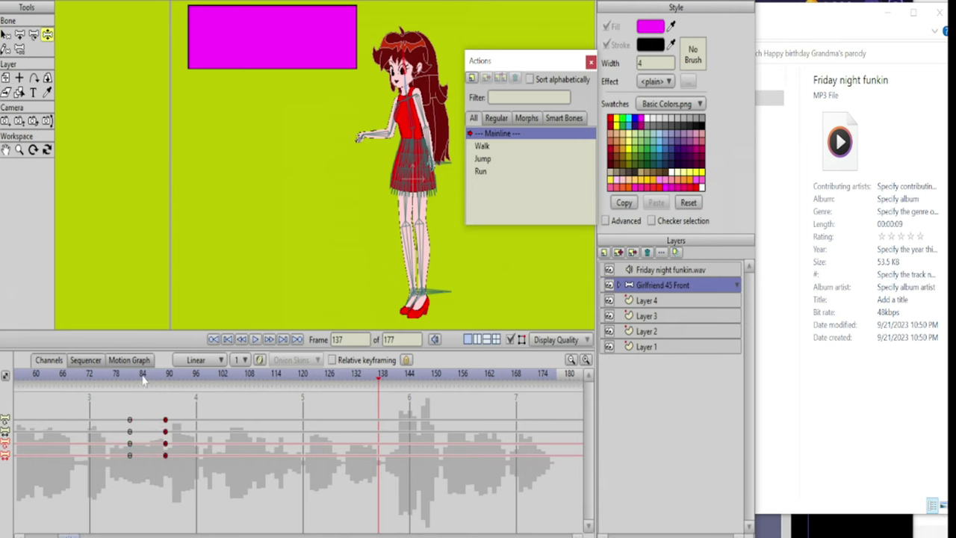
{"action": "key", "text": "ctrl+v"}
- Copy the character's pointing-pose keyframes from frame 81 to frame 146
{"action": "left_click", "coordinate": [419, 373]}
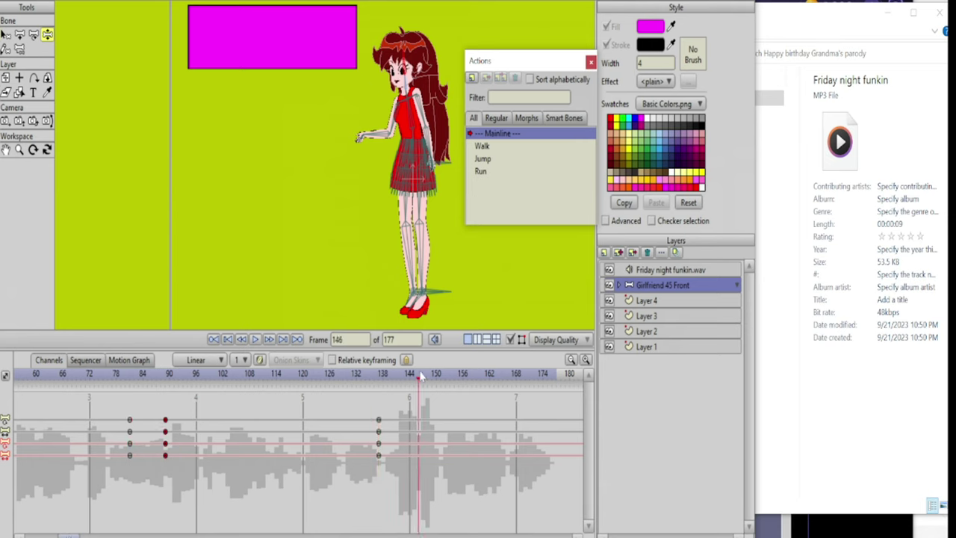
{"action": "left_click_drag", "start_coordinate": [153, 485], "coordinate": [111, 394]}
{"action": "key", "text": "ctrl+c"}
{"action": "key", "text": "ctrl+v"}
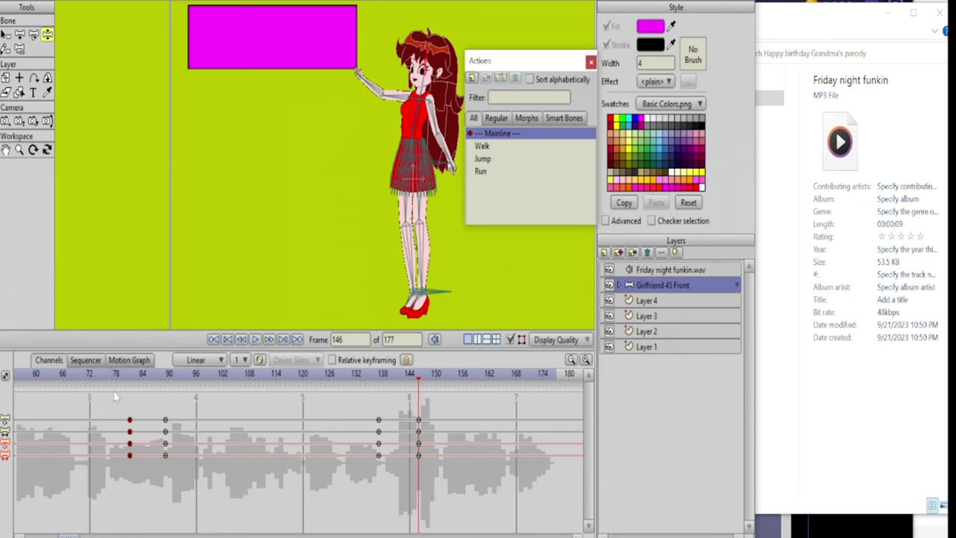
- Play the animation through to frame 177 to review the second pointing gesture, and return to the start
{"action": "left_click_drag", "start_coordinate": [321, 301], "coordinate": [309, 314]}
{"action": "key", "text": "space"}
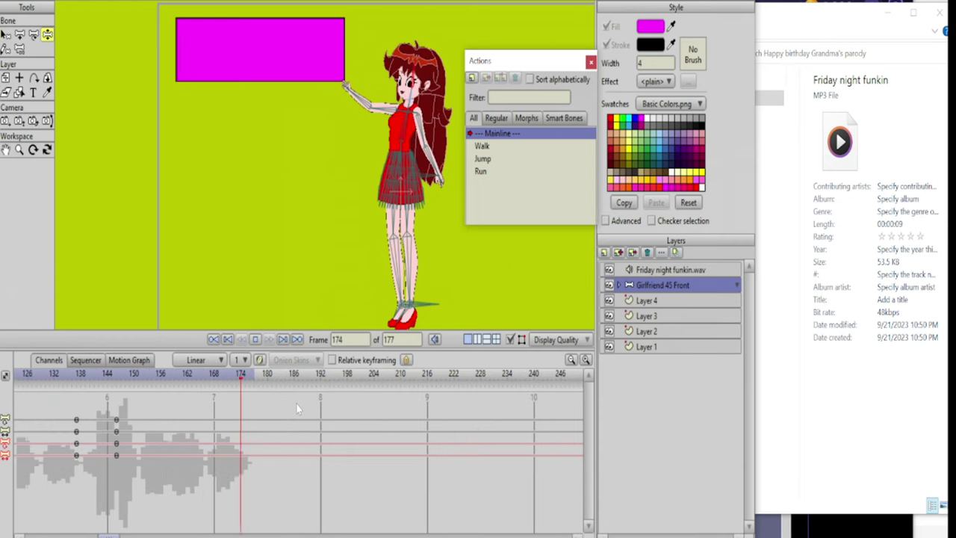
{"action": "scroll", "coordinate": [319, 203], "scroll_direction": "up", "scroll_amount": 3}
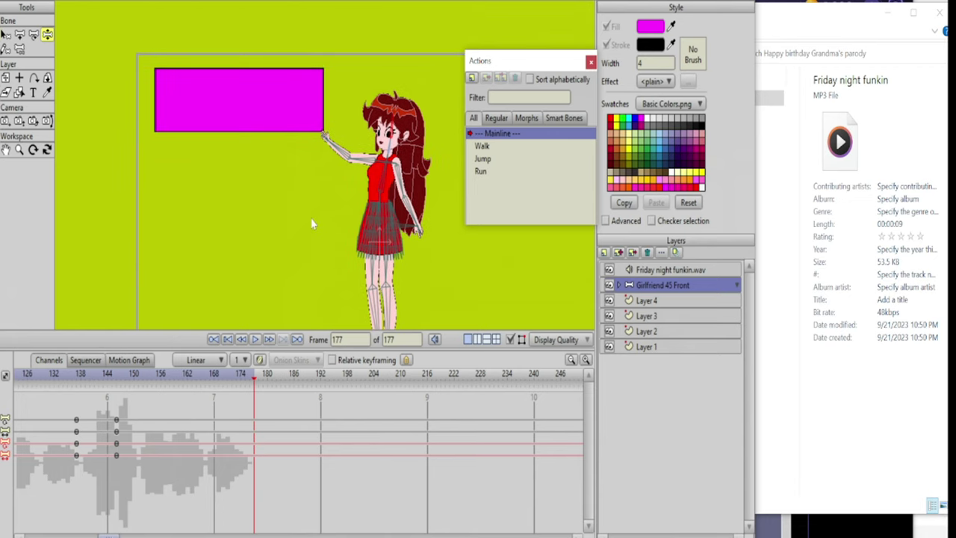
{"action": "scroll", "coordinate": [284, 187], "scroll_direction": "down", "scroll_amount": 4}
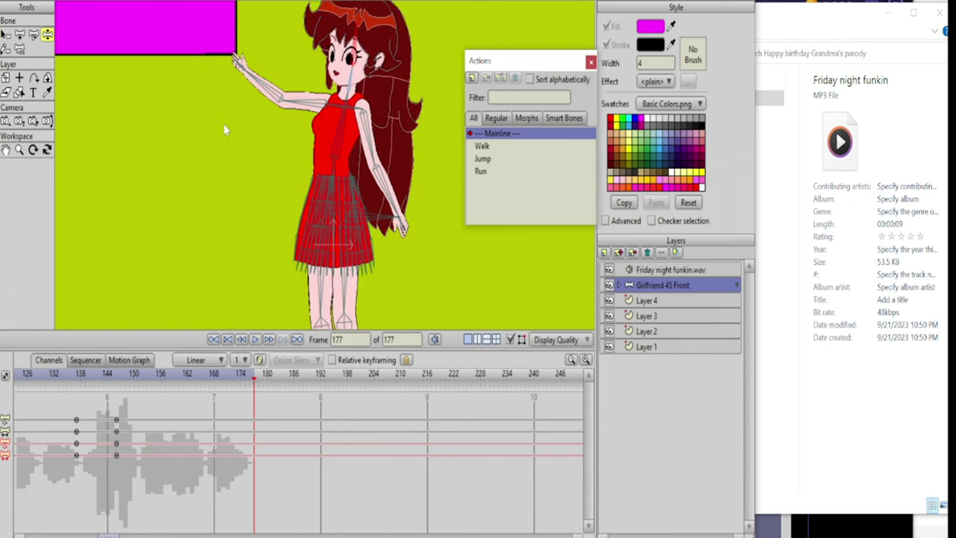
{"action": "left_click_drag", "start_coordinate": [258, 170], "coordinate": [231, 152]}
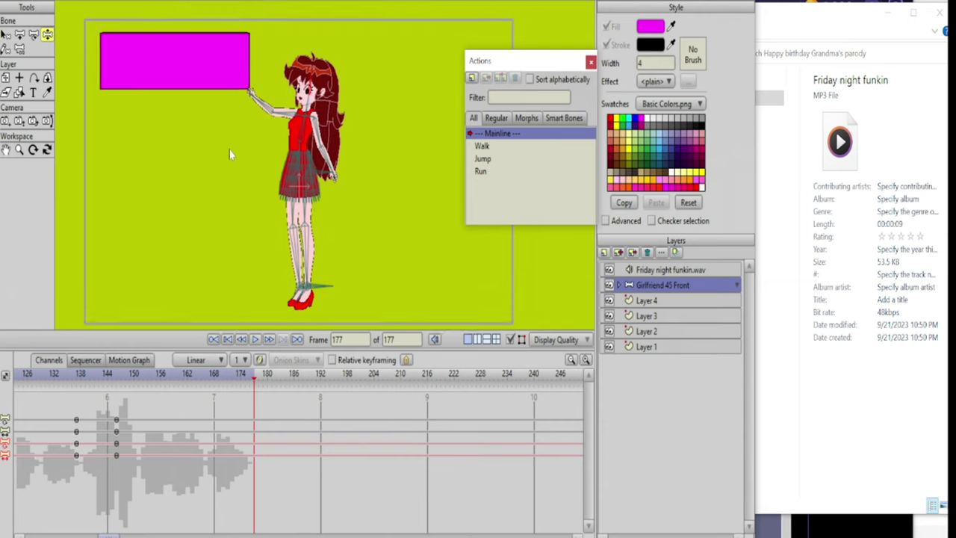
{"action": "left_click", "coordinate": [228, 339]}
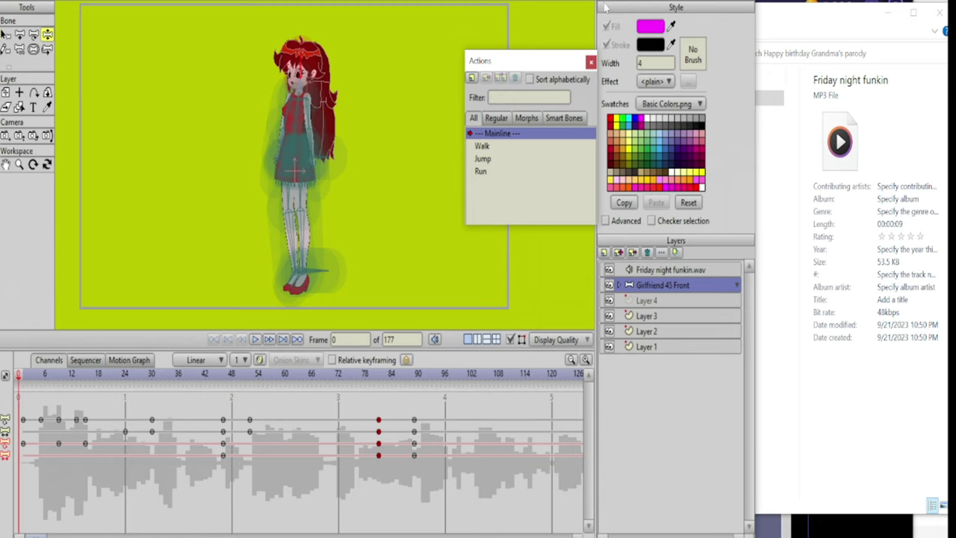
- Open the content library and browse the Backgrounds folder of its Scenes category
{"action": "key", "text": "ctrl+e"}
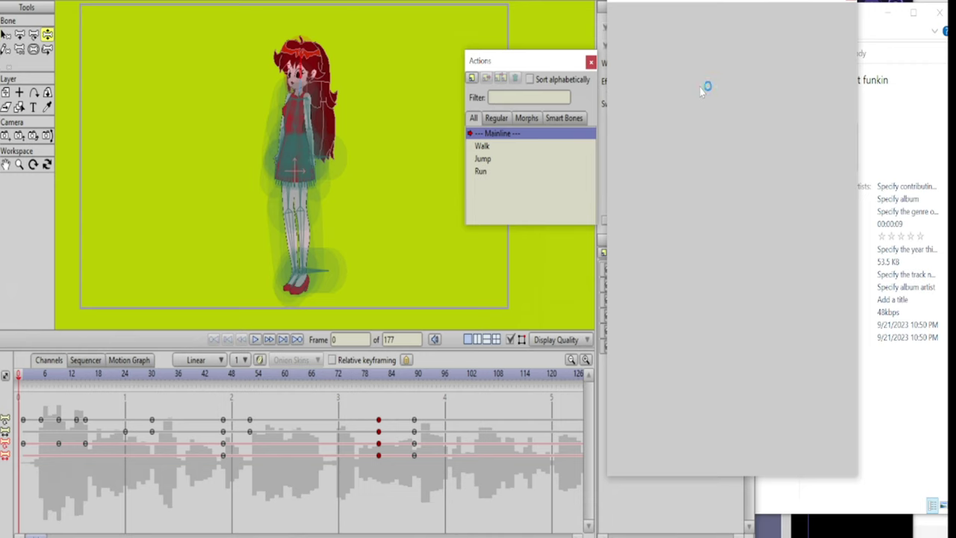
{"action": "left_click_drag", "start_coordinate": [736, 1], "coordinate": [701, 0]}
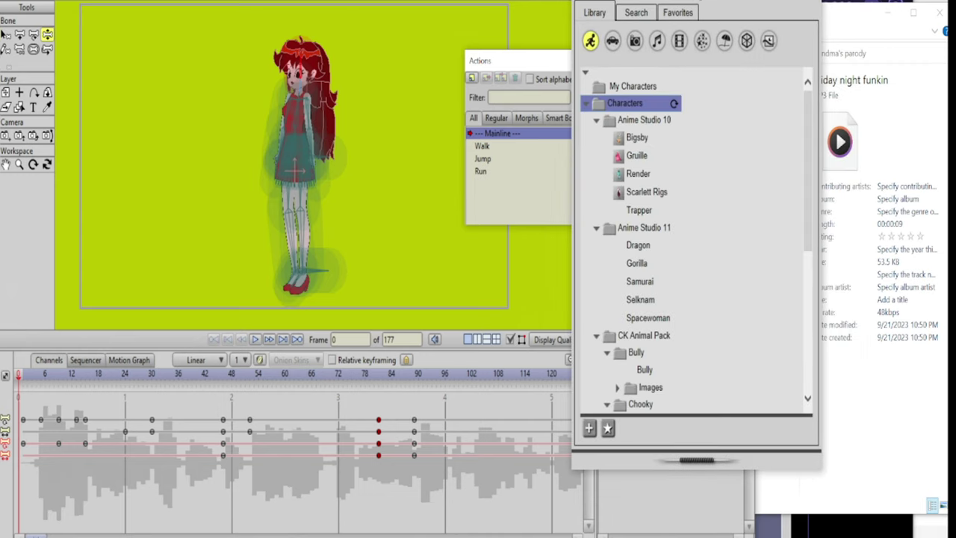
{"action": "left_click", "coordinate": [732, 34]}
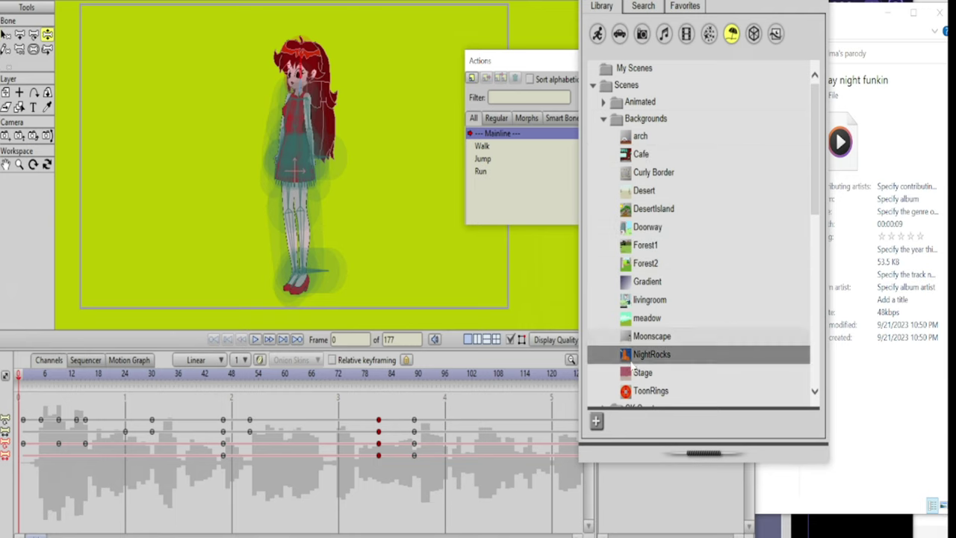
{"action": "scroll", "coordinate": [650, 358], "scroll_direction": "down", "scroll_amount": 3}
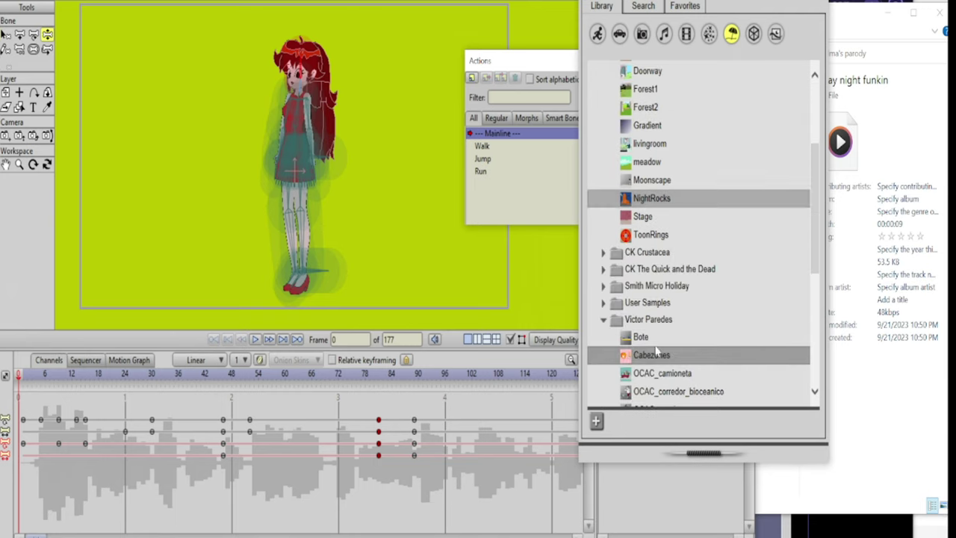
- Preview the ToonRings, NightRocks and meadow backgrounds without inserting them
{"action": "left_click", "coordinate": [665, 236]}
{"action": "double_click", "coordinate": [663, 237]}
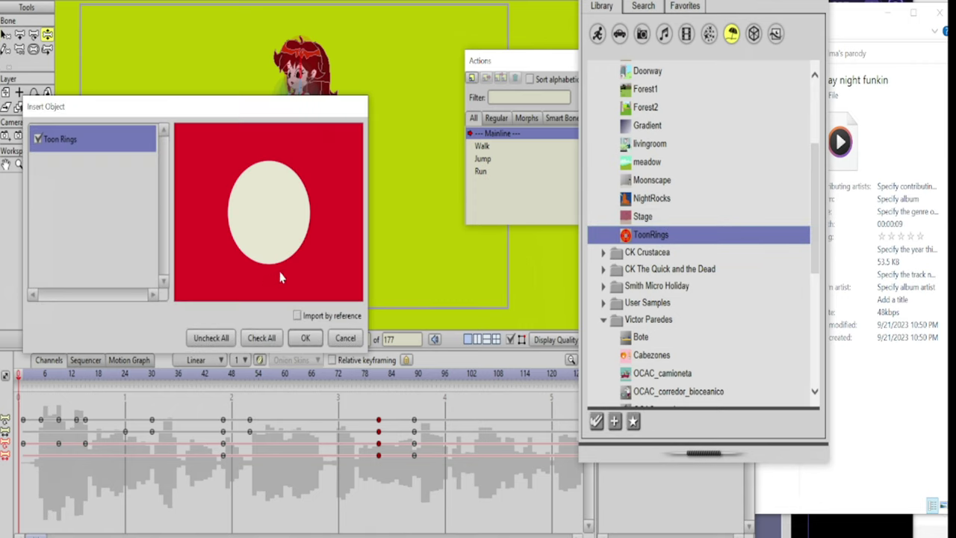
{"action": "left_click", "coordinate": [346, 339]}
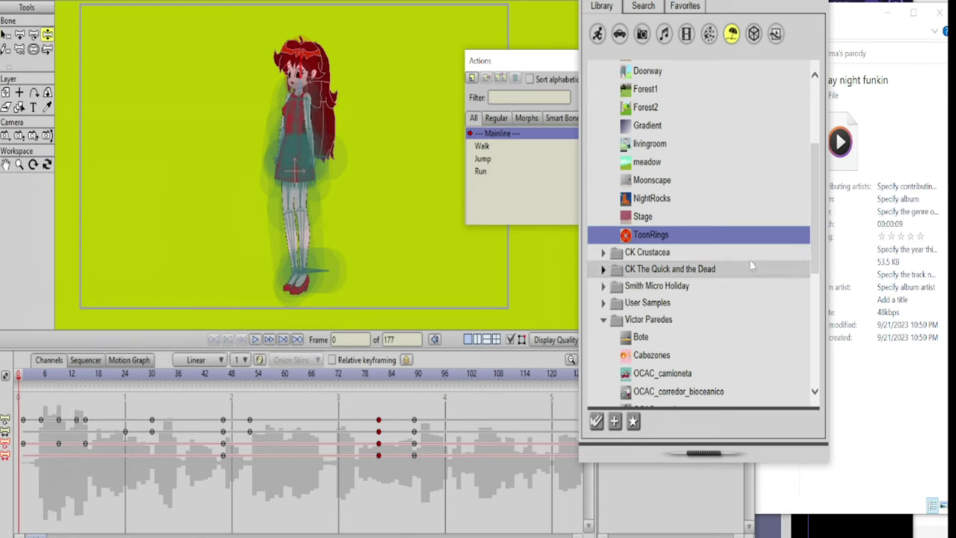
{"action": "double_click", "coordinate": [652, 200]}
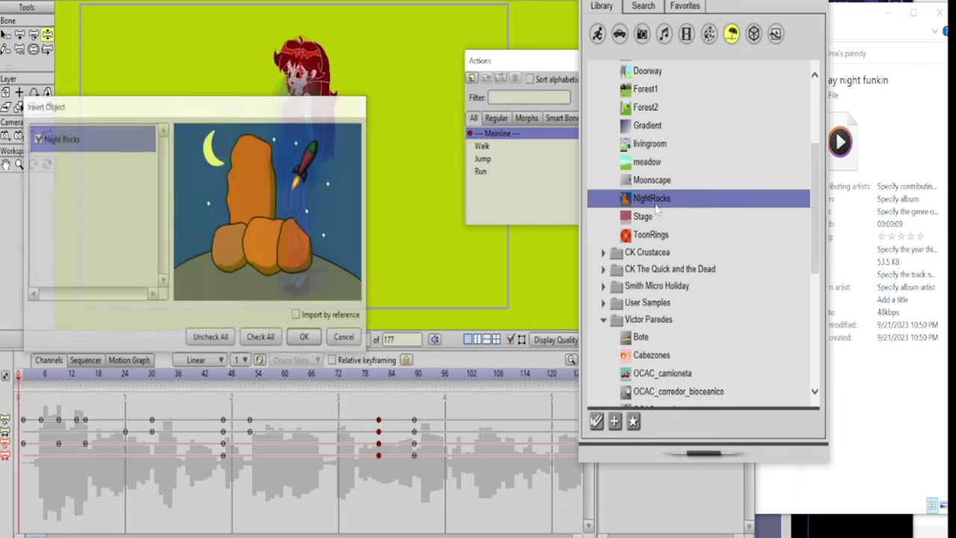
{"action": "left_click", "coordinate": [345, 338]}
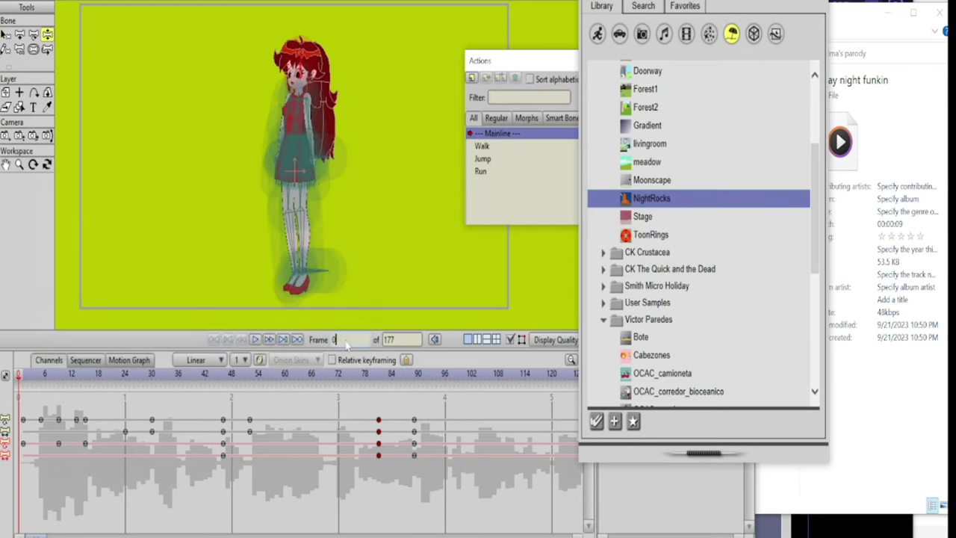
{"action": "double_click", "coordinate": [646, 161]}
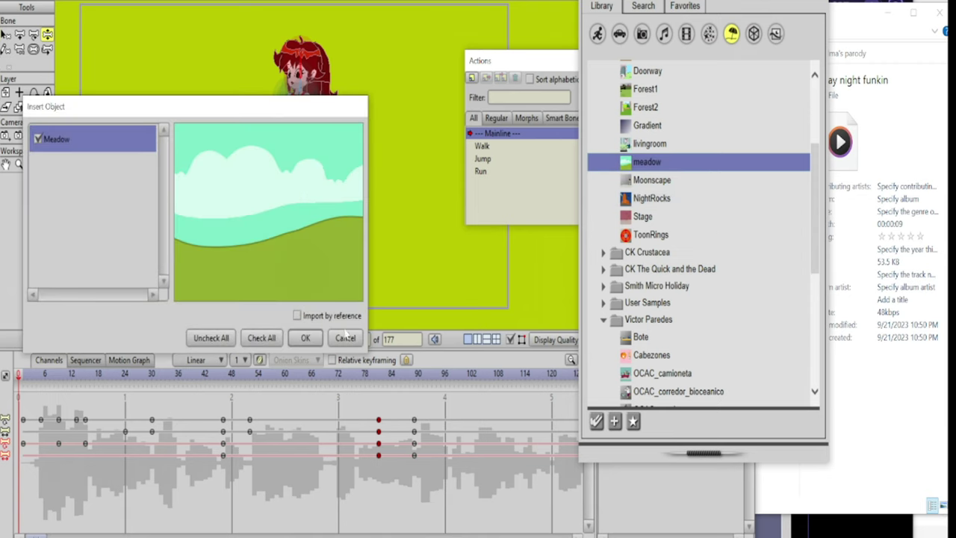
{"action": "left_click", "coordinate": [344, 340]}
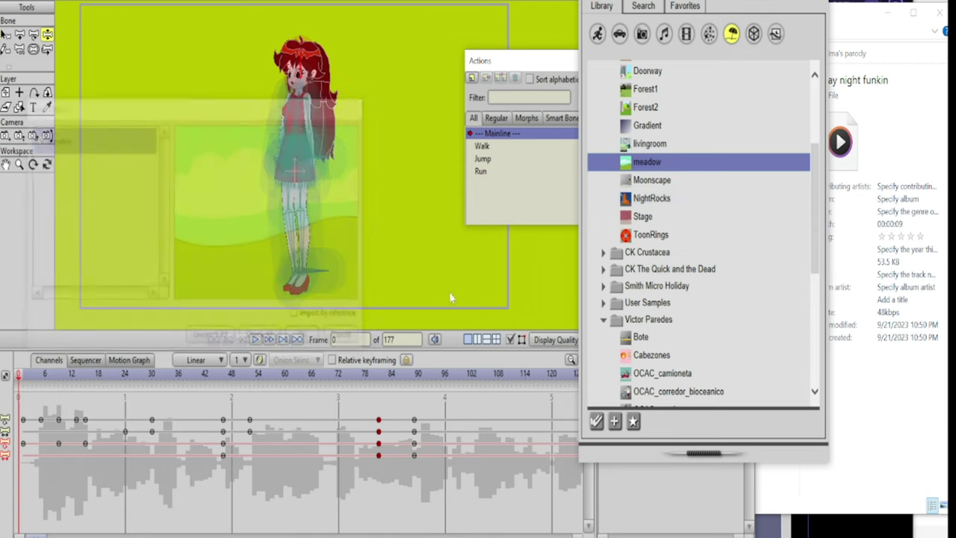
- Insert the Forest 1 background into the scene and close the library
{"action": "double_click", "coordinate": [658, 90]}
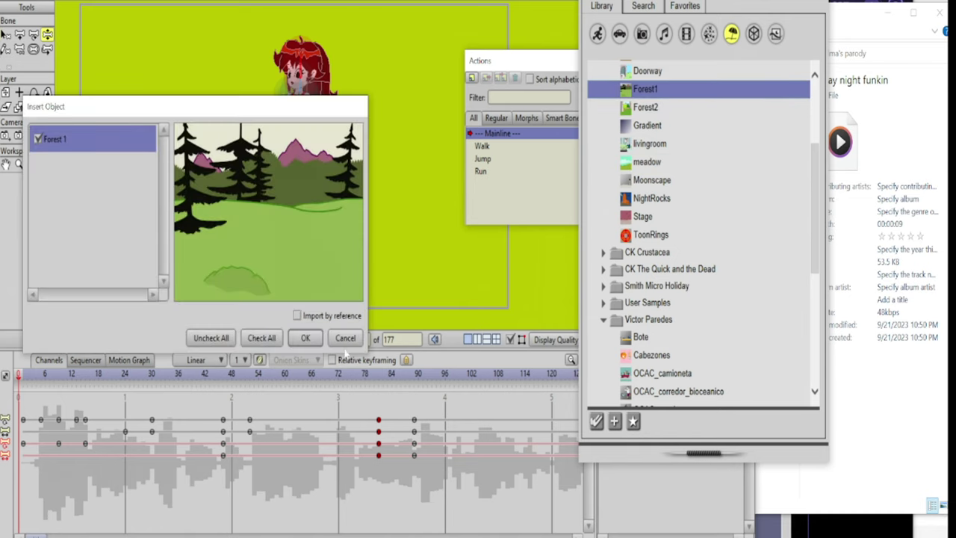
{"action": "left_click", "coordinate": [306, 339]}
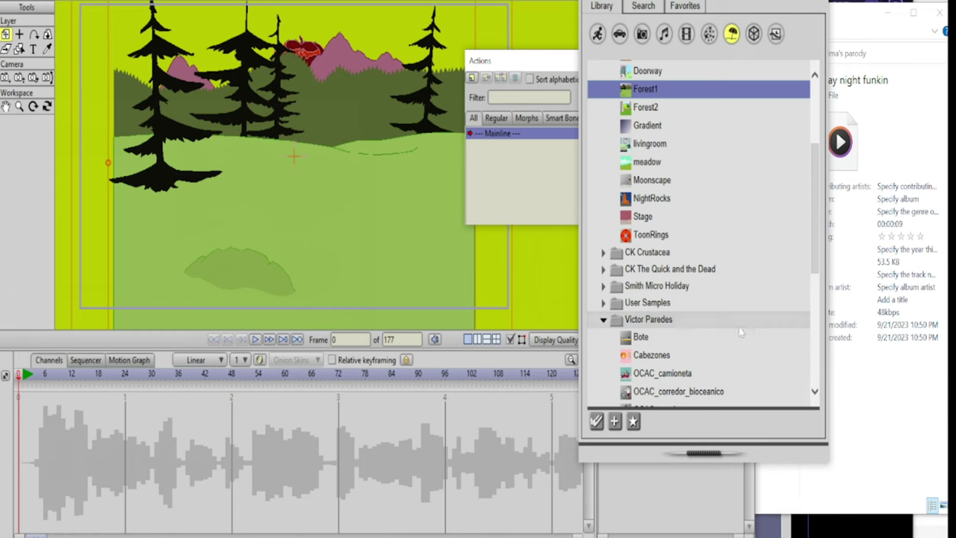
{"action": "left_click", "coordinate": [822, 6]}
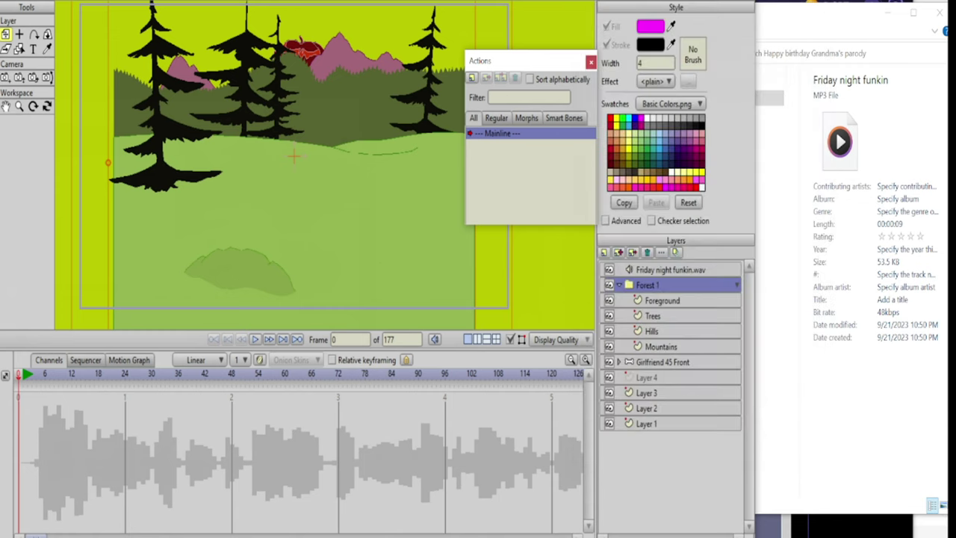
{"action": "scroll", "coordinate": [227, 82], "scroll_direction": "down", "scroll_amount": 4}
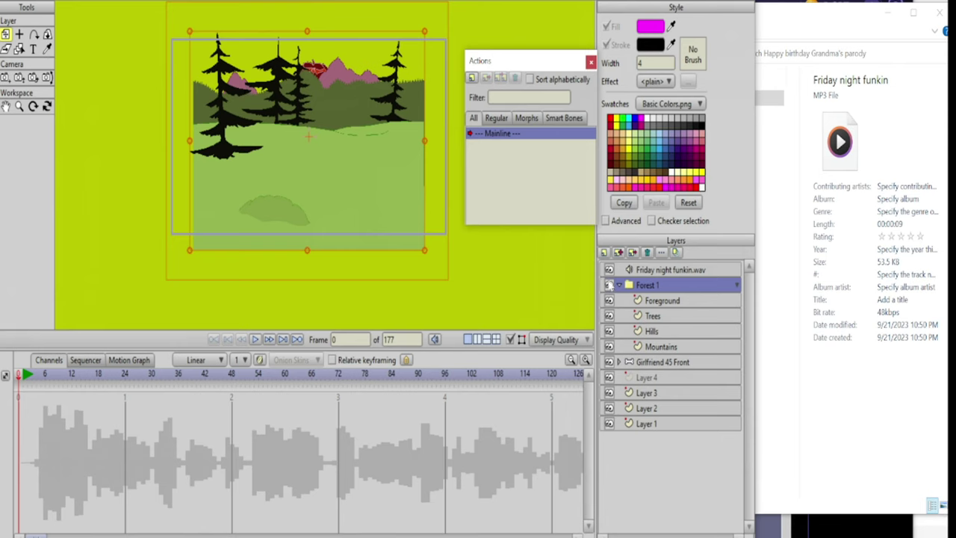
- Move the collapsed Forest 1 group beneath Layer 4, and enlarge and lower it so it spans the frame's width
{"action": "left_click", "coordinate": [618, 285]}
{"action": "left_click_drag", "start_coordinate": [646, 300], "coordinate": [647, 336]}
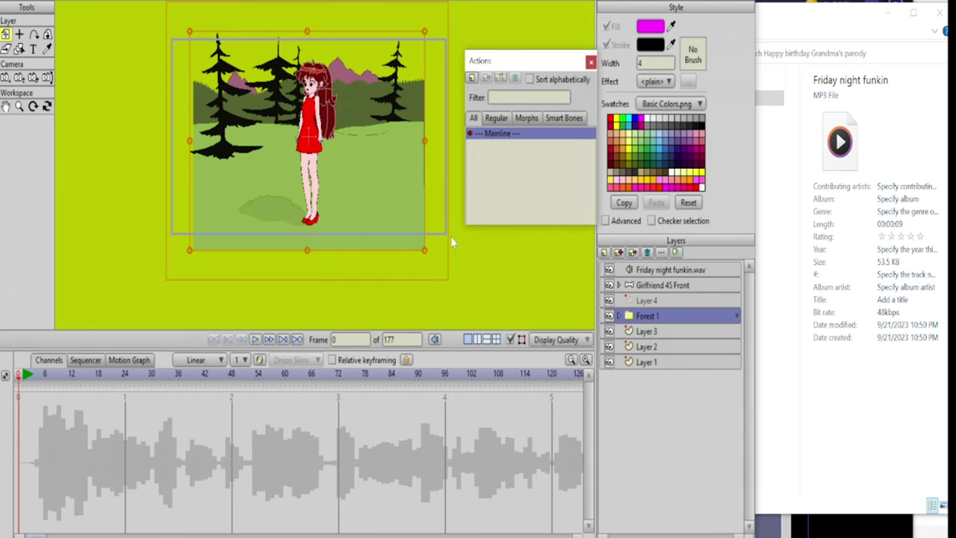
{"action": "left_click_drag", "start_coordinate": [424, 257], "coordinate": [462, 287]}
{"action": "left_click_drag", "start_coordinate": [315, 150], "coordinate": [317, 193]}
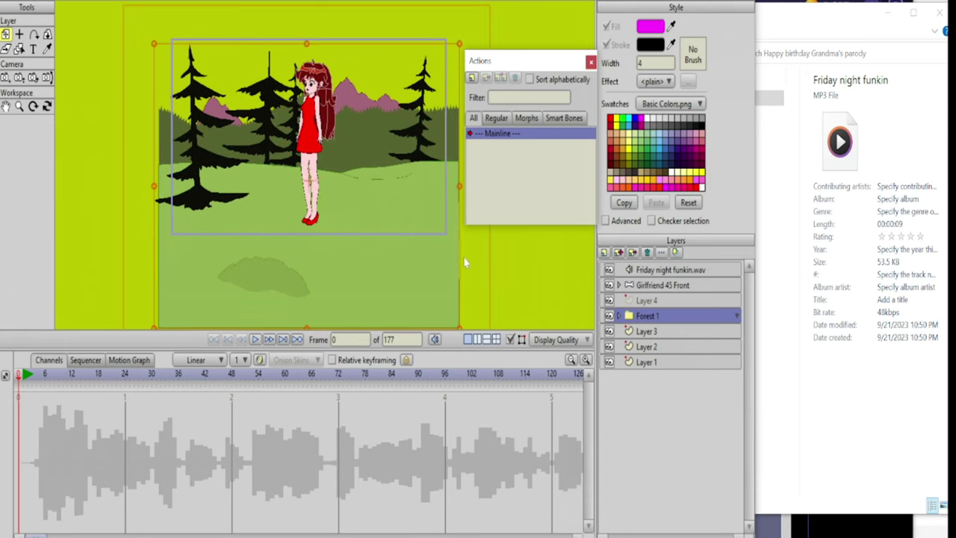
- On Layer 3, draw a large rectangle behind the forest and fill it with cyan as the sky
{"action": "left_click", "coordinate": [646, 331]}
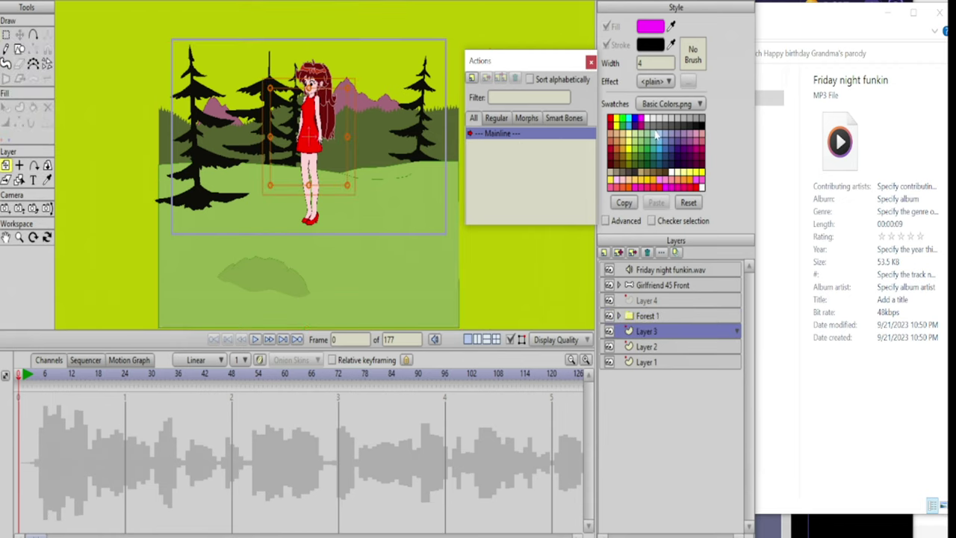
{"action": "left_click", "coordinate": [628, 121]}
{"action": "left_click", "coordinate": [19, 49]}
{"action": "left_click_drag", "start_coordinate": [150, 11], "coordinate": [467, 220]}
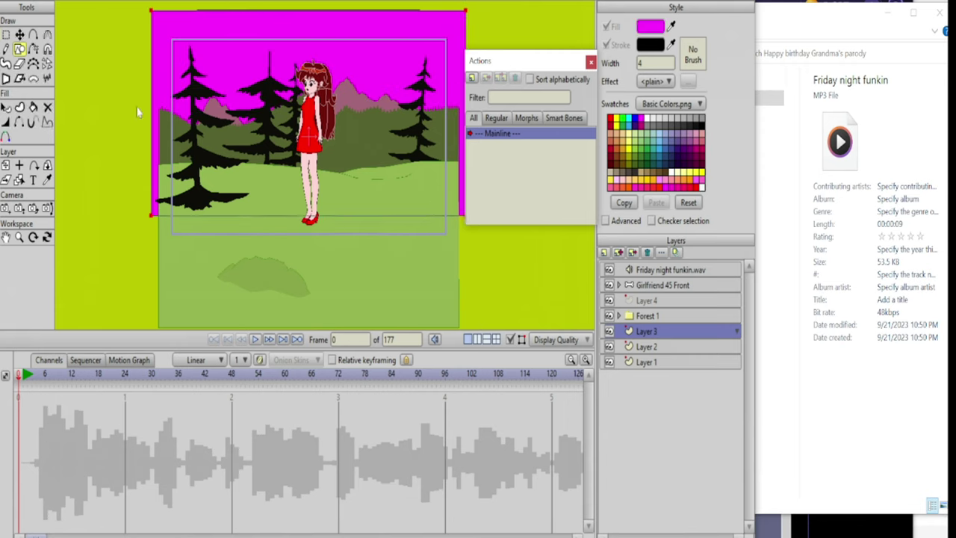
{"action": "left_click", "coordinate": [5, 107]}
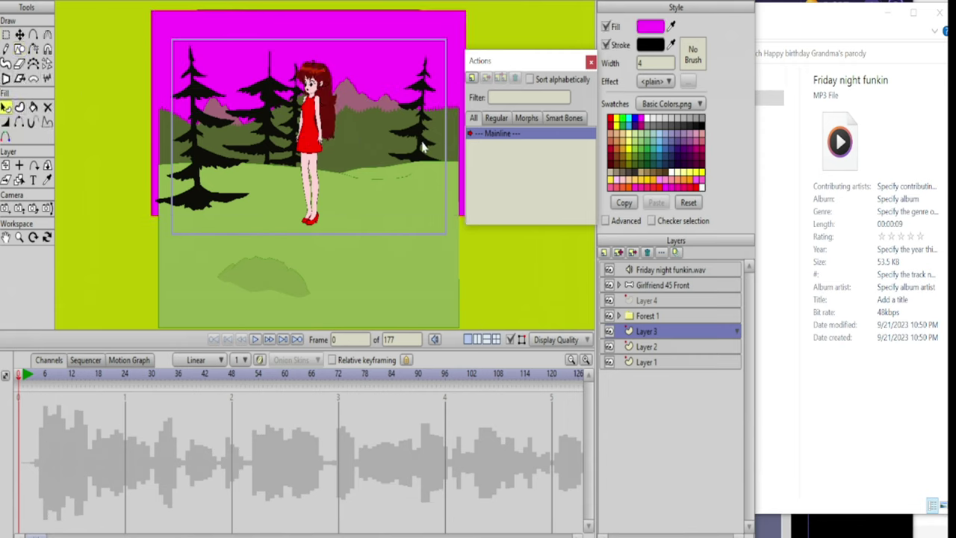
{"action": "left_click", "coordinate": [627, 122]}
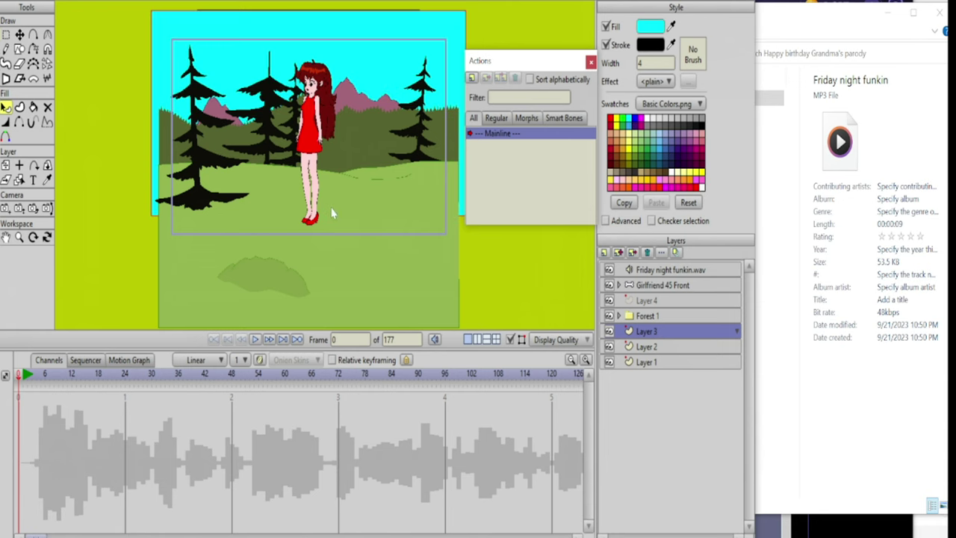
- Play the animation from the start to review the character against the forest background and cyan sky
{"action": "scroll", "coordinate": [332, 214], "scroll_direction": "up", "scroll_amount": 4}
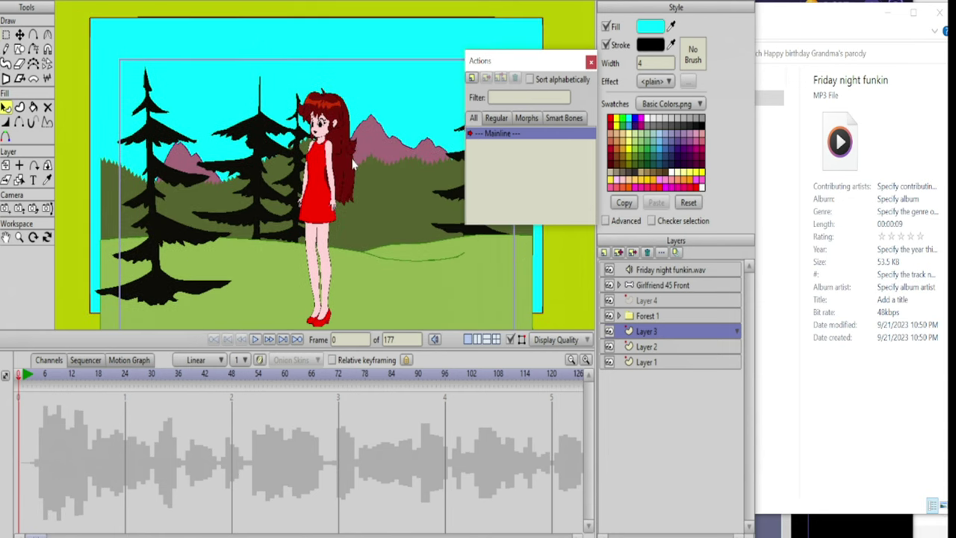
{"action": "left_click_drag", "start_coordinate": [357, 217], "coordinate": [375, 210]}
{"action": "left_click_drag", "start_coordinate": [328, 232], "coordinate": [345, 216]}
{"action": "key", "text": "space"}
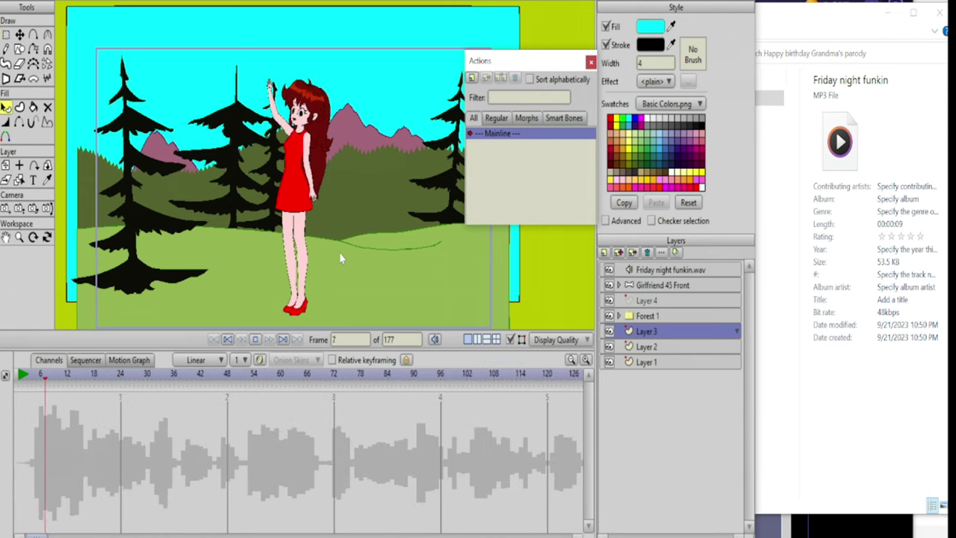
- Check the project's dimensions and frame rate in the project settings and preview the rendered frame 8
{"action": "left_click_drag", "start_coordinate": [317, 230], "coordinate": [342, 217]}
{"action": "left_click_drag", "start_coordinate": [283, 195], "coordinate": [303, 199]}
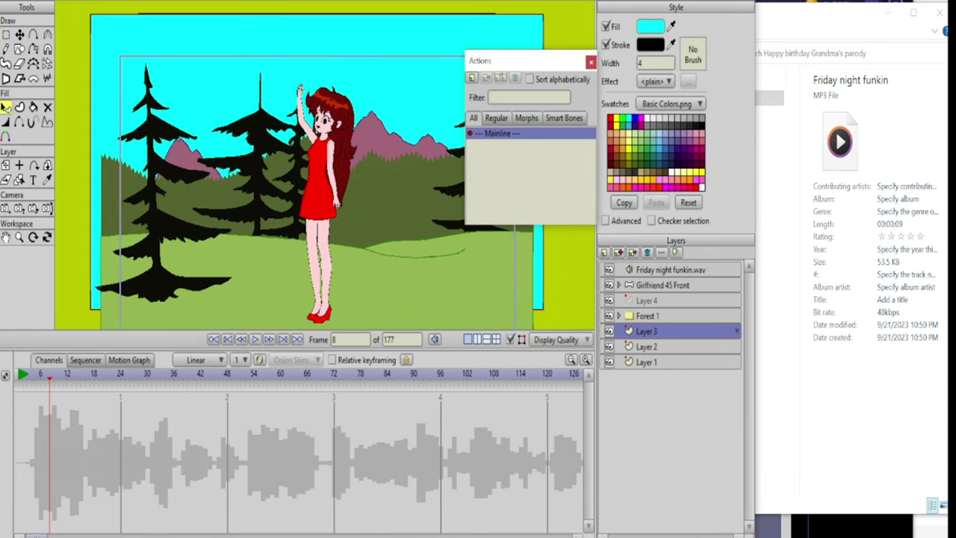
{"action": "left_click", "coordinate": [11, 1]}
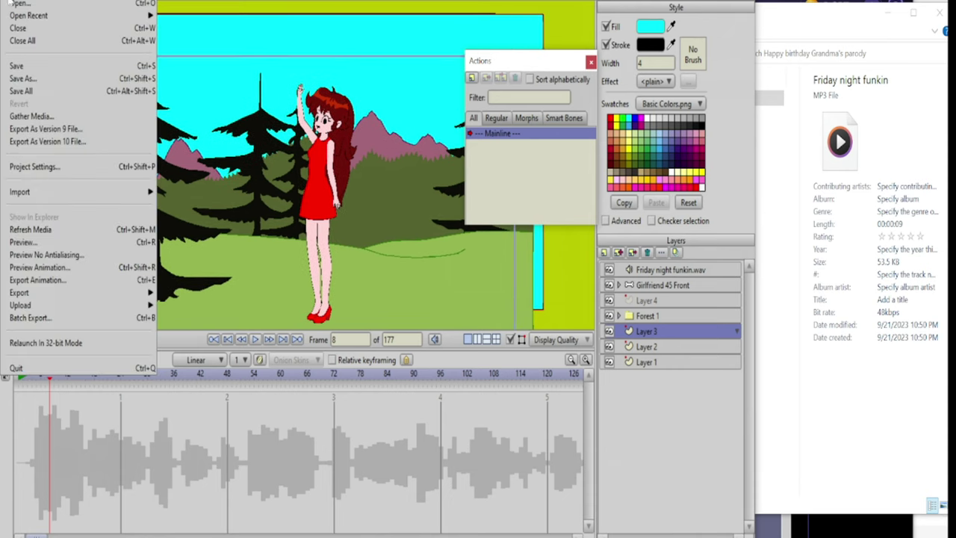
{"action": "left_click", "coordinate": [56, 167]}
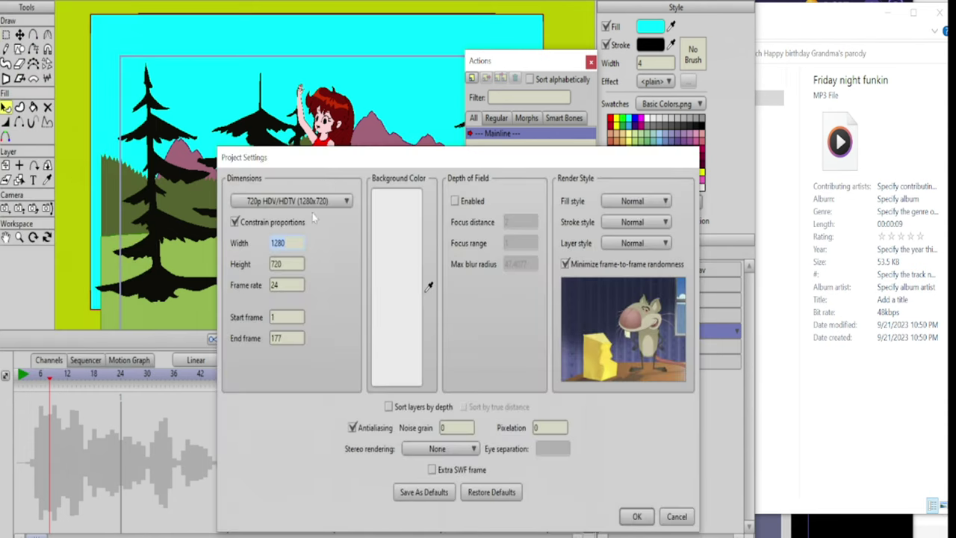
{"action": "left_click", "coordinate": [636, 516]}
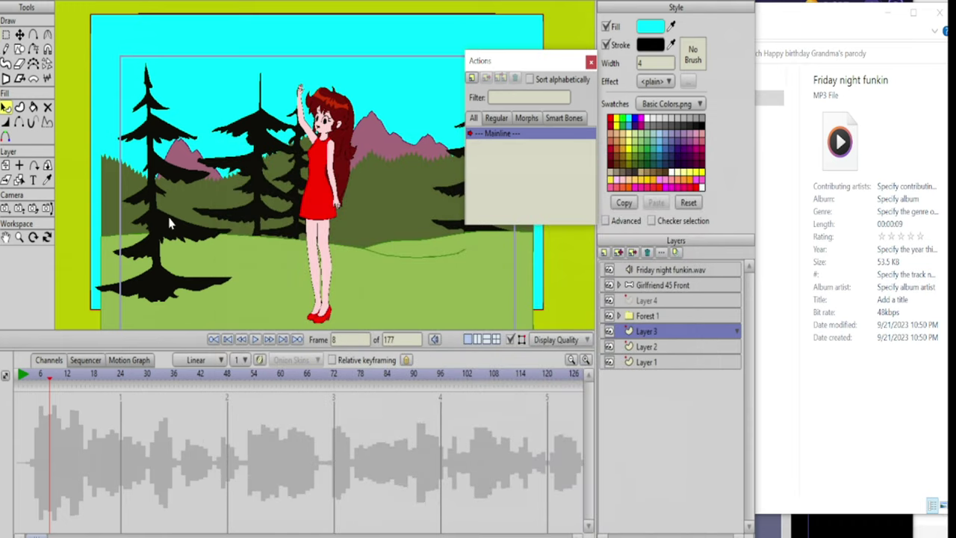
{"action": "key", "text": "ctrl+r"}
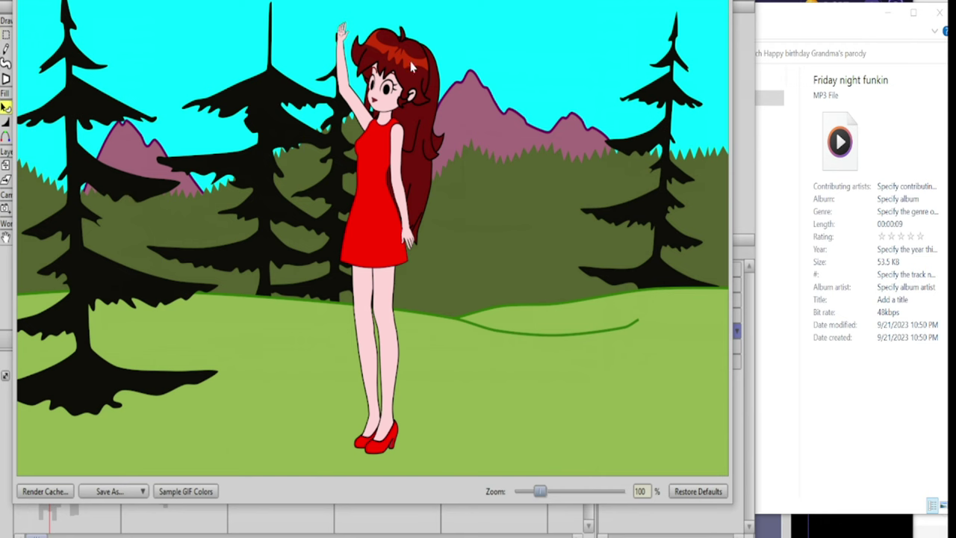
{"action": "key", "text": "Escape"}
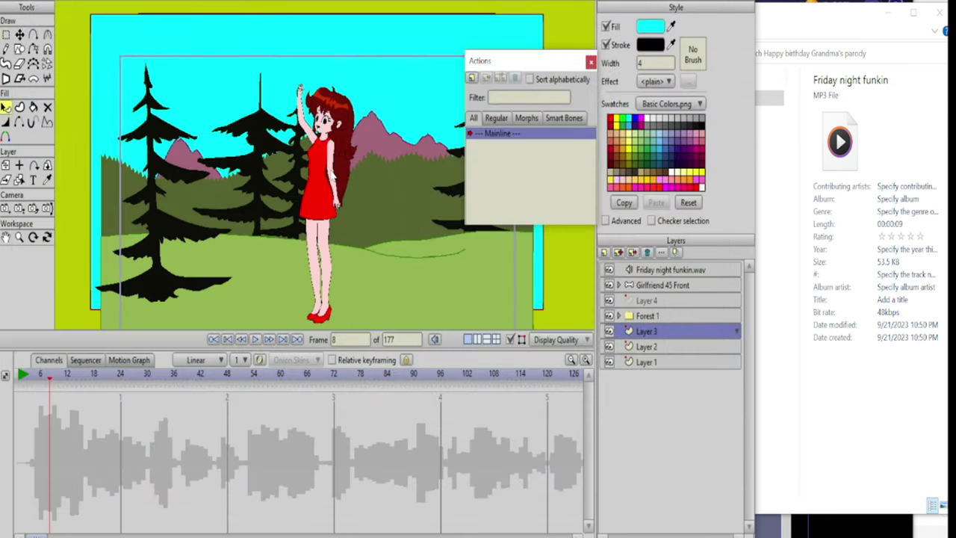
- Export frames 1 to 177 as an MP4 (H.264-AAC) at quality 90, saved as Untitled in the Music folder
{"action": "key", "text": "ctrl+shift+r"}
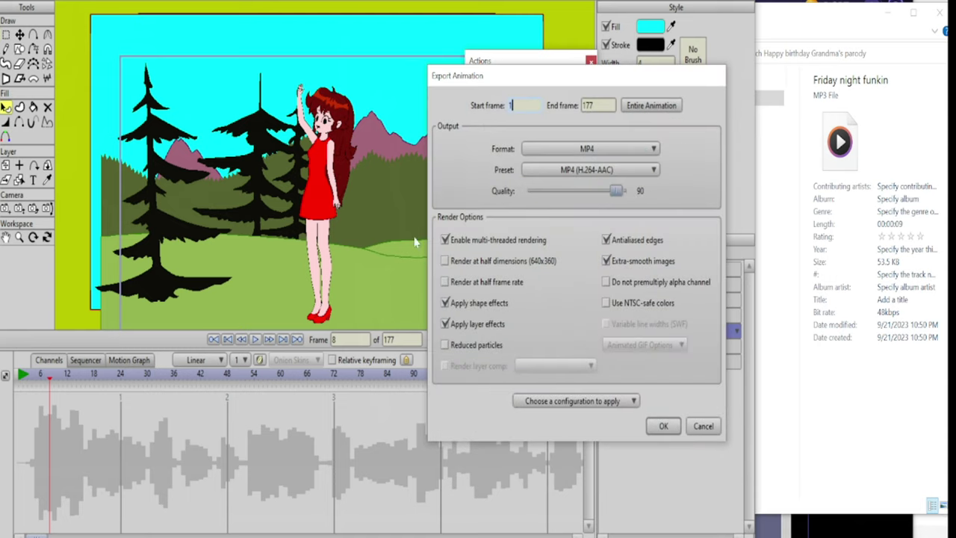
{"action": "left_click", "coordinate": [663, 426]}
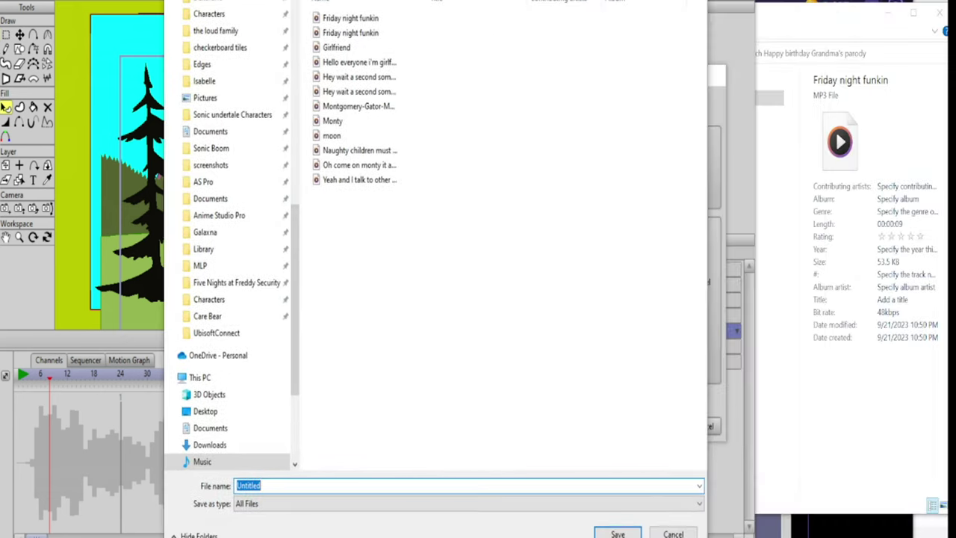
{"action": "left_click", "coordinate": [277, 491]}
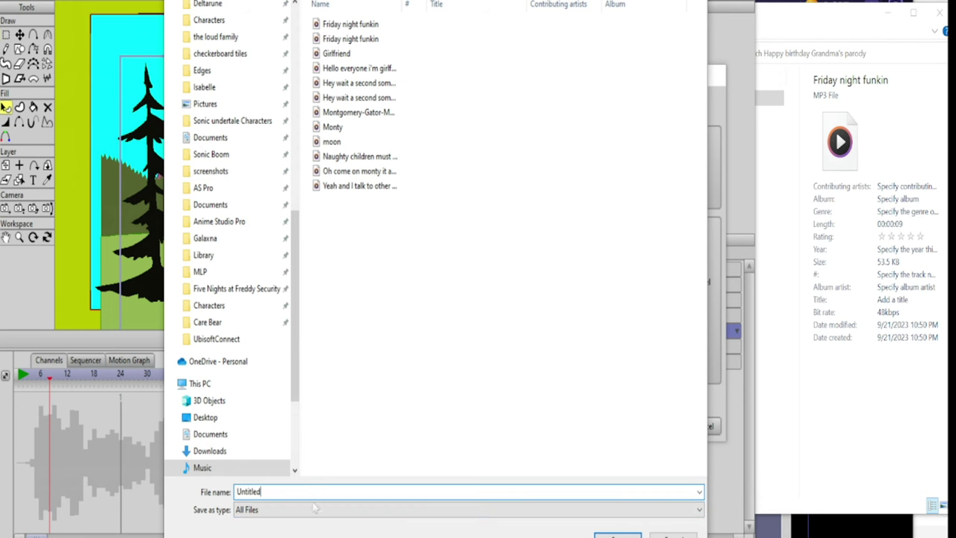
{"action": "left_click", "coordinate": [617, 534]}
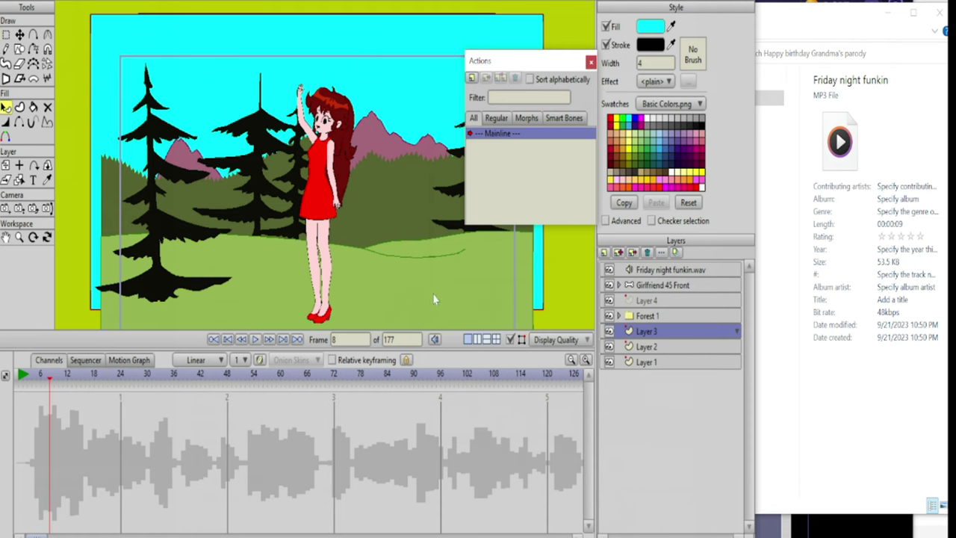
{"action": "key", "text": "ctrl+r"}
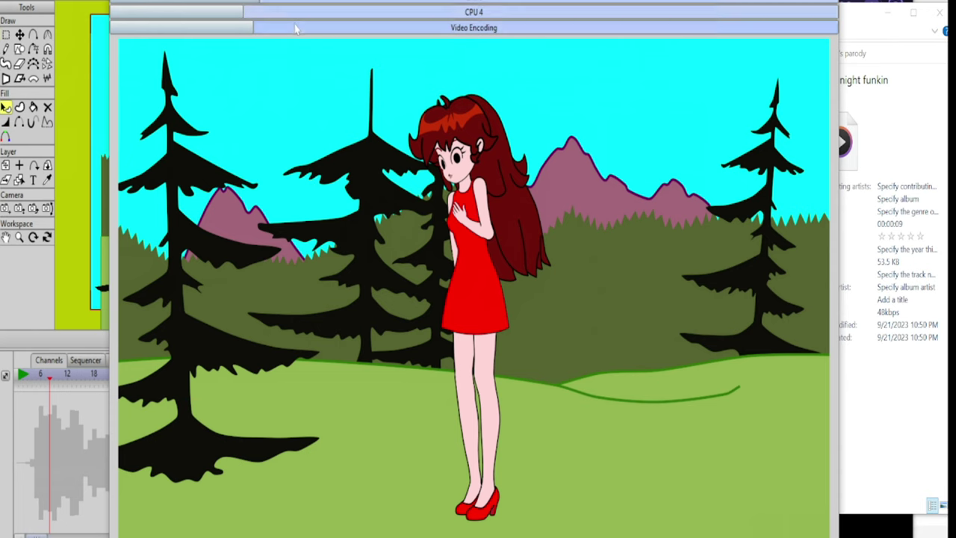
{"action": "left_click_drag", "start_coordinate": [322, 0], "coordinate": [288, 39]}
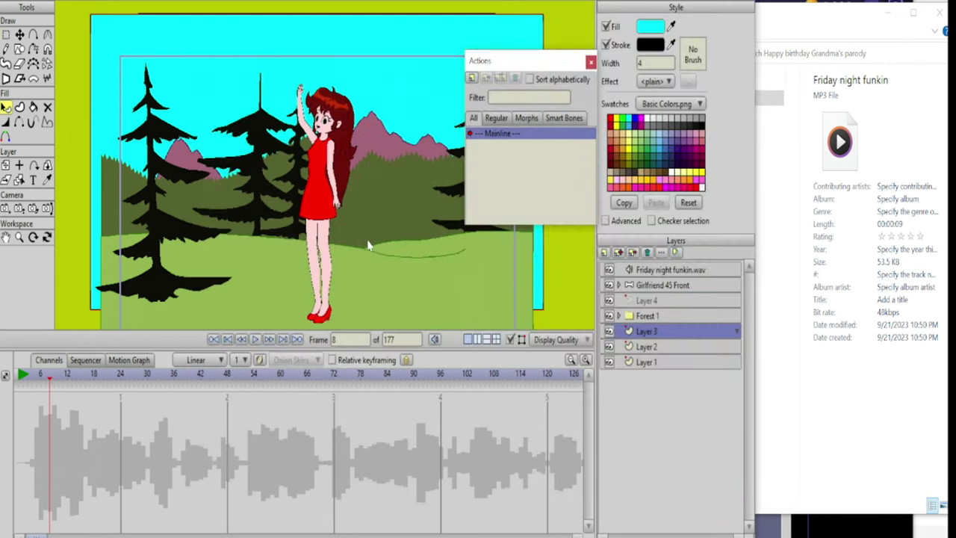
{"action": "scroll", "coordinate": [332, 230], "scroll_direction": "up", "scroll_amount": 2}
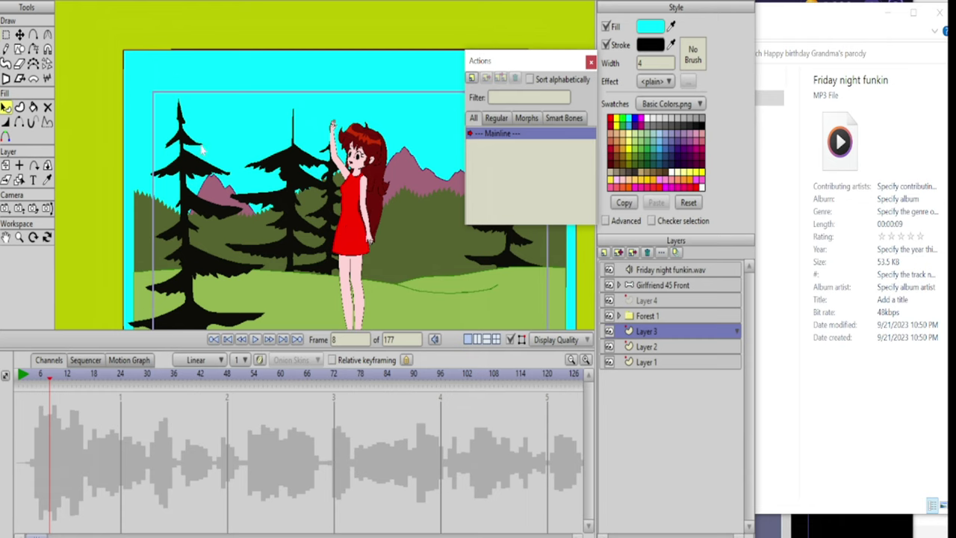
{"action": "left_click_drag", "start_coordinate": [360, 235], "coordinate": [270, 146]}
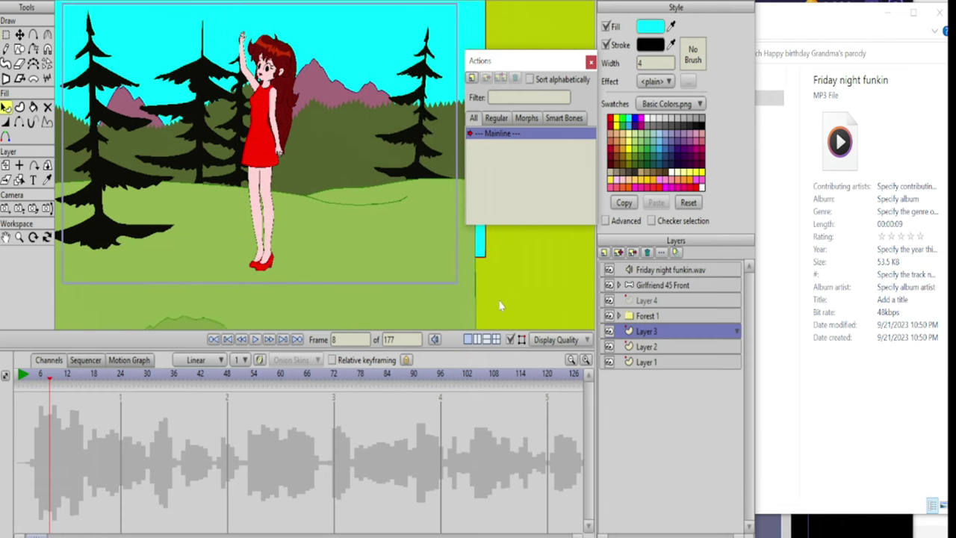
{"action": "left_click_drag", "start_coordinate": [322, 243], "coordinate": [354, 258]}
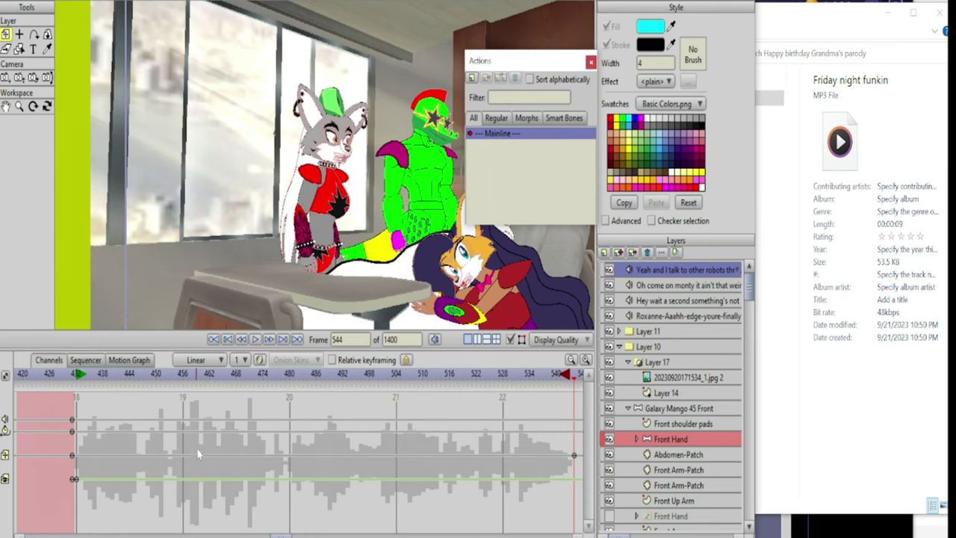
- In the hospital scene project, return to frame 0 and move the Actions window clear of the canvas
{"action": "left_click_drag", "start_coordinate": [78, 379], "coordinate": [6, 411]}
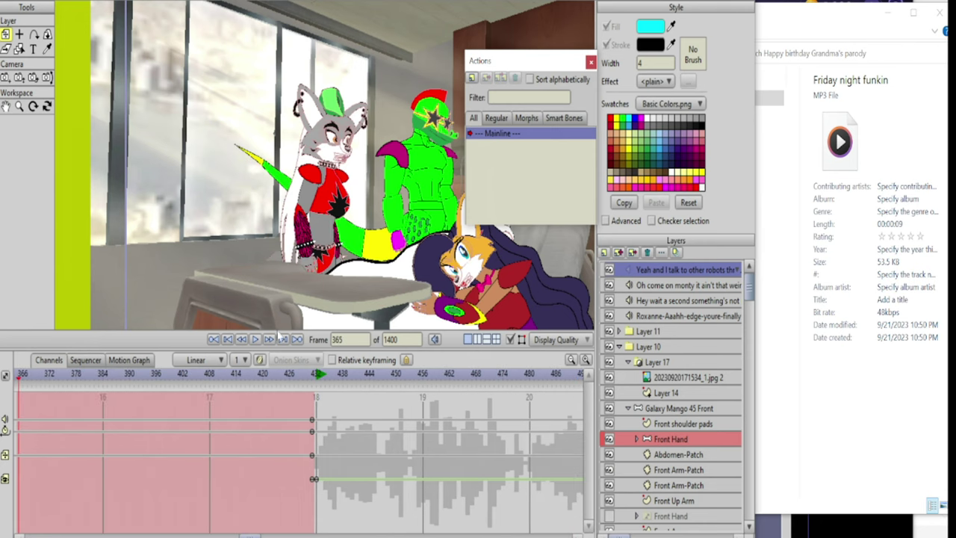
{"action": "left_click", "coordinate": [227, 339]}
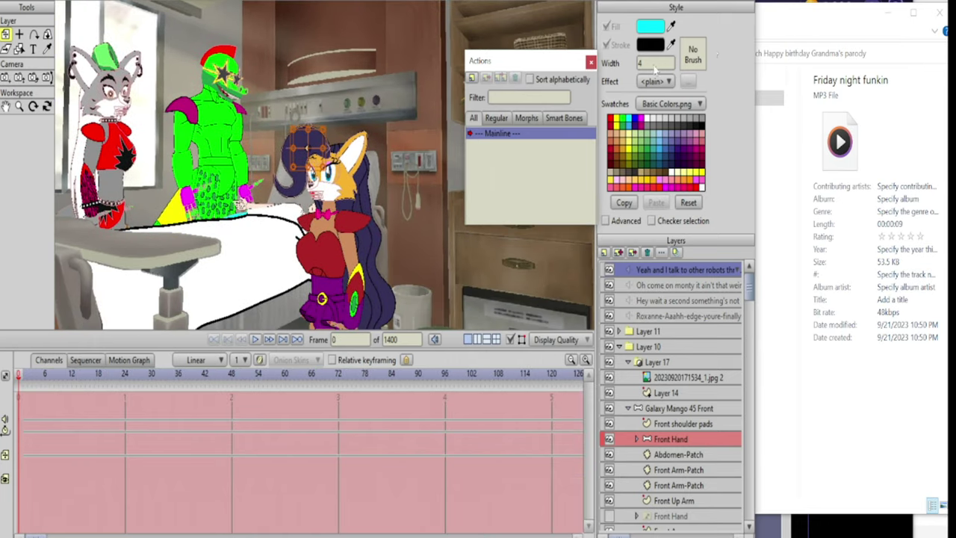
{"action": "left_click_drag", "start_coordinate": [485, 61], "coordinate": [701, 45]}
{"action": "left_click_drag", "start_coordinate": [374, 170], "coordinate": [421, 141]}
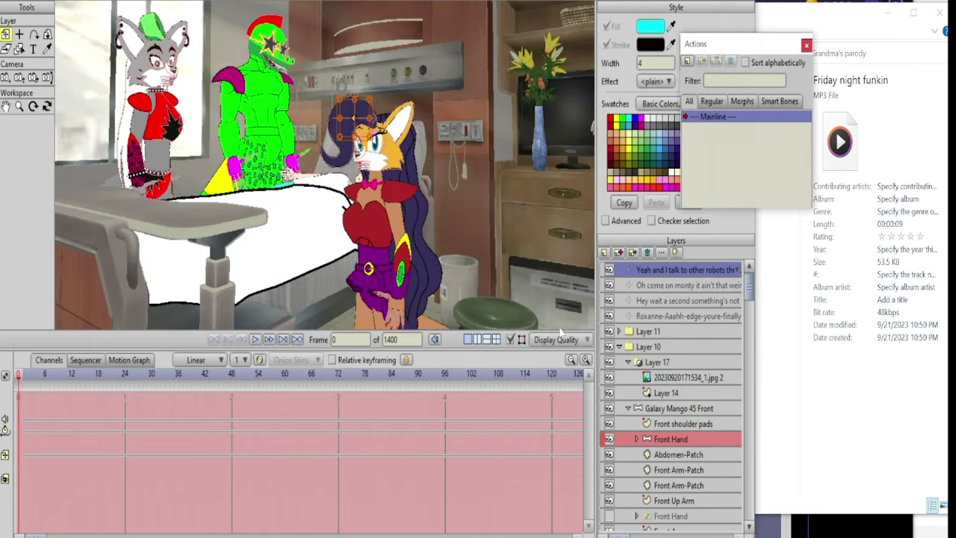
- Scan the hospital scene's zoomed-out timeline and inspect the frames around the end of the 1400-frame animation
{"action": "left_click", "coordinate": [570, 360]}
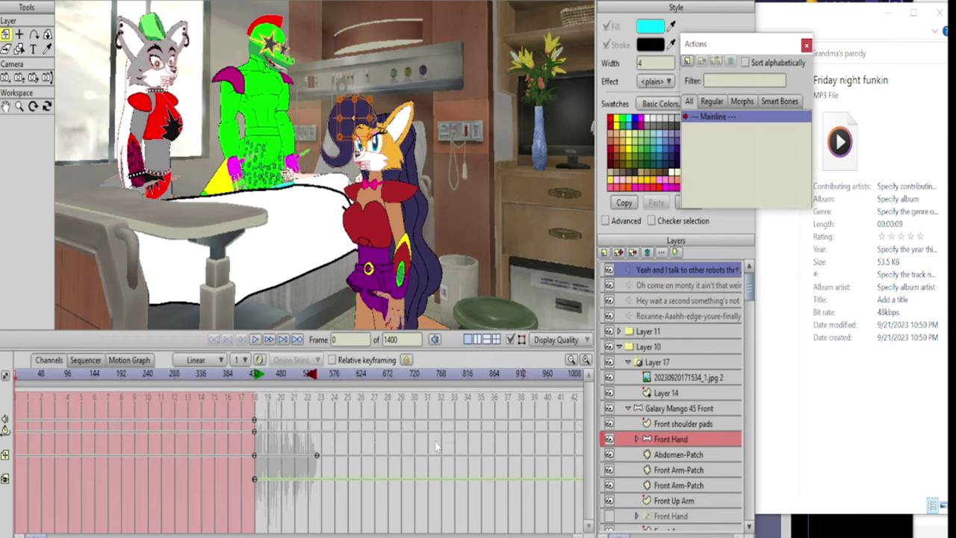
{"action": "left_click_drag", "start_coordinate": [37, 534], "coordinate": [567, 515]}
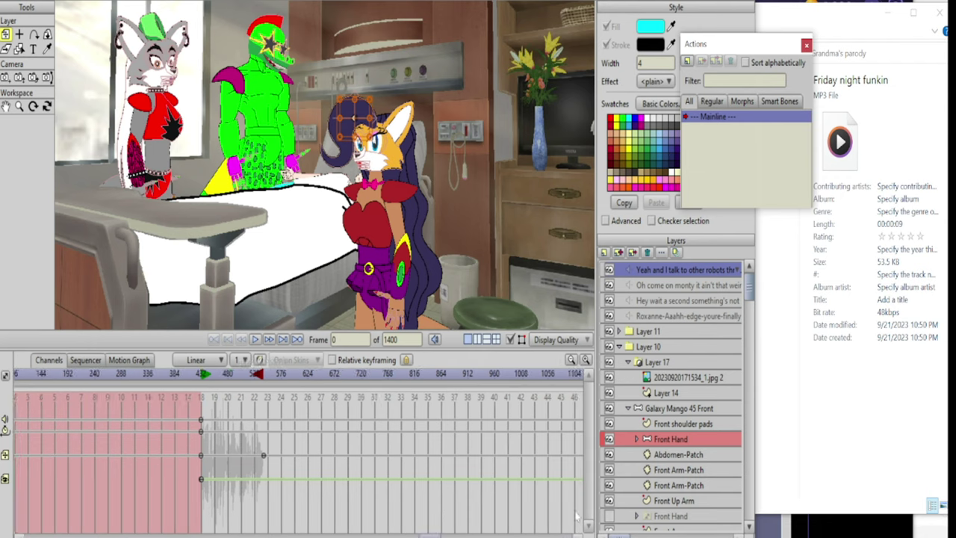
{"action": "scroll", "coordinate": [568, 515], "scroll_direction": "right", "scroll_amount": 15}
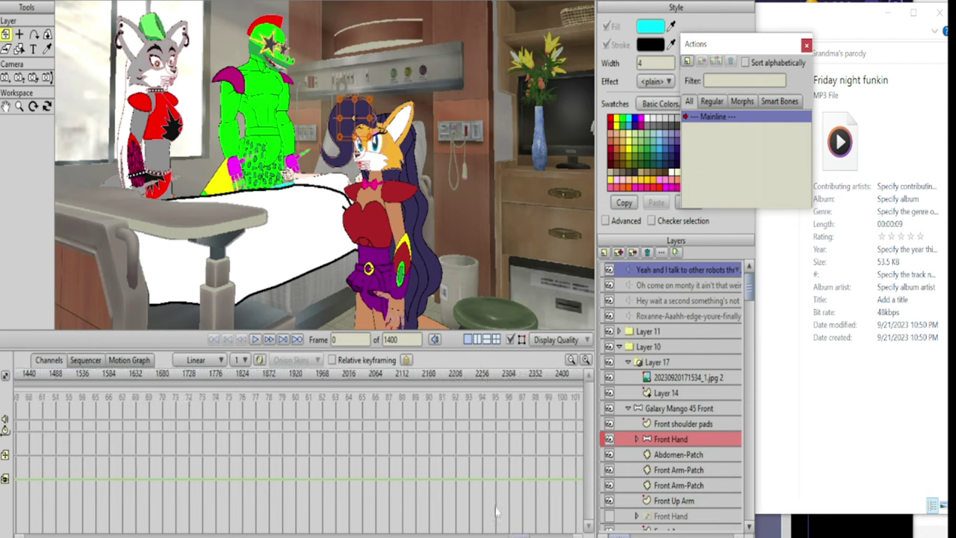
{"action": "left_click", "coordinate": [225, 381]}
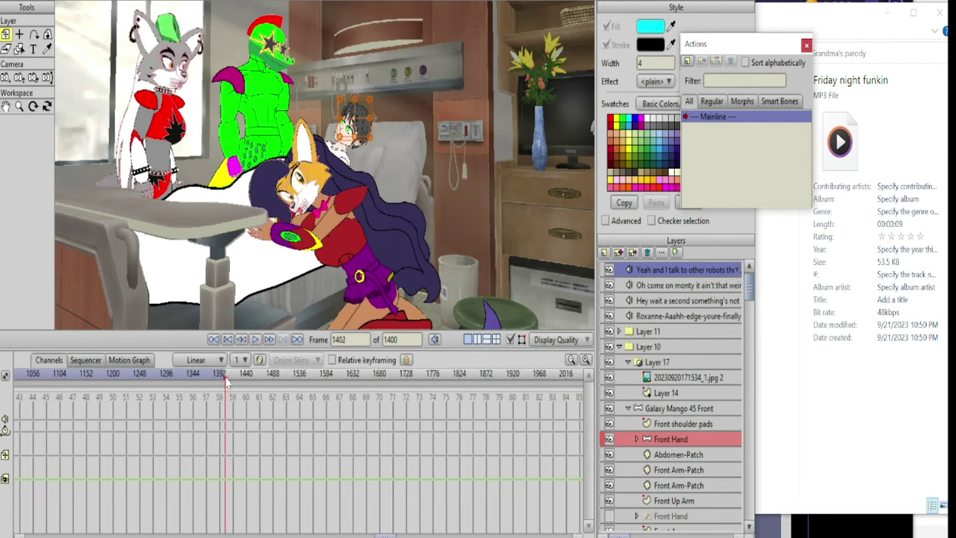
{"action": "left_click_drag", "start_coordinate": [226, 382], "coordinate": [226, 383]}
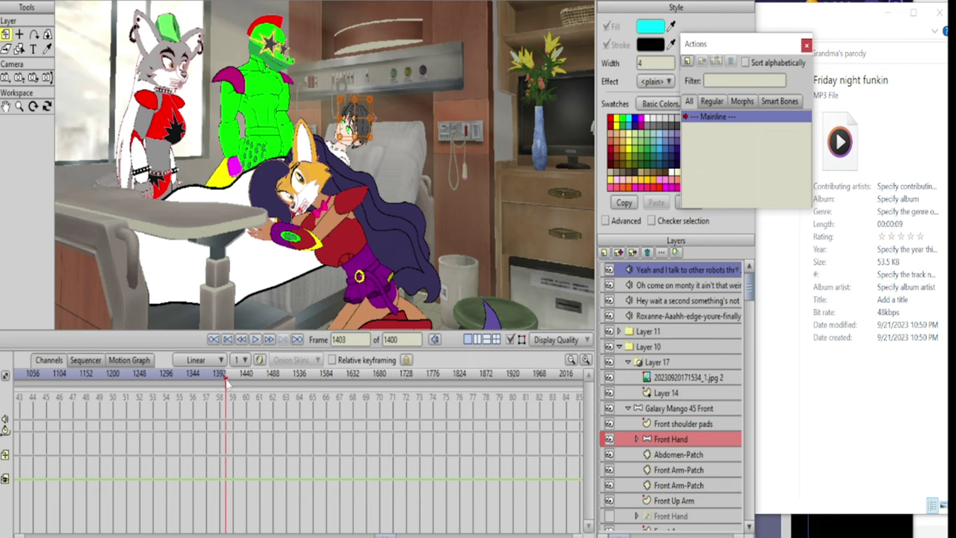
{"action": "left_click_drag", "start_coordinate": [226, 382], "coordinate": [227, 381]}
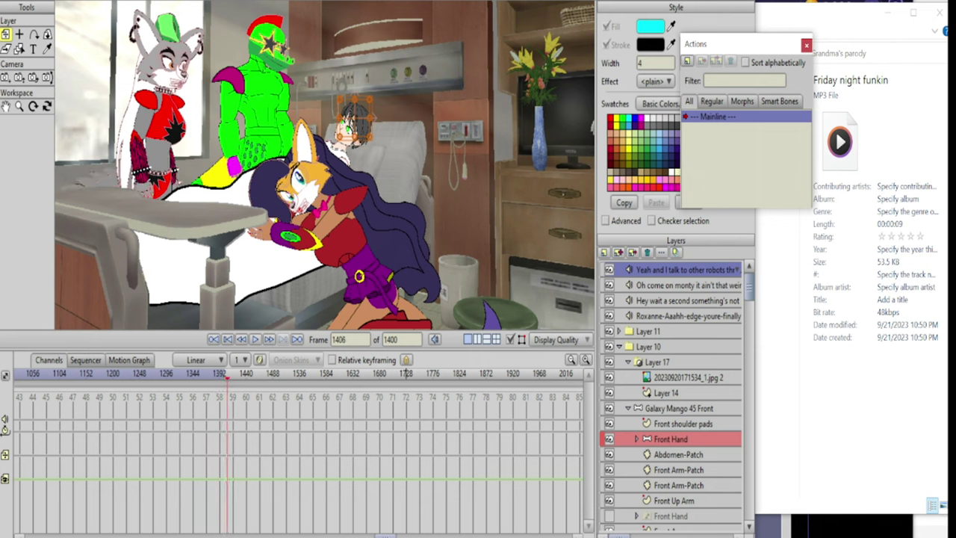
- Return to frame 0 and look over the whole hospital room and its characters
{"action": "left_click", "coordinate": [229, 339]}
{"action": "left_click_drag", "start_coordinate": [324, 265], "coordinate": [376, 279]}
{"action": "left_click_drag", "start_coordinate": [232, 144], "coordinate": [254, 167]}
{"action": "left_click_drag", "start_coordinate": [505, 161], "coordinate": [437, 163]}
{"action": "scroll", "coordinate": [507, 218], "scroll_direction": "down", "scroll_amount": 4}
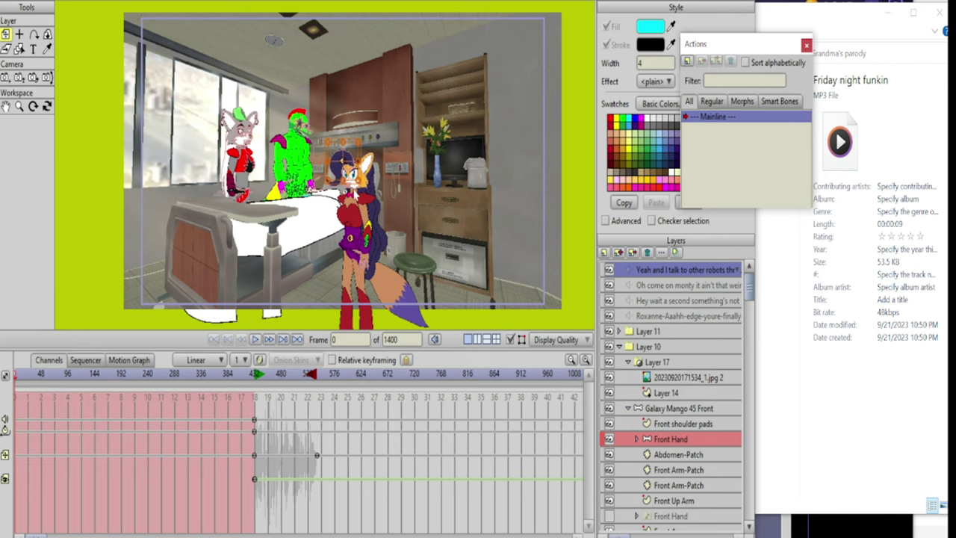
{"action": "scroll", "coordinate": [356, 234], "scroll_direction": "up", "scroll_amount": 4}
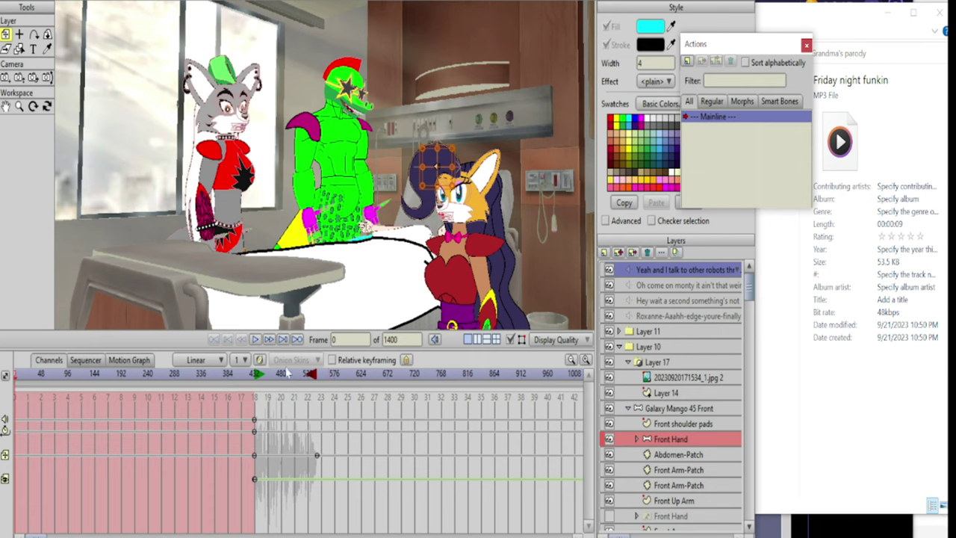
- Play the hospital scene's marked playback range, stop it, and go to frame 545
{"action": "left_click", "coordinate": [255, 339]}
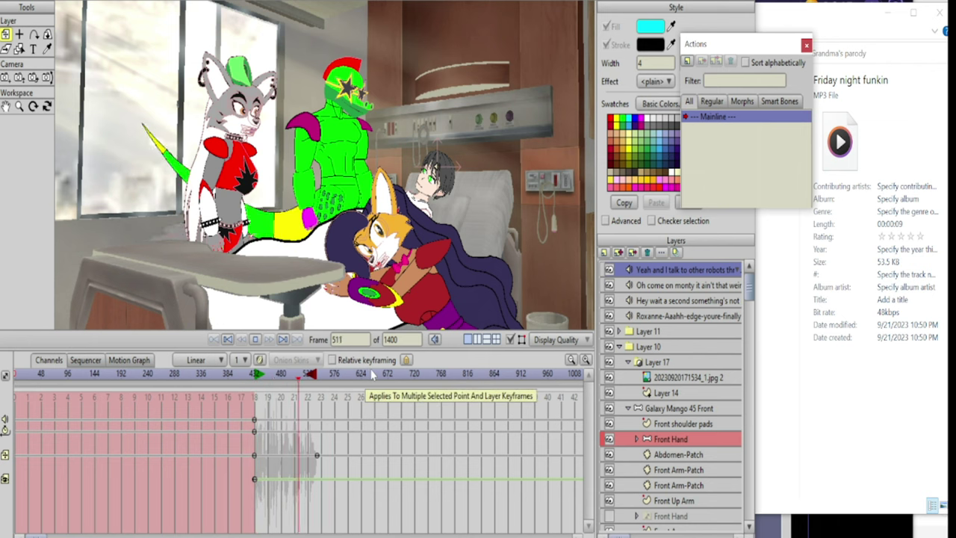
{"action": "left_click", "coordinate": [255, 341]}
{"action": "left_click_drag", "start_coordinate": [349, 170], "coordinate": [360, 245]}
{"action": "left_click", "coordinate": [316, 375]}
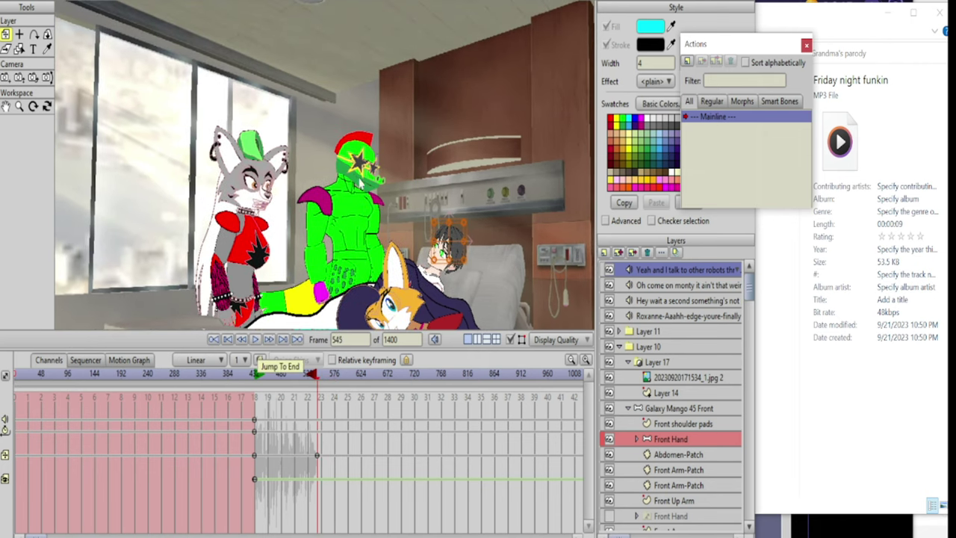
- Examine the characters and hospital bed at frame 545, including a close-up of the stray scribbled outlines beneath the mattress
{"action": "left_click_drag", "start_coordinate": [361, 200], "coordinate": [341, 180]}
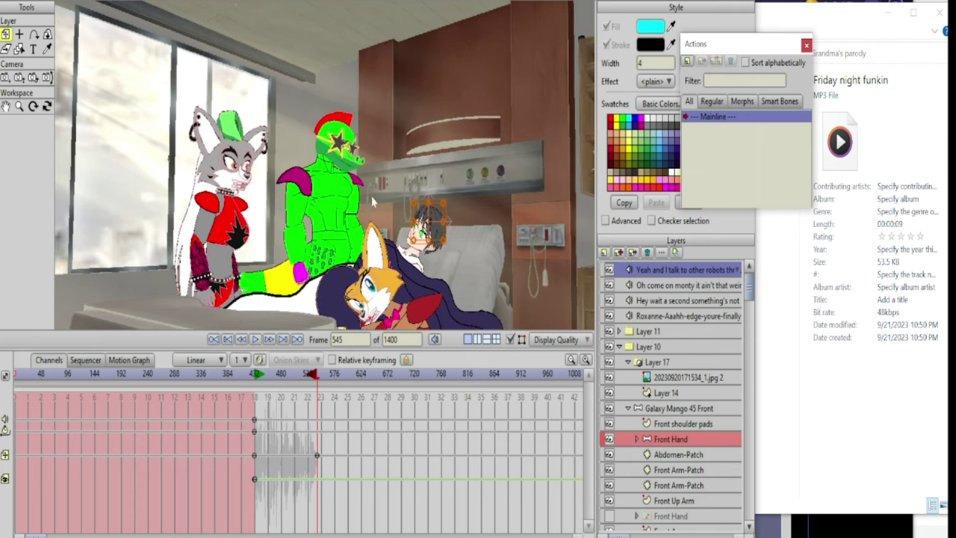
{"action": "left_click_drag", "start_coordinate": [337, 229], "coordinate": [429, 223]}
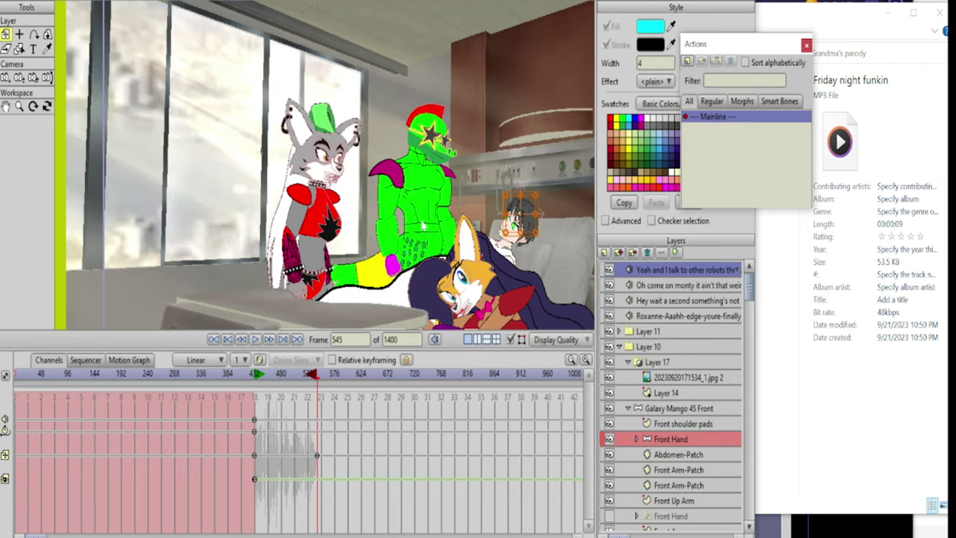
{"action": "mouse_move", "coordinate": [162, 270]}
{"action": "left_mouse_down"}
{"action": "mouse_move", "coordinate": [121, 262]}
{"action": "mouse_move", "coordinate": [150, 263]}
{"action": "left_mouse_up"}
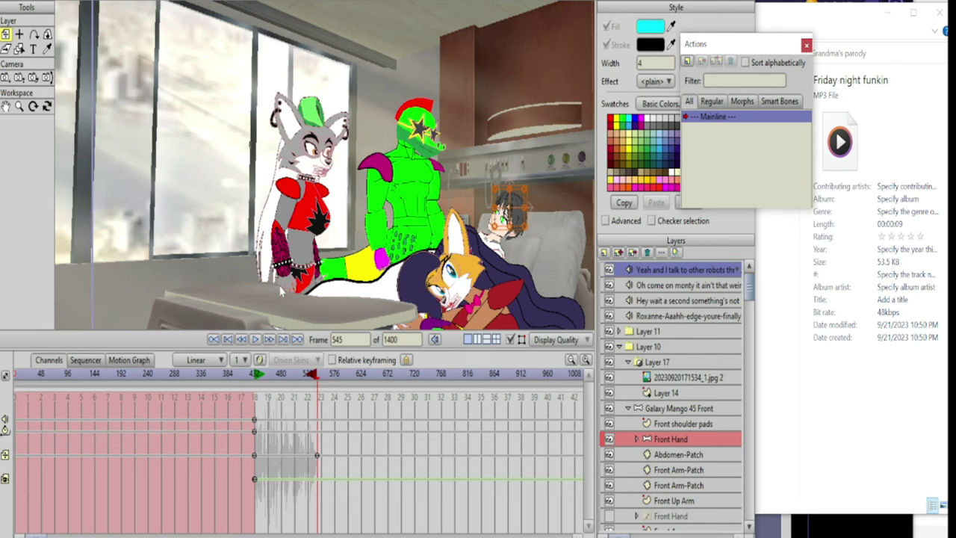
{"action": "left_click_drag", "start_coordinate": [398, 241], "coordinate": [310, 251]}
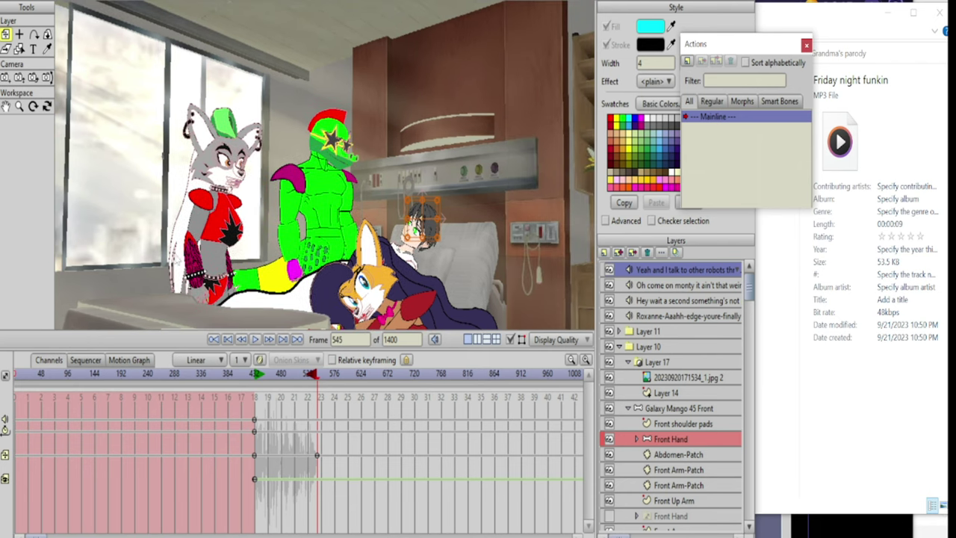
{"action": "left_click_drag", "start_coordinate": [152, 238], "coordinate": [152, 250]}
{"action": "left_click_drag", "start_coordinate": [334, 267], "coordinate": [243, 260]}
{"action": "left_click_drag", "start_coordinate": [197, 217], "coordinate": [297, 214]}
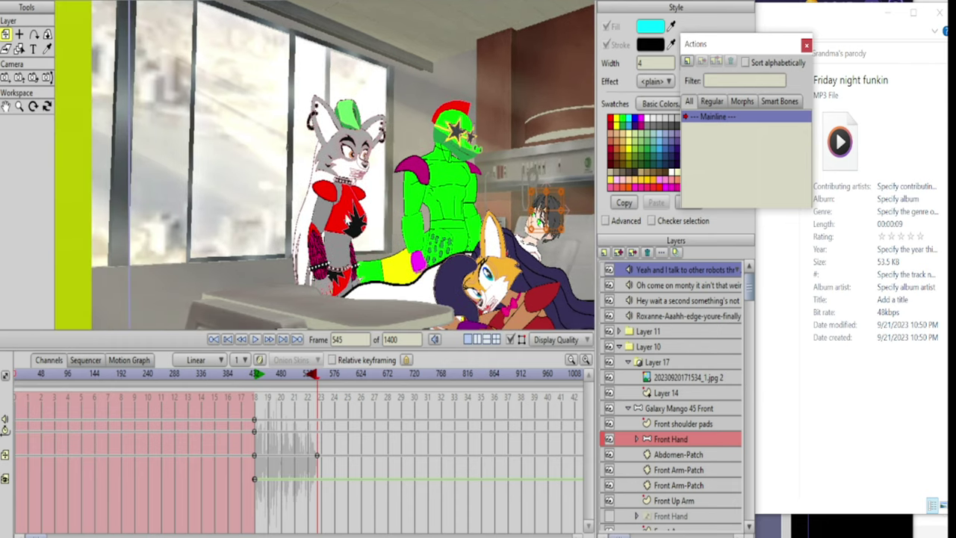
{"action": "left_click_drag", "start_coordinate": [373, 214], "coordinate": [246, 221]}
{"action": "left_click_drag", "start_coordinate": [344, 299], "coordinate": [322, 174]}
{"action": "scroll", "coordinate": [324, 212], "scroll_direction": "down", "scroll_amount": 2}
{"action": "left_click_drag", "start_coordinate": [324, 216], "coordinate": [326, 182]}
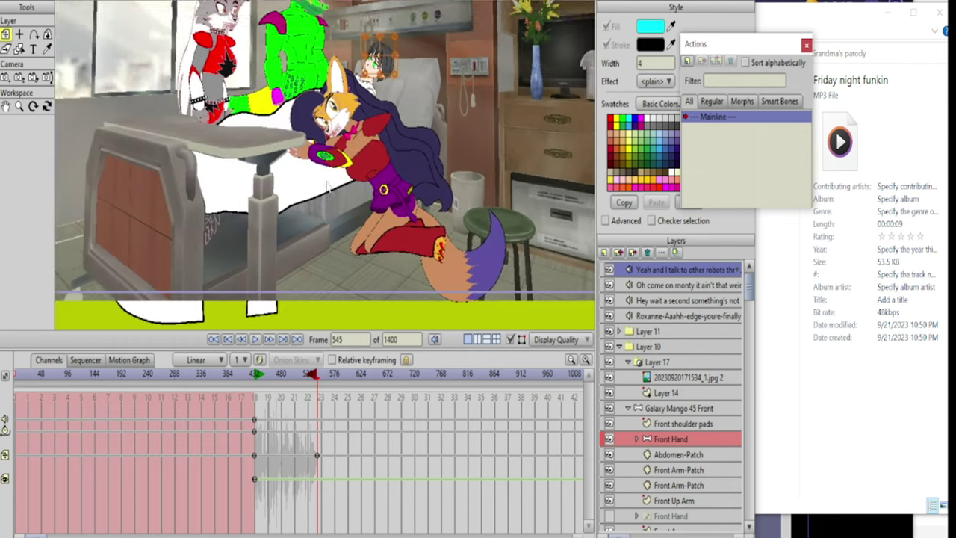
{"action": "left_click_drag", "start_coordinate": [243, 273], "coordinate": [353, 192]}
{"action": "scroll", "coordinate": [354, 192], "scroll_direction": "up", "scroll_amount": 4}
{"action": "left_click_drag", "start_coordinate": [291, 145], "coordinate": [320, 170]}
{"action": "scroll", "coordinate": [321, 170], "scroll_direction": "up", "scroll_amount": 4}
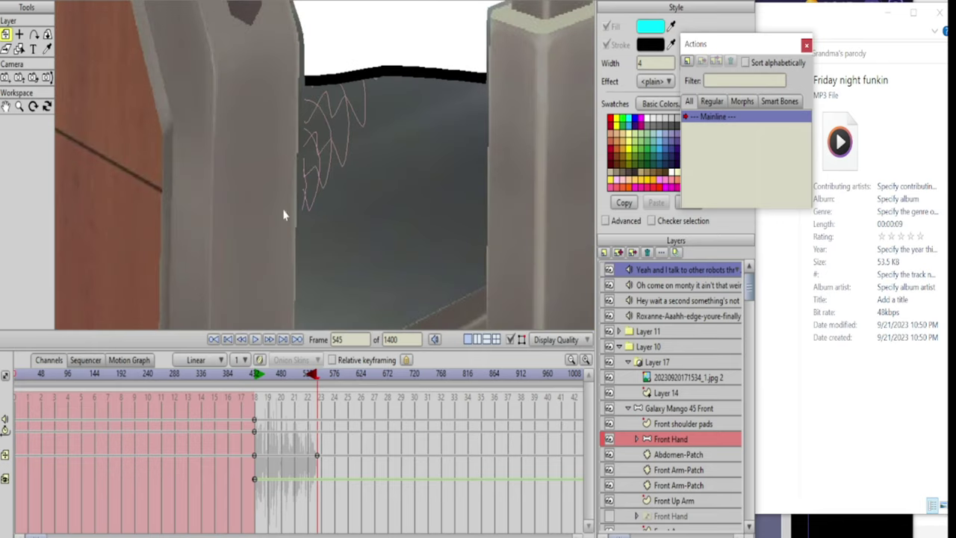
- Play the hospital scene onward from frame 545, stop it at frame 1378, and look over the characters around the bed
{"action": "scroll", "coordinate": [312, 244], "scroll_direction": "down", "scroll_amount": 2}
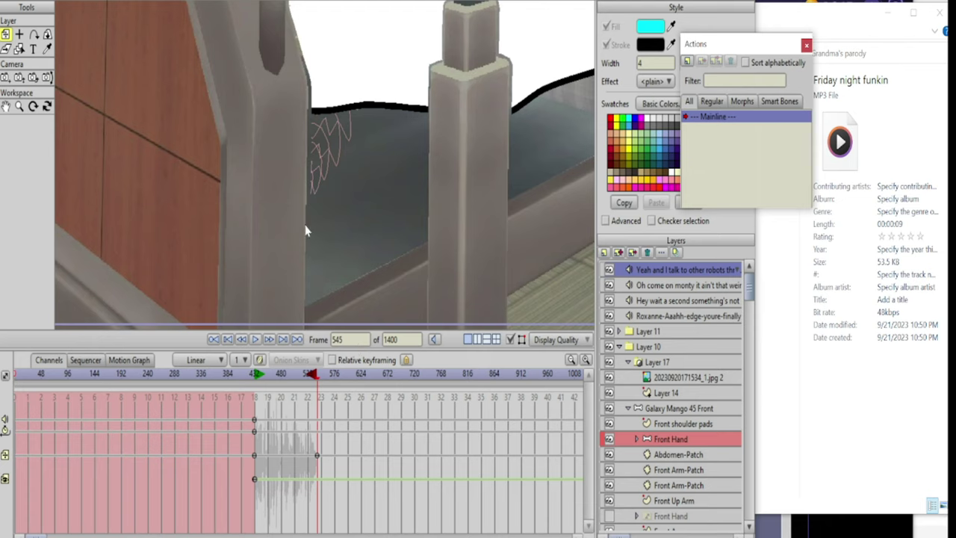
{"action": "left_click", "coordinate": [254, 339]}
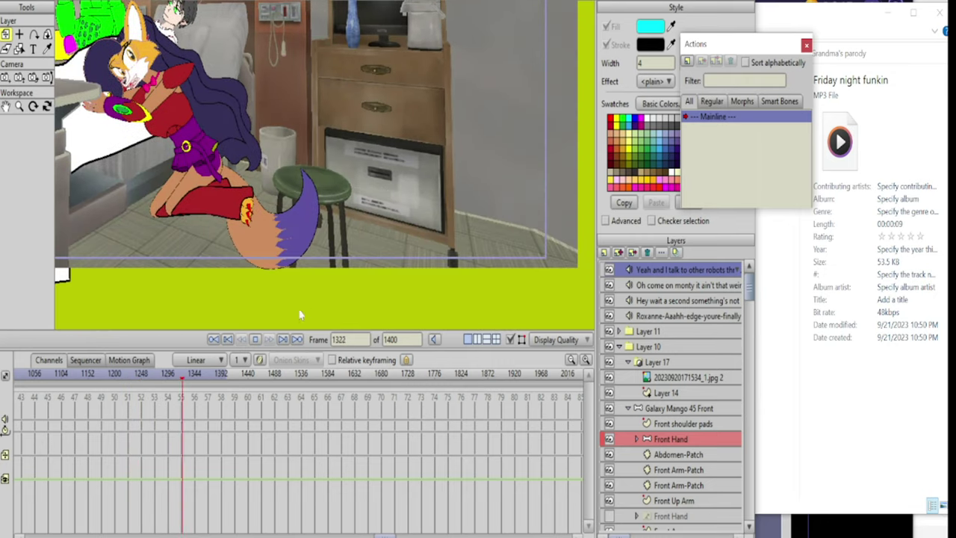
{"action": "left_click", "coordinate": [255, 340]}
{"action": "left_click_drag", "start_coordinate": [332, 135], "coordinate": [481, 269]}
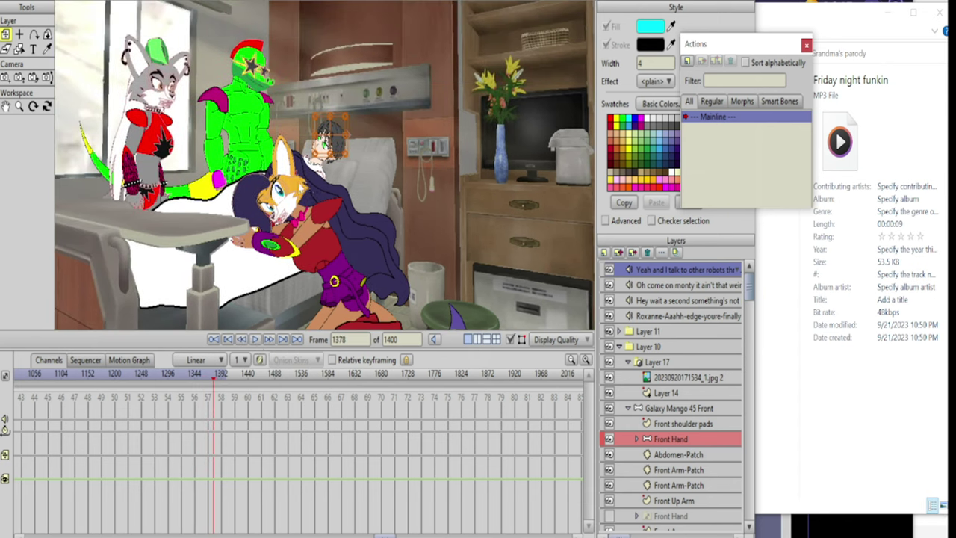
{"action": "scroll", "coordinate": [310, 193], "scroll_direction": "down", "scroll_amount": 5}
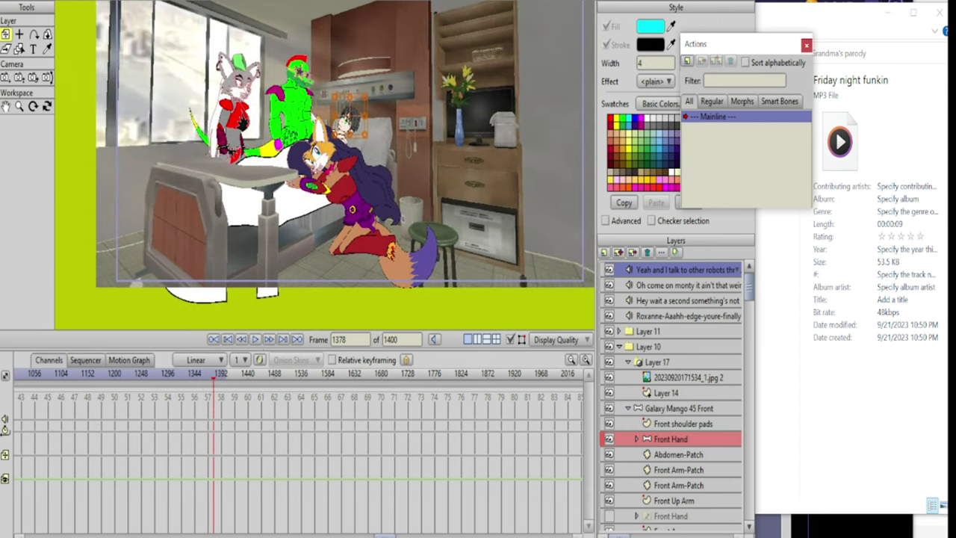
{"action": "left_click_drag", "start_coordinate": [340, 184], "coordinate": [310, 195]}
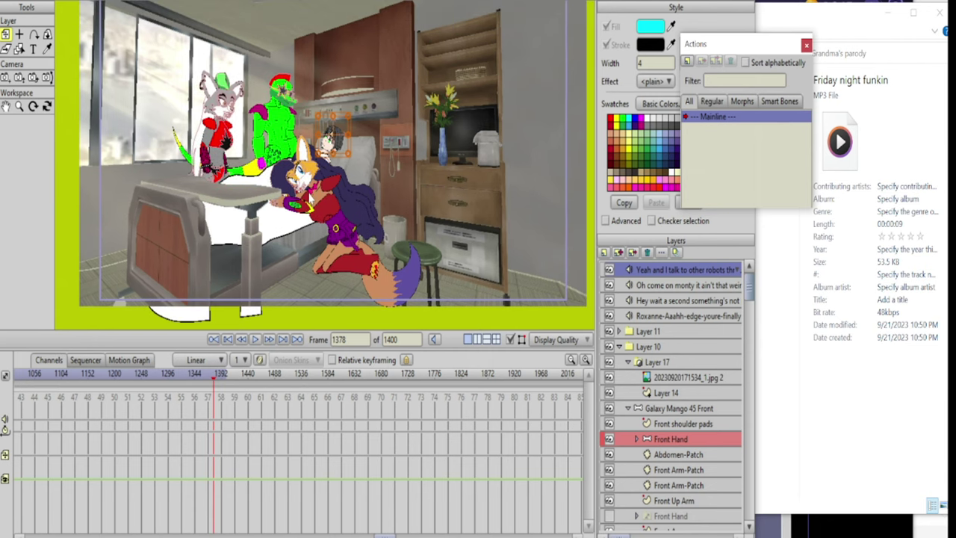
- Return the hospital scene to frame 0 and examine the standing fox character's head and face up close
{"action": "left_click", "coordinate": [243, 340]}
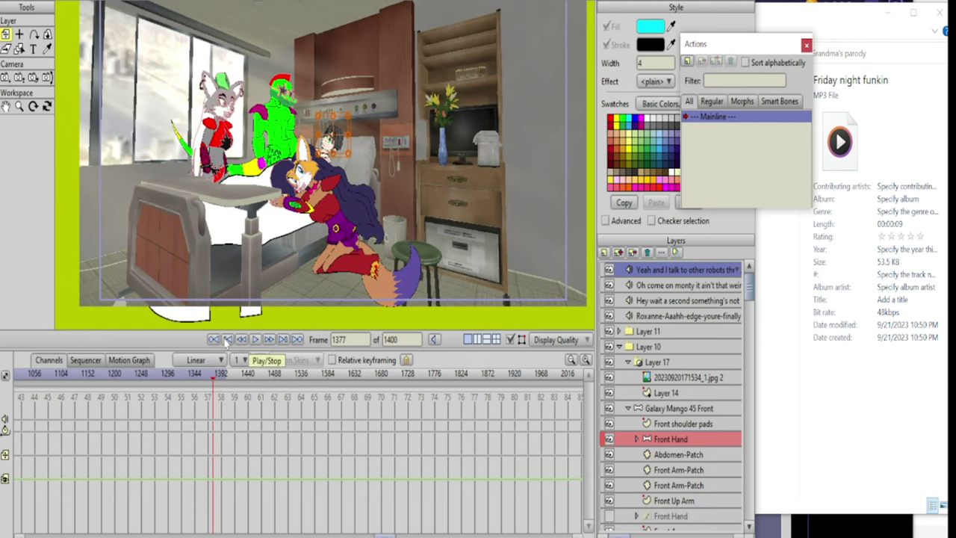
{"action": "left_click", "coordinate": [228, 340]}
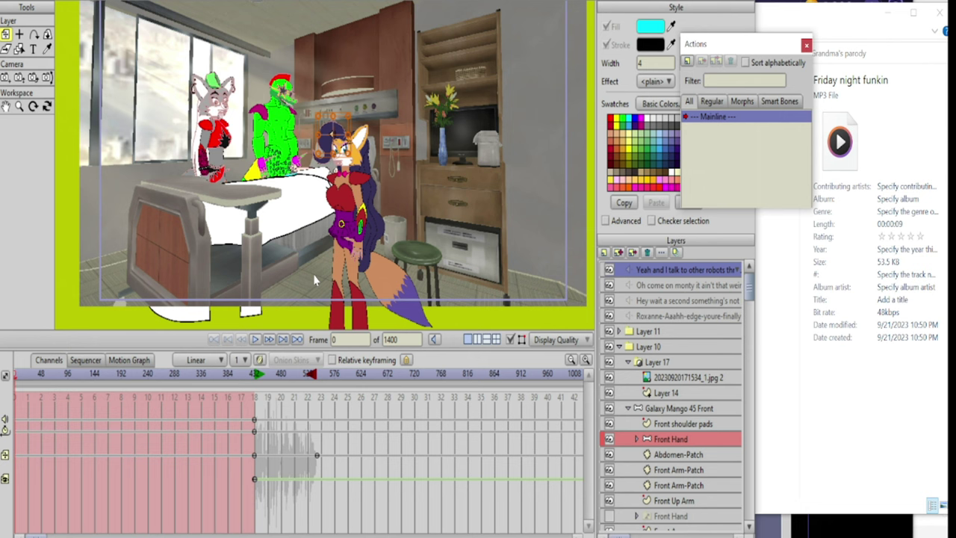
{"action": "scroll", "coordinate": [400, 270], "scroll_direction": "up", "scroll_amount": 5}
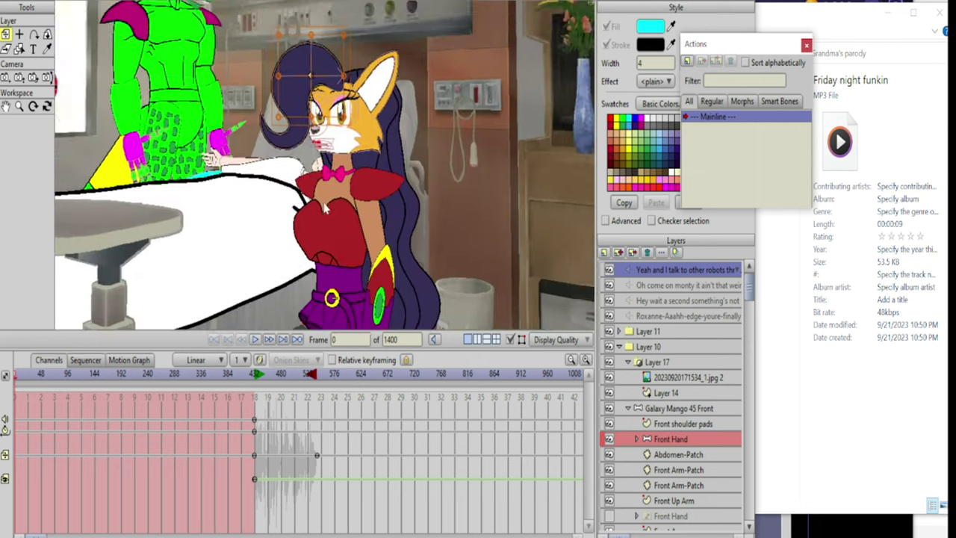
{"action": "left_click_drag", "start_coordinate": [342, 181], "coordinate": [337, 175]}
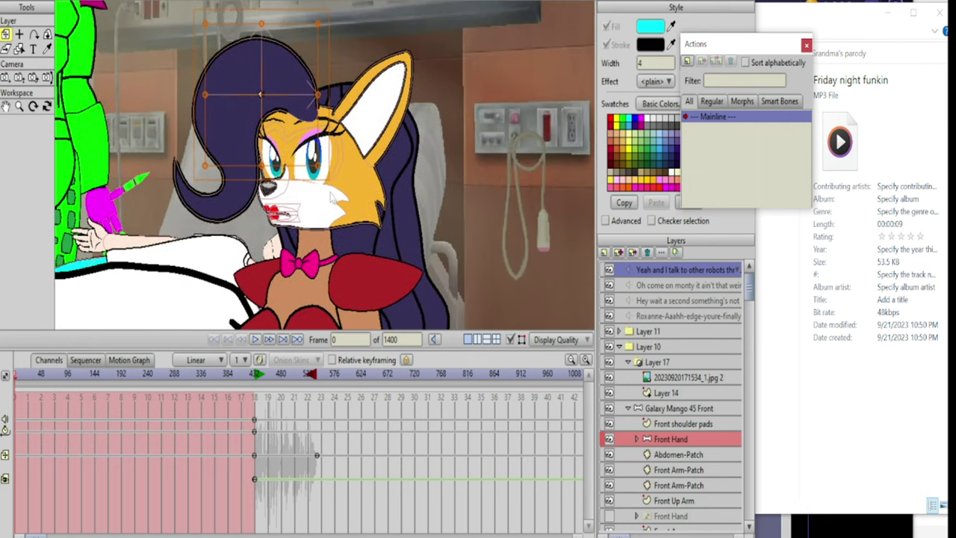
{"action": "scroll", "coordinate": [337, 177], "scroll_direction": "down", "scroll_amount": 5}
{"action": "scroll", "coordinate": [336, 212], "scroll_direction": "up", "scroll_amount": 4}
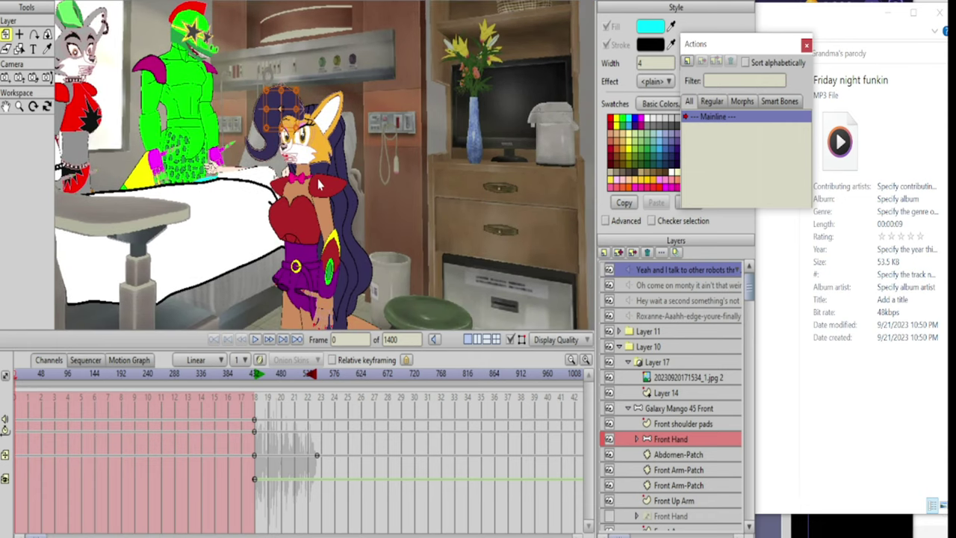
{"action": "scroll", "coordinate": [363, 192], "scroll_direction": "up", "scroll_amount": 3}
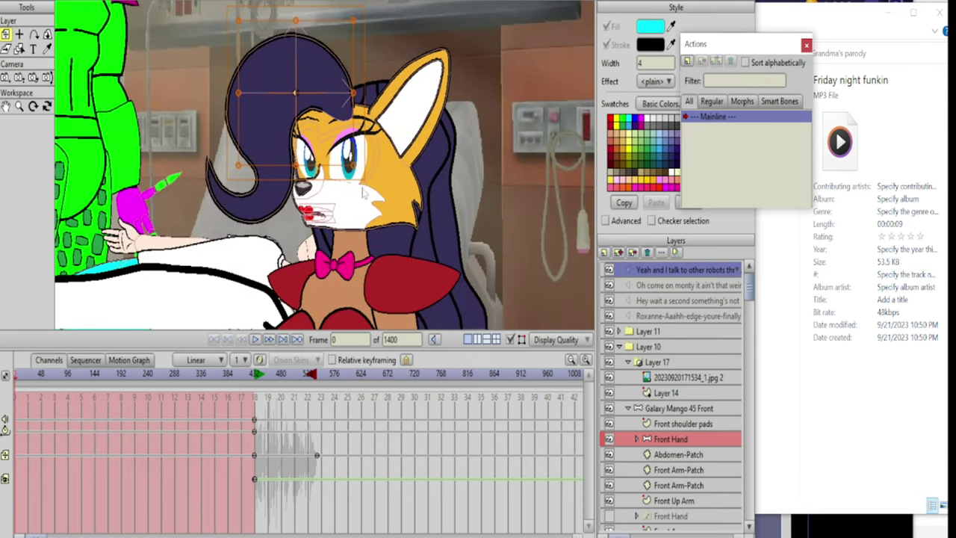
{"action": "scroll", "coordinate": [348, 227], "scroll_direction": "down", "scroll_amount": 4}
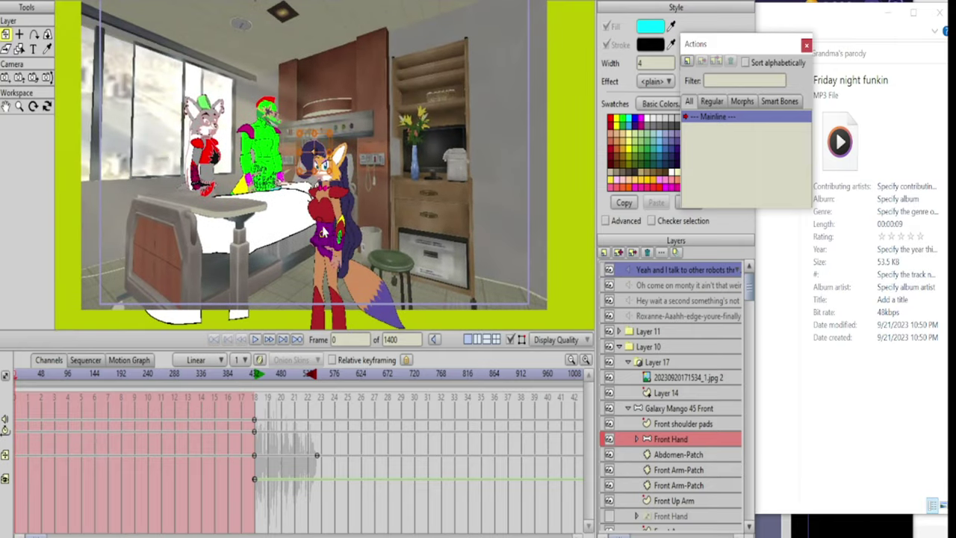
{"action": "scroll", "coordinate": [334, 202], "scroll_direction": "up", "scroll_amount": 3}
{"action": "scroll", "coordinate": [299, 183], "scroll_direction": "up", "scroll_amount": 2}
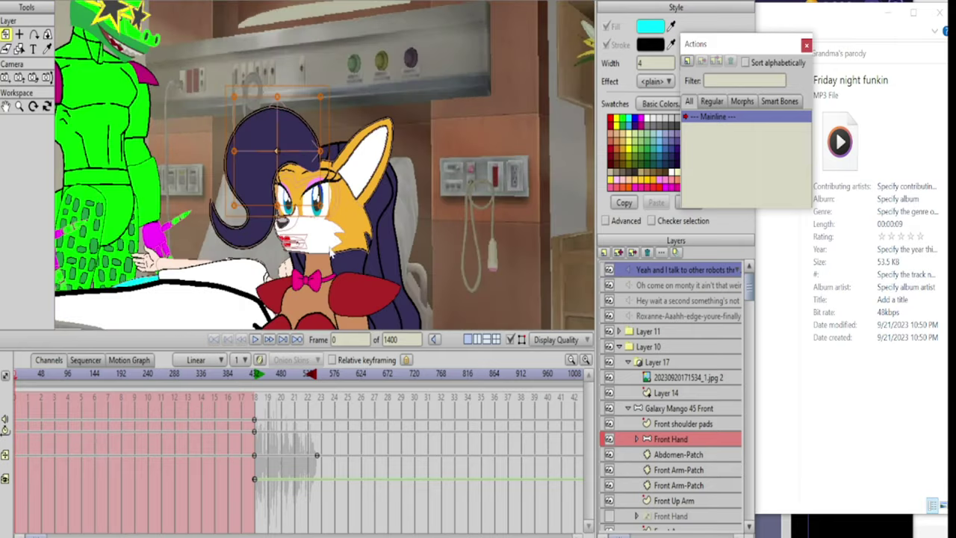
- Inspect the fox, green alligator and grey wolf characters beside the bed at frame 0, both up close and within the whole room
{"action": "left_click_drag", "start_coordinate": [249, 277], "coordinate": [263, 227]}
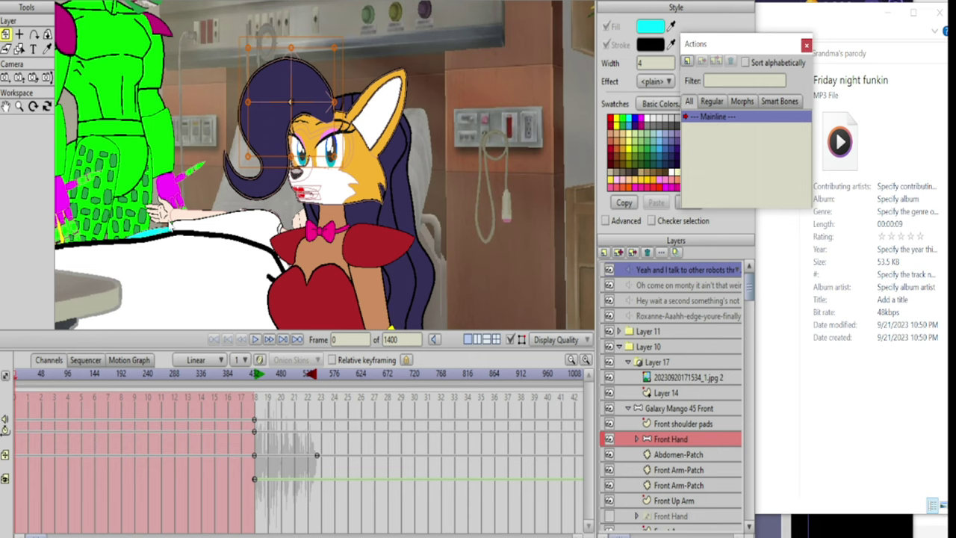
{"action": "left_click_drag", "start_coordinate": [227, 224], "coordinate": [306, 259]}
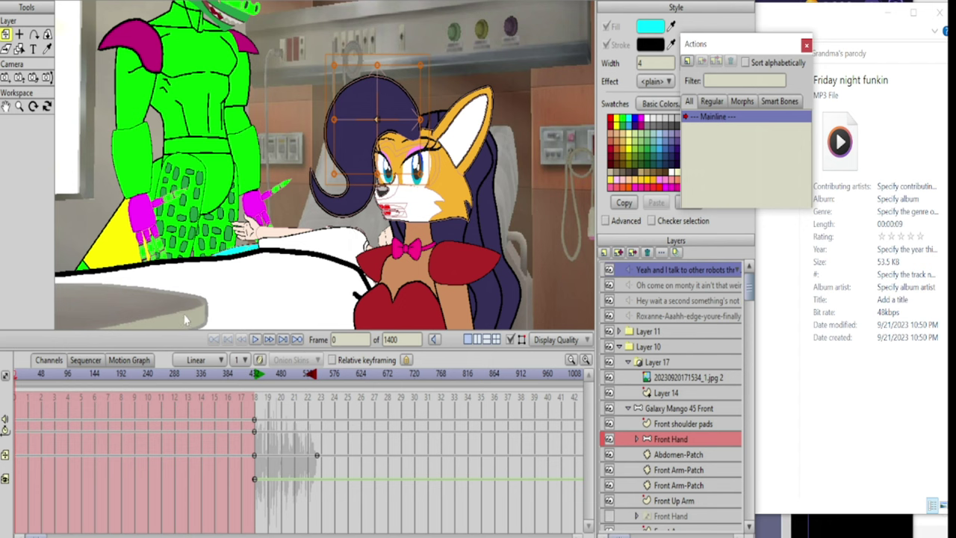
{"action": "left_click_drag", "start_coordinate": [288, 271], "coordinate": [256, 213]}
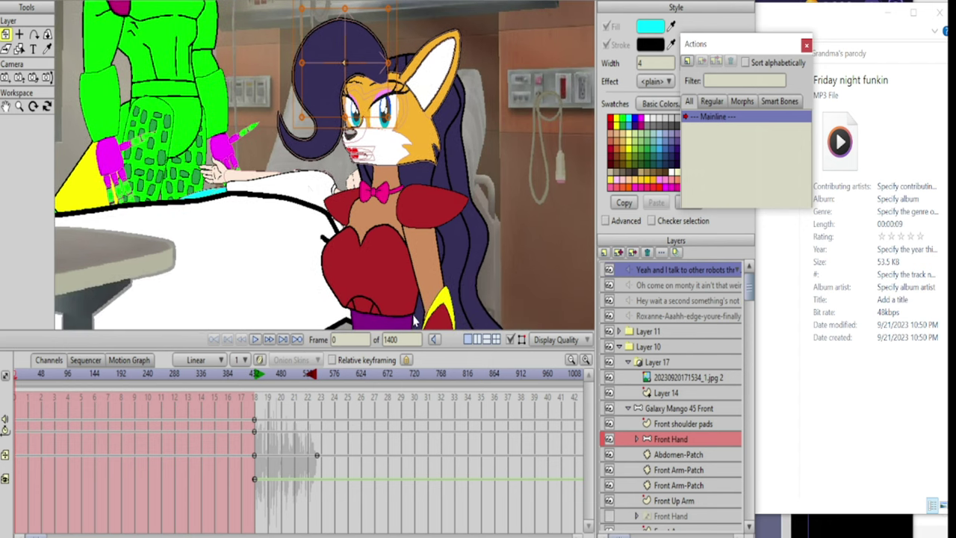
{"action": "left_click_drag", "start_coordinate": [200, 141], "coordinate": [292, 201]}
{"action": "left_click_drag", "start_coordinate": [318, 158], "coordinate": [335, 213]}
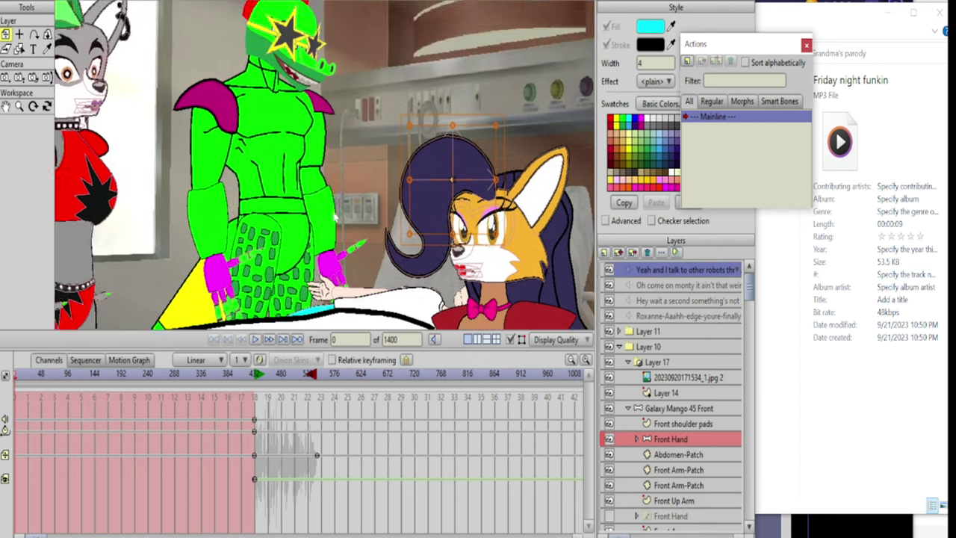
{"action": "scroll", "coordinate": [336, 219], "scroll_direction": "down", "scroll_amount": 2}
{"action": "scroll", "coordinate": [307, 177], "scroll_direction": "down", "scroll_amount": 5}
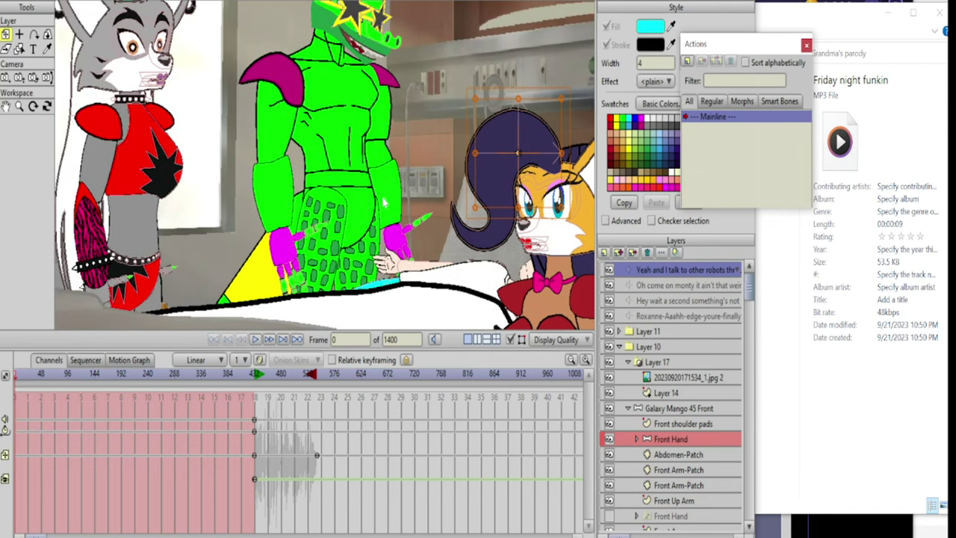
{"action": "left_click_drag", "start_coordinate": [268, 133], "coordinate": [259, 111]}
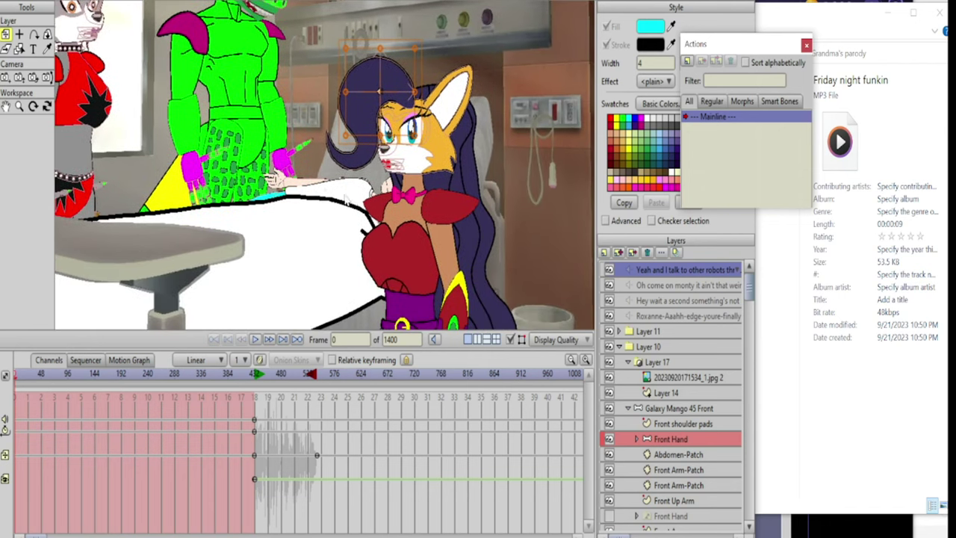
{"action": "left_click_drag", "start_coordinate": [409, 127], "coordinate": [354, 69]}
{"action": "scroll", "coordinate": [366, 142], "scroll_direction": "down", "scroll_amount": 6}
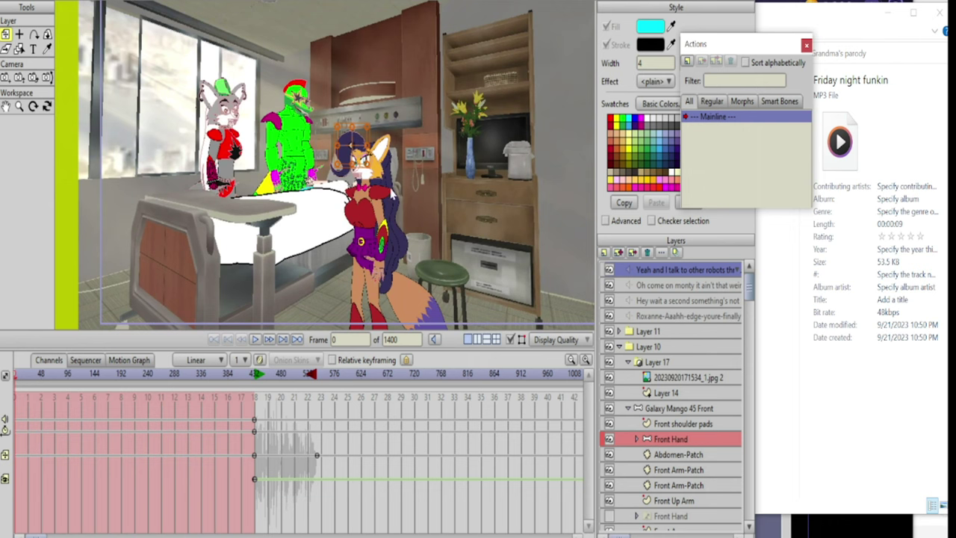
{"action": "left_click_drag", "start_coordinate": [384, 237], "coordinate": [374, 206]}
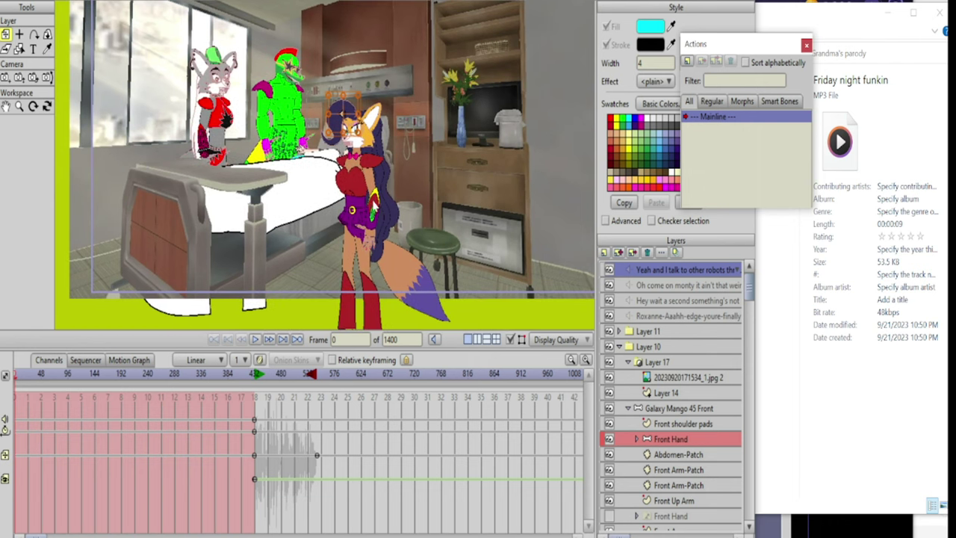
{"action": "left_click_drag", "start_coordinate": [287, 218], "coordinate": [322, 230]}
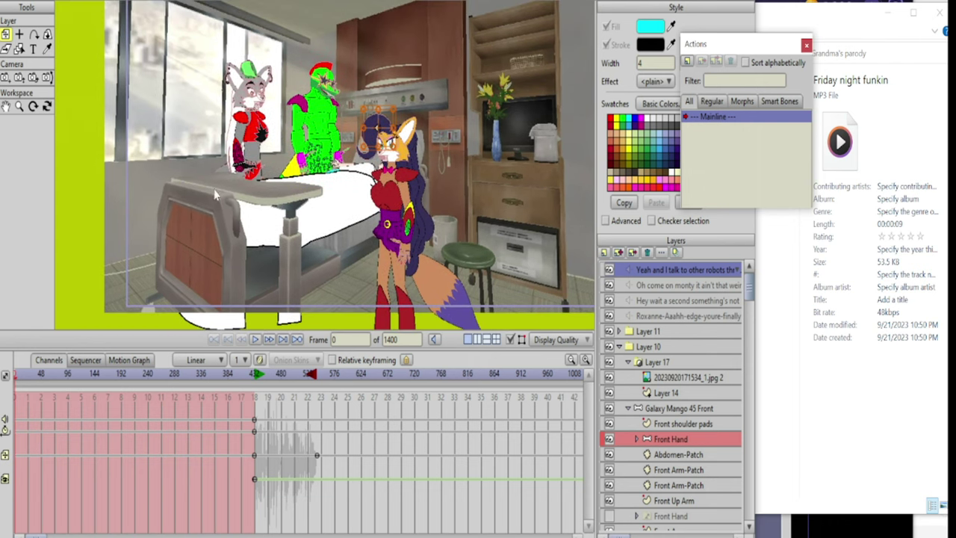
{"action": "left_click_drag", "start_coordinate": [402, 233], "coordinate": [381, 264]}
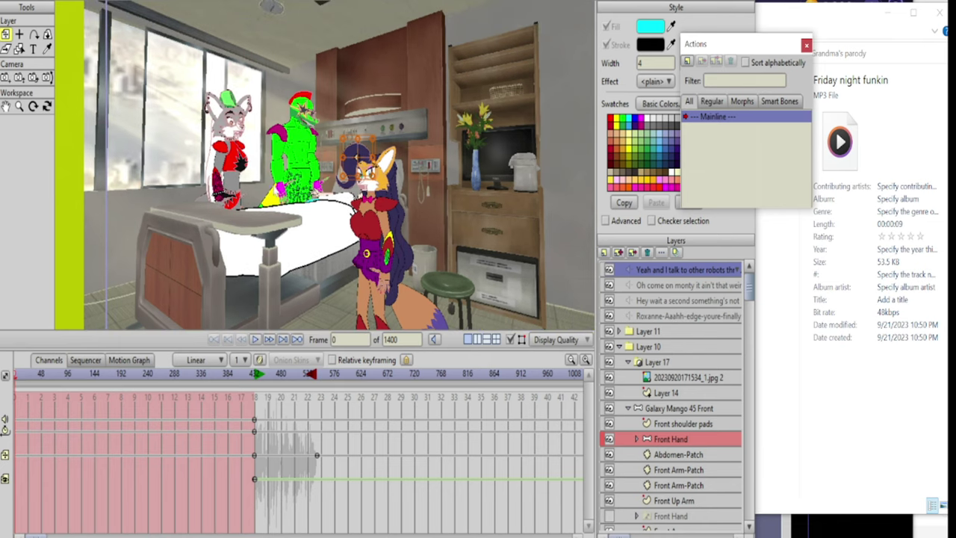